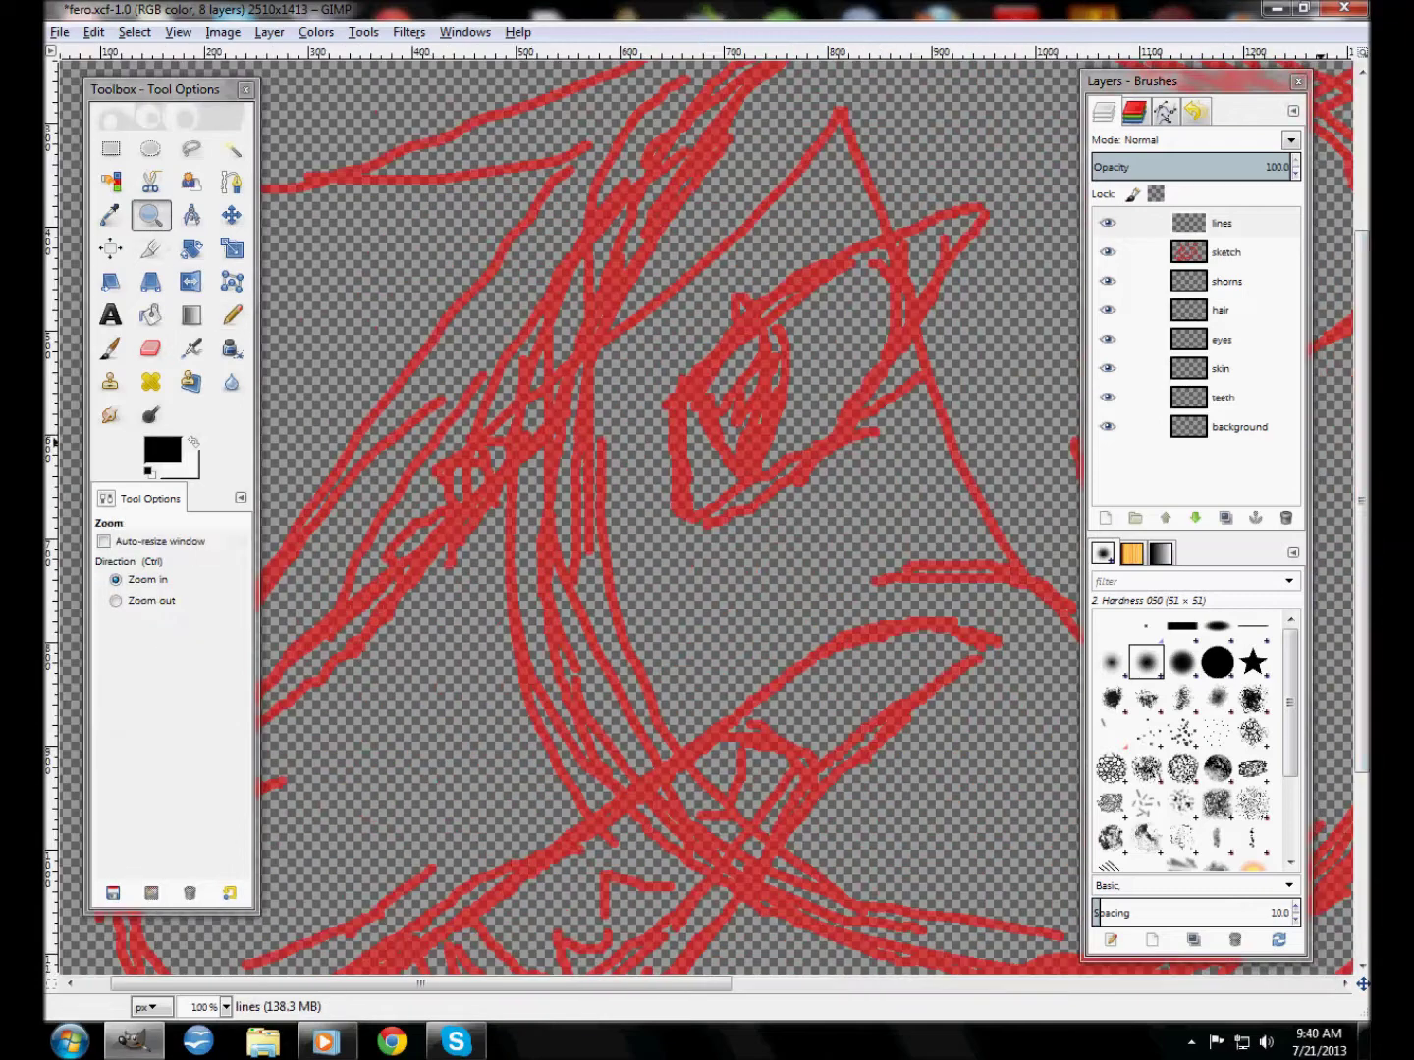
Ink the jaw outline and the curved snout outline in black over the sketch
left_click_drag(785, 606, 759, 645)
scroll(490, 667, "down", 2)
scroll(491, 668, "left", 1)
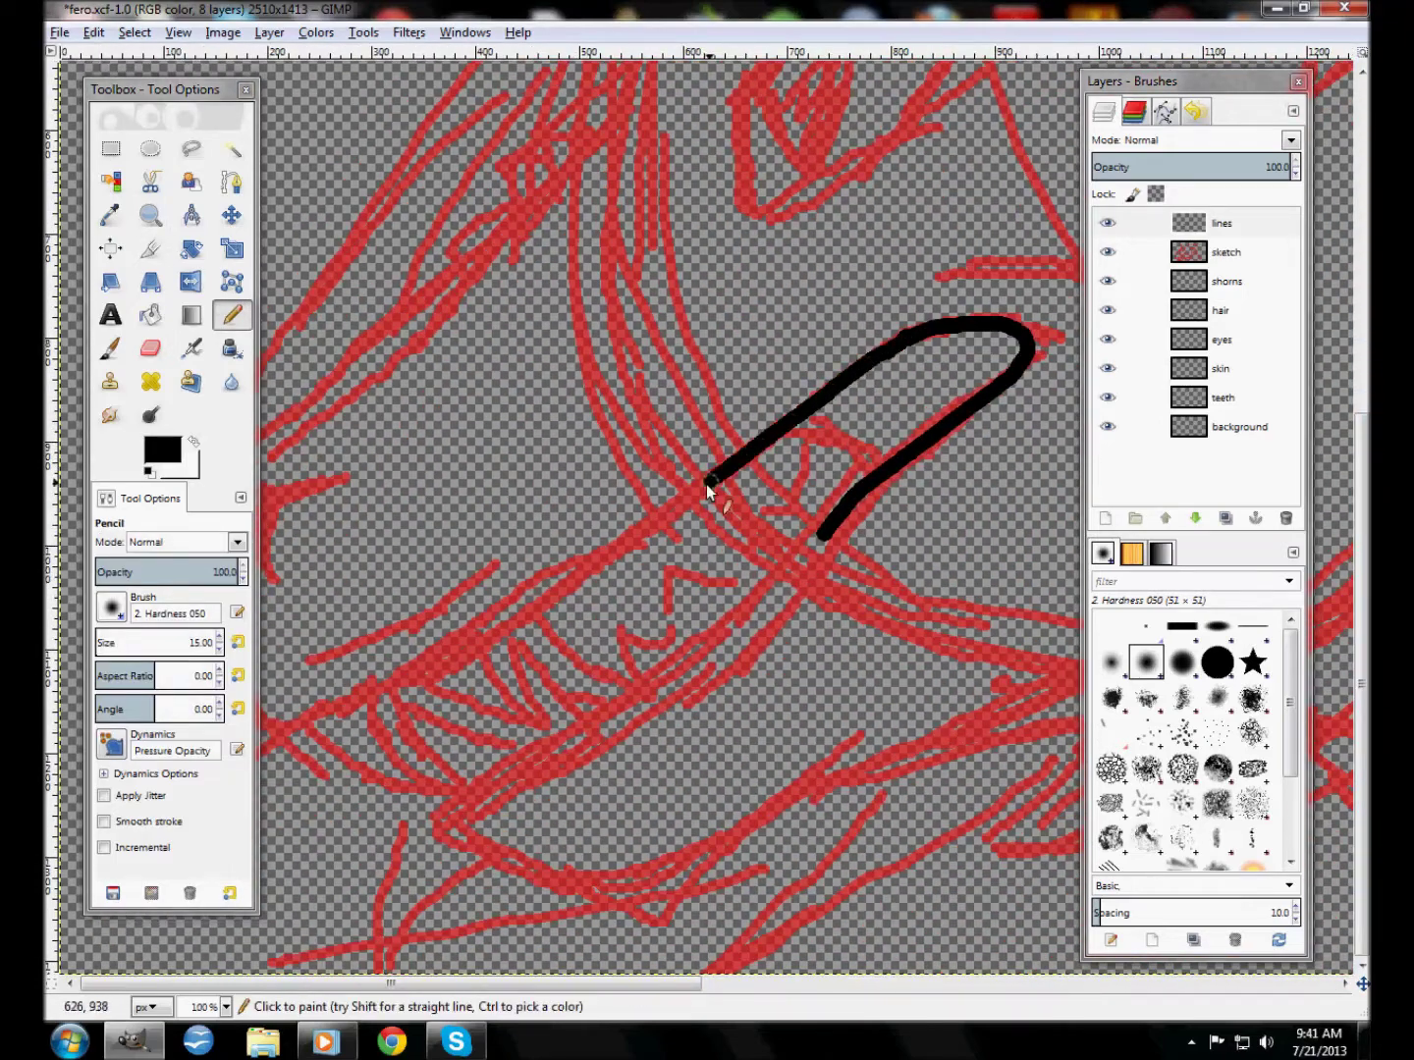
left_click_drag(741, 456, 547, 609)
left_click_drag(167, 90, 1241, 85)
left_click_drag(249, 443, 275, 737)
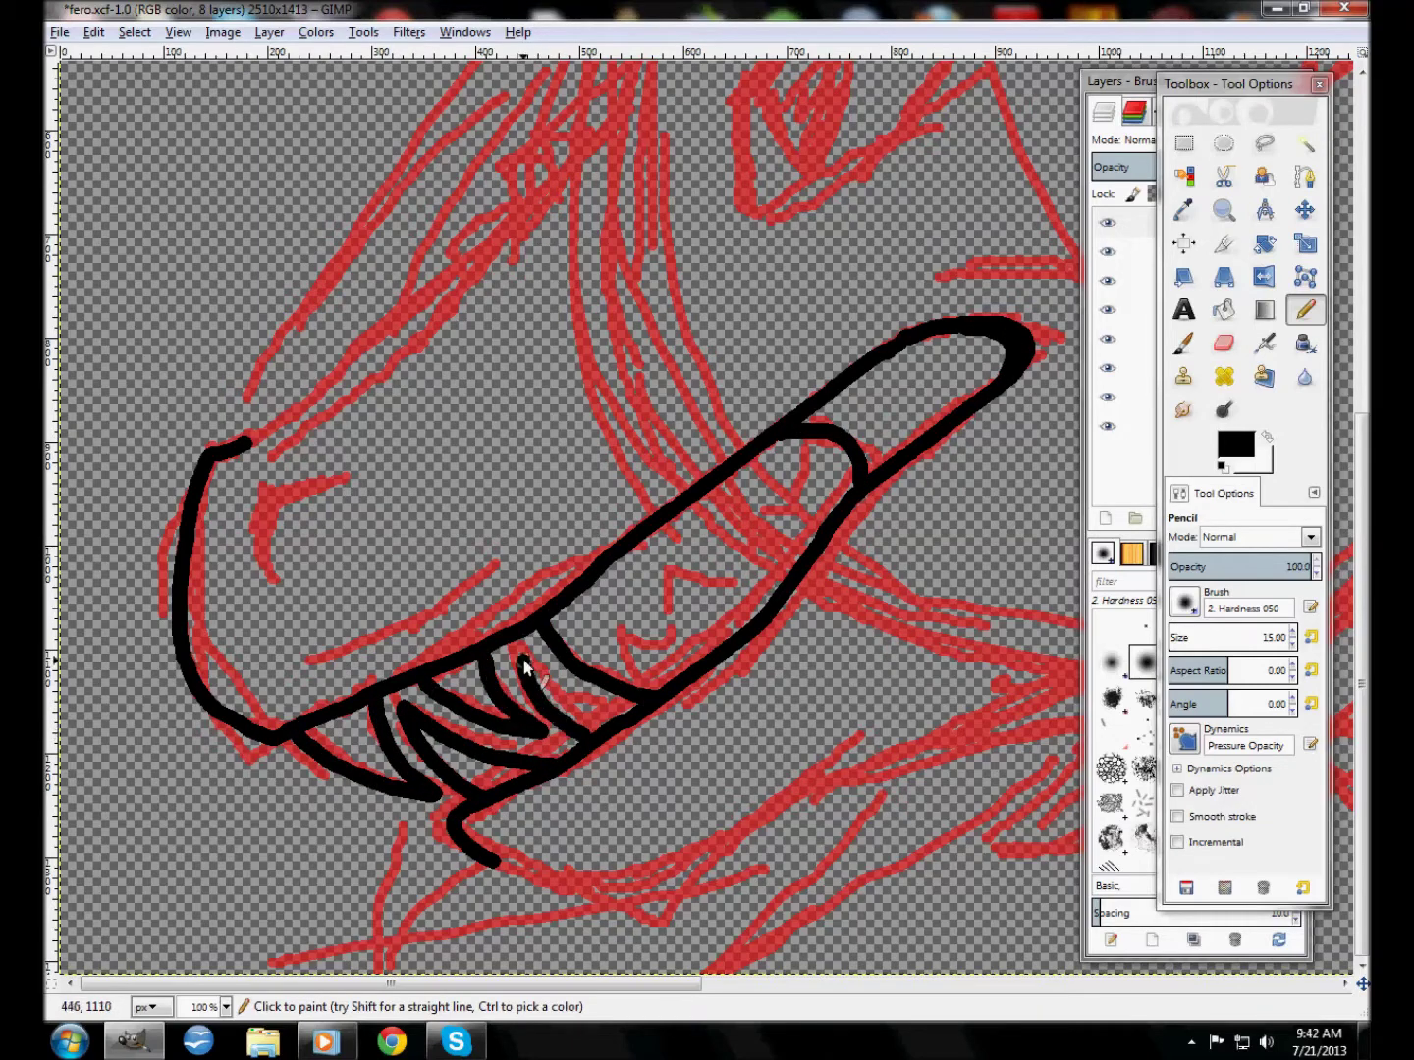
Ink the row of teeth, extend the lower jaw rightward, and draw the nostril
left_click_drag(523, 665, 637, 703)
left_click_drag(797, 808, 893, 760)
scroll(893, 761, "right", 5)
scroll(394, 589, "left", 5)
left_click_drag(273, 577, 268, 496)
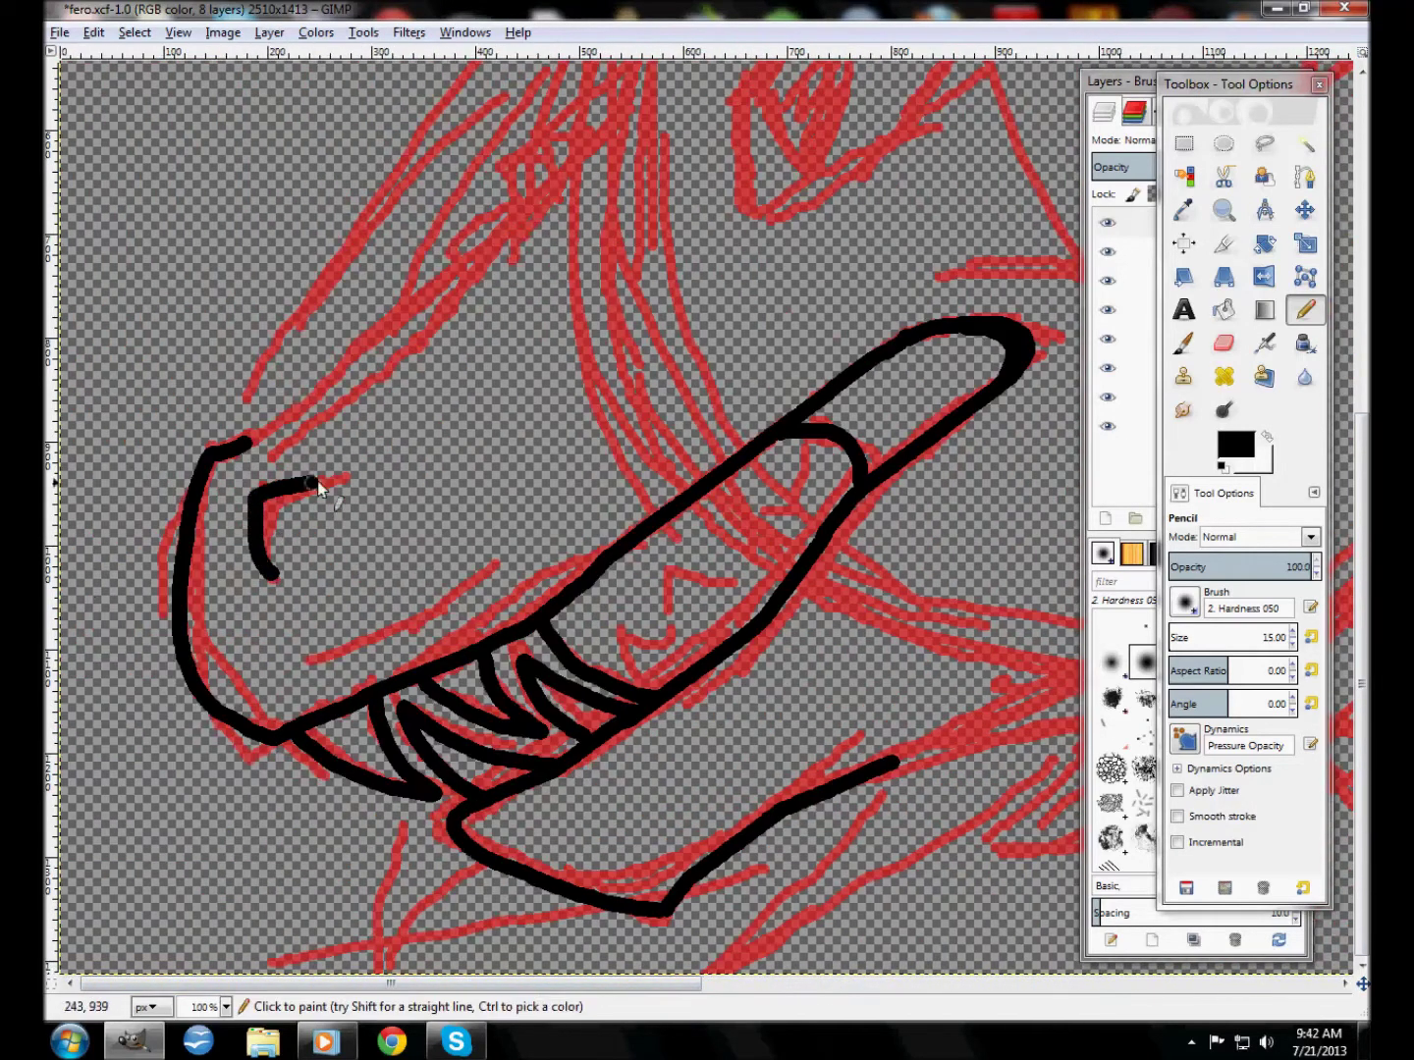
Add more face outline strokes and ink the brow line above the eye
scroll(1054, 444, "up", 5)
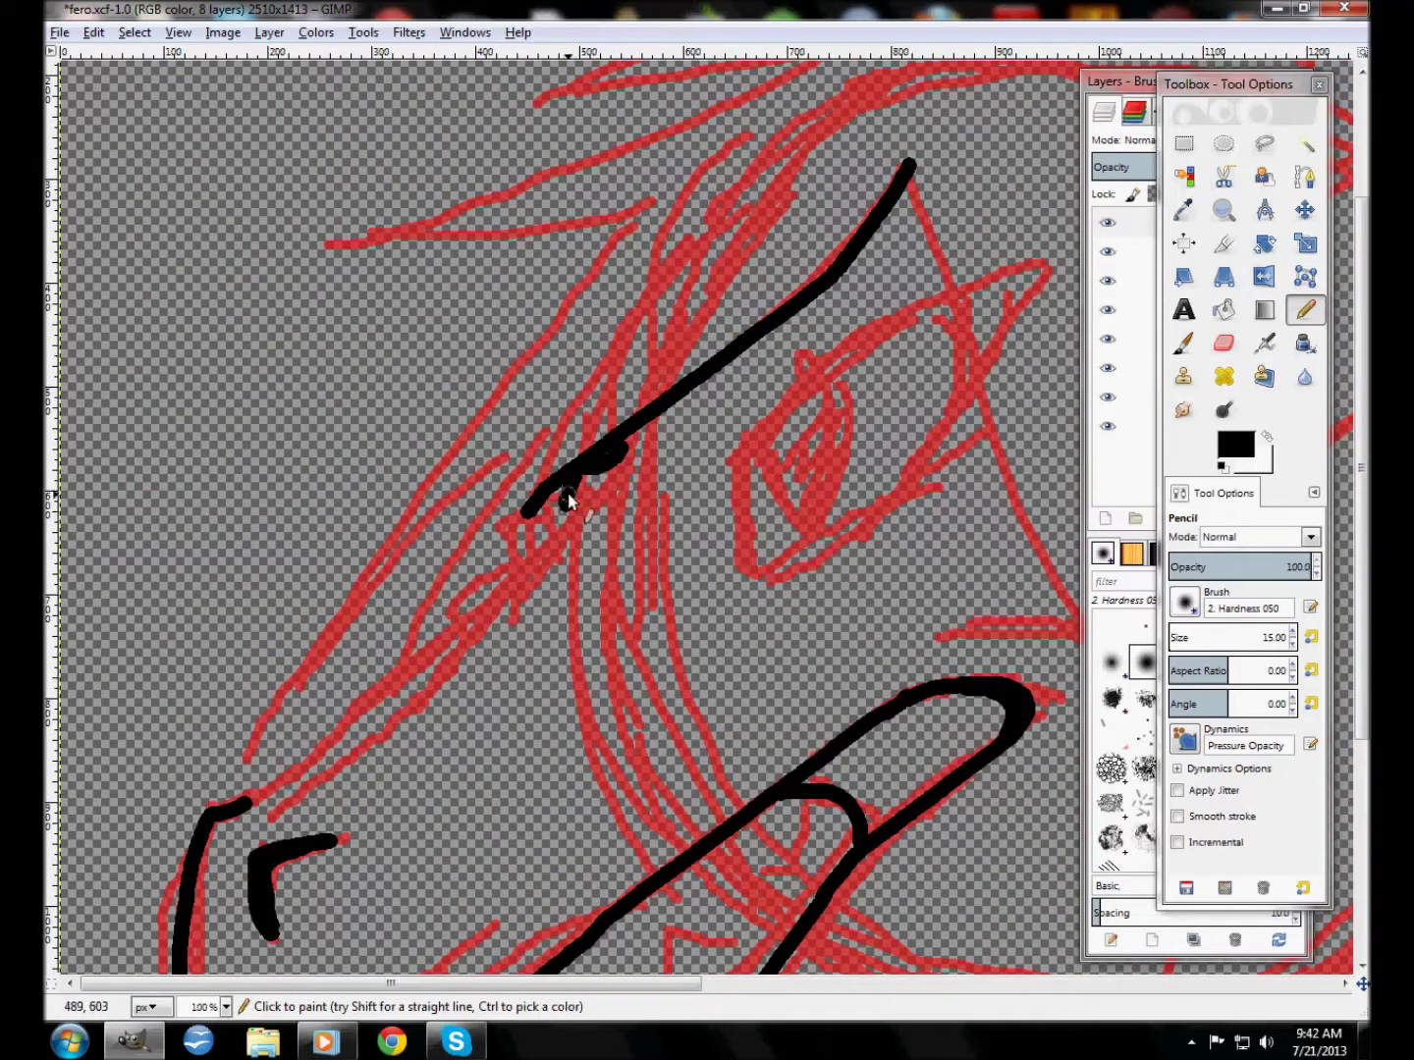
left_click_drag(525, 595, 243, 800)
scroll(687, 392, "right", 5)
left_click_drag(803, 265, 685, 294)
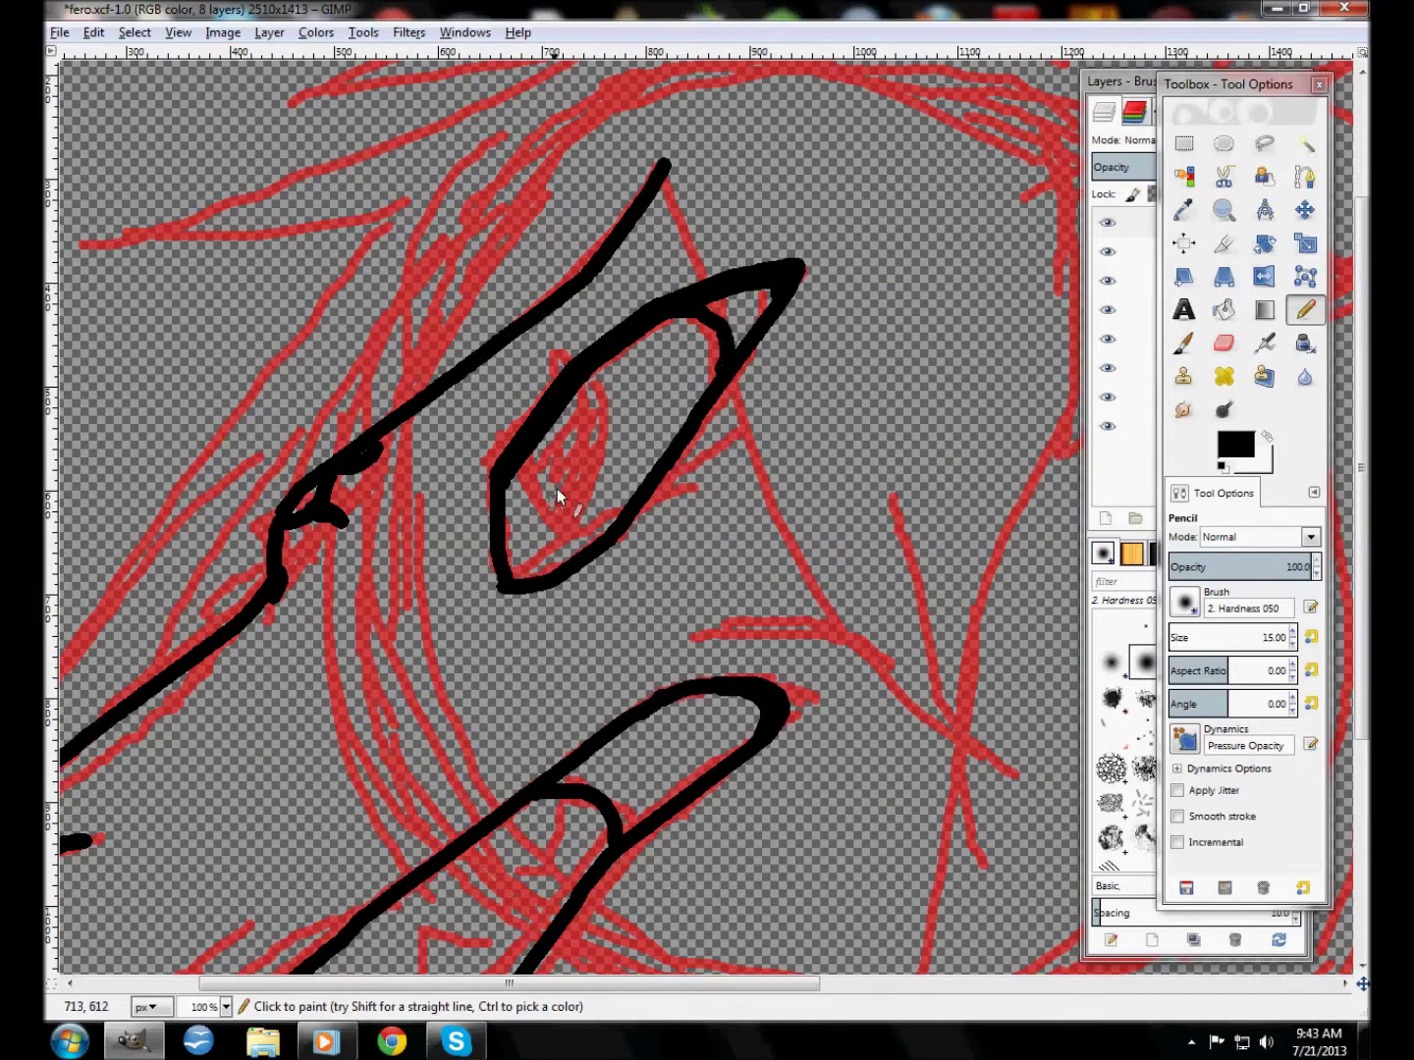
scroll(592, 374, "left", 5)
scroll(724, 187, "up", 2)
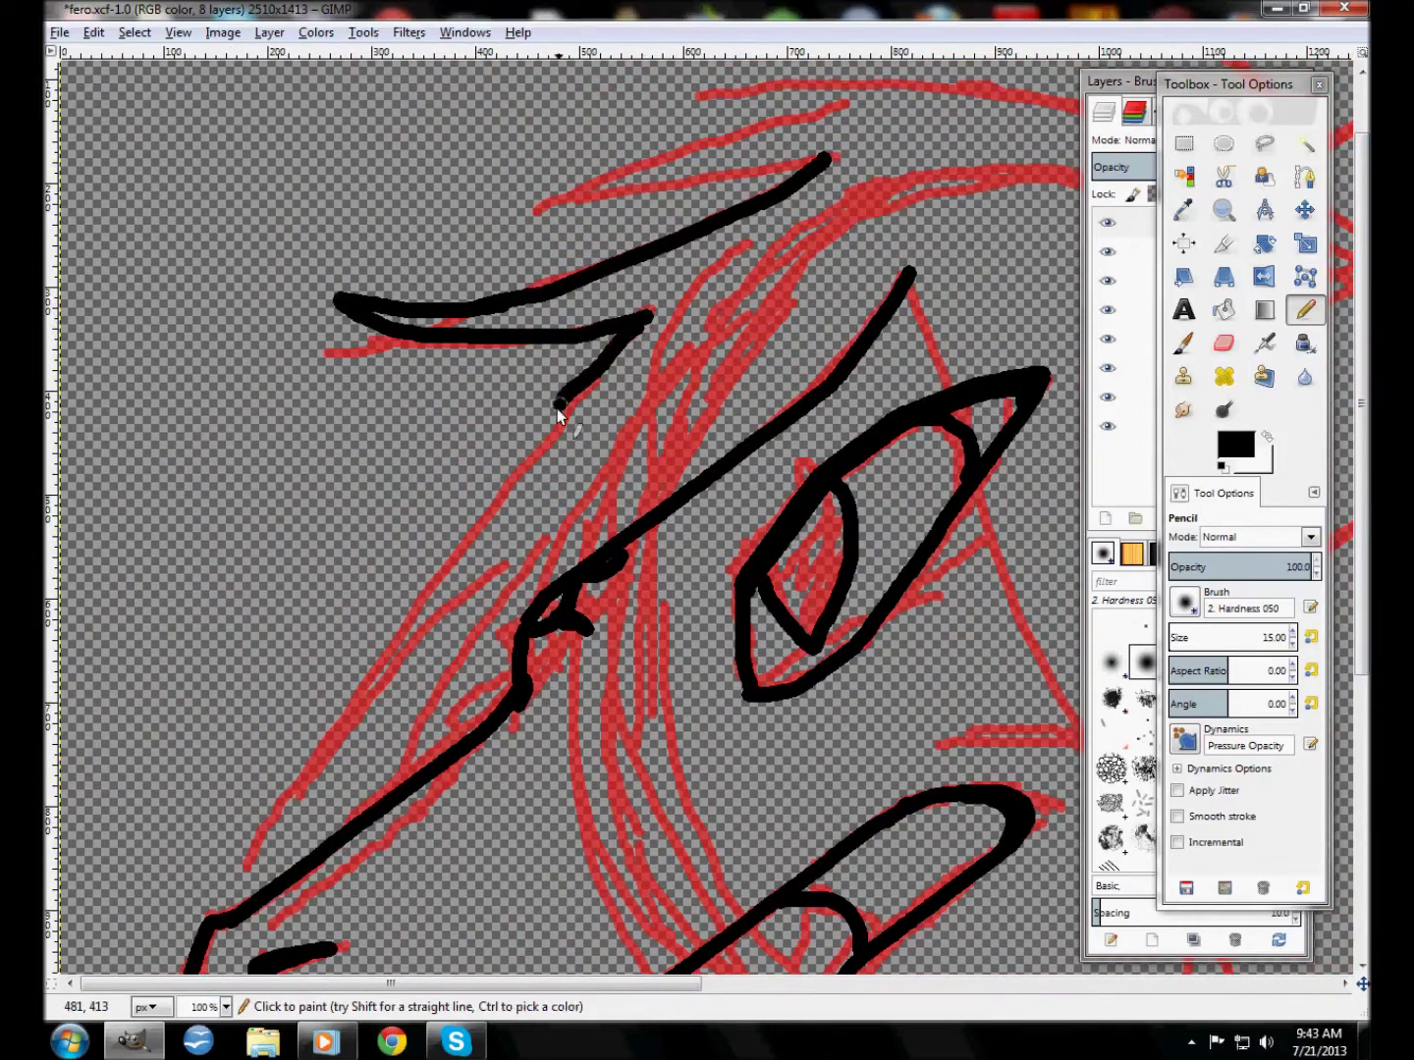
left_click_drag(556, 411, 408, 609)
Ink a hair strand atop the head and the cheek line down toward the neck
scroll(220, 352, "down", 5)
scroll(478, 296, "up", 5)
scroll(687, 295, "right", 4)
left_click_drag(887, 103, 1020, 241)
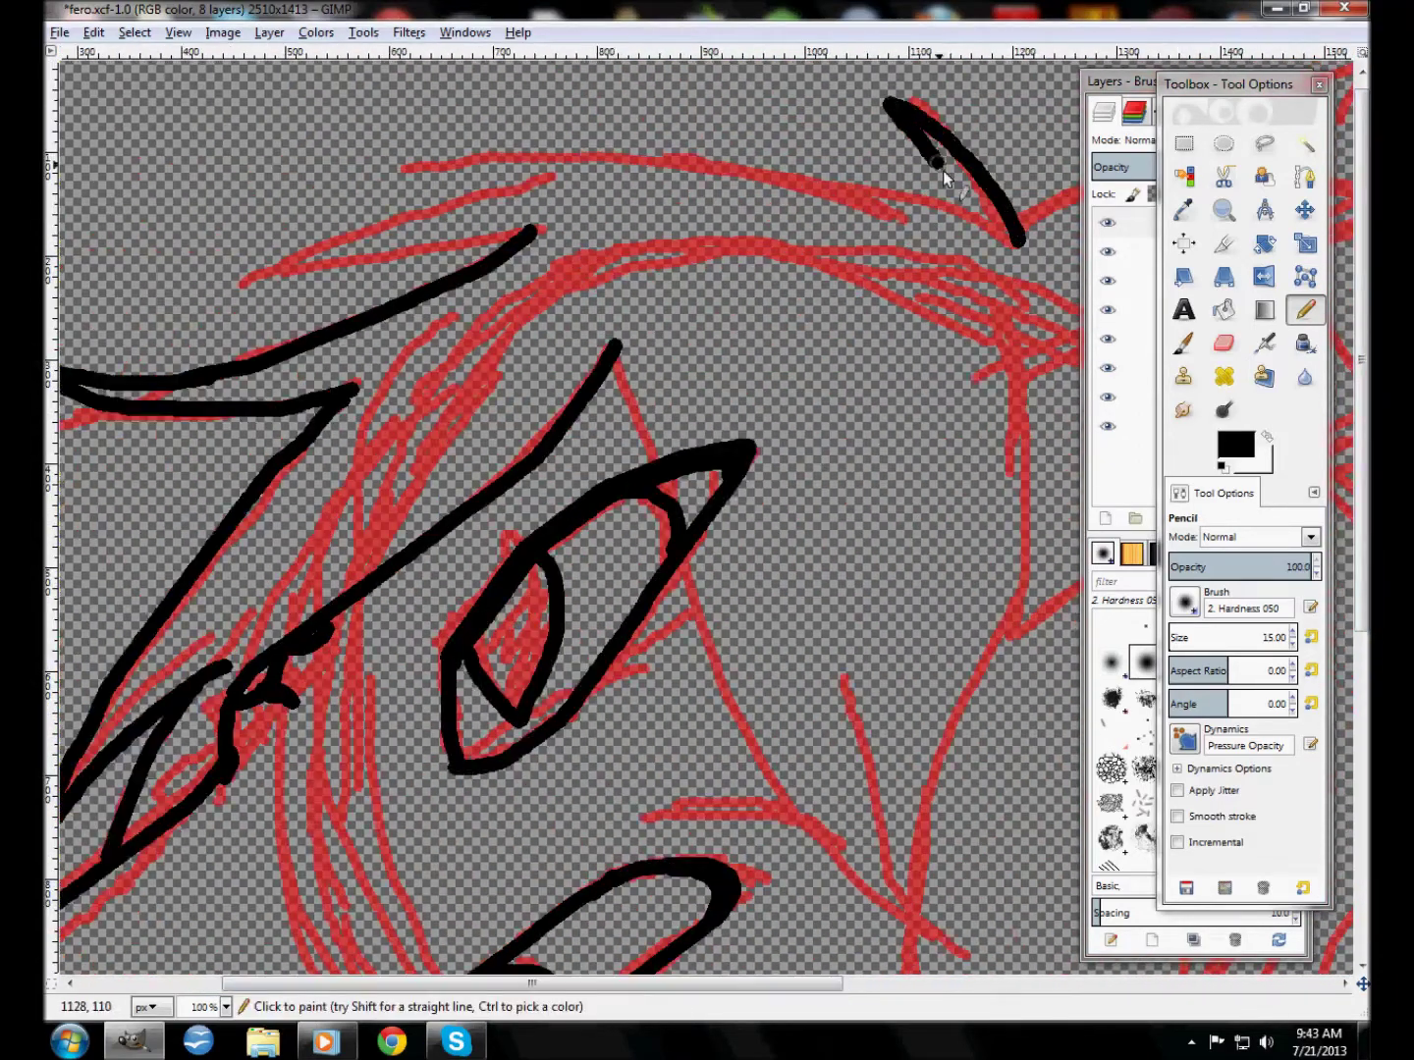
left_click_drag(621, 361, 665, 567)
Ink the neck outline, the jaw underside, and the zigzag fur line on the neck
scroll(667, 568, "down", 7)
left_click_drag(874, 245, 996, 393)
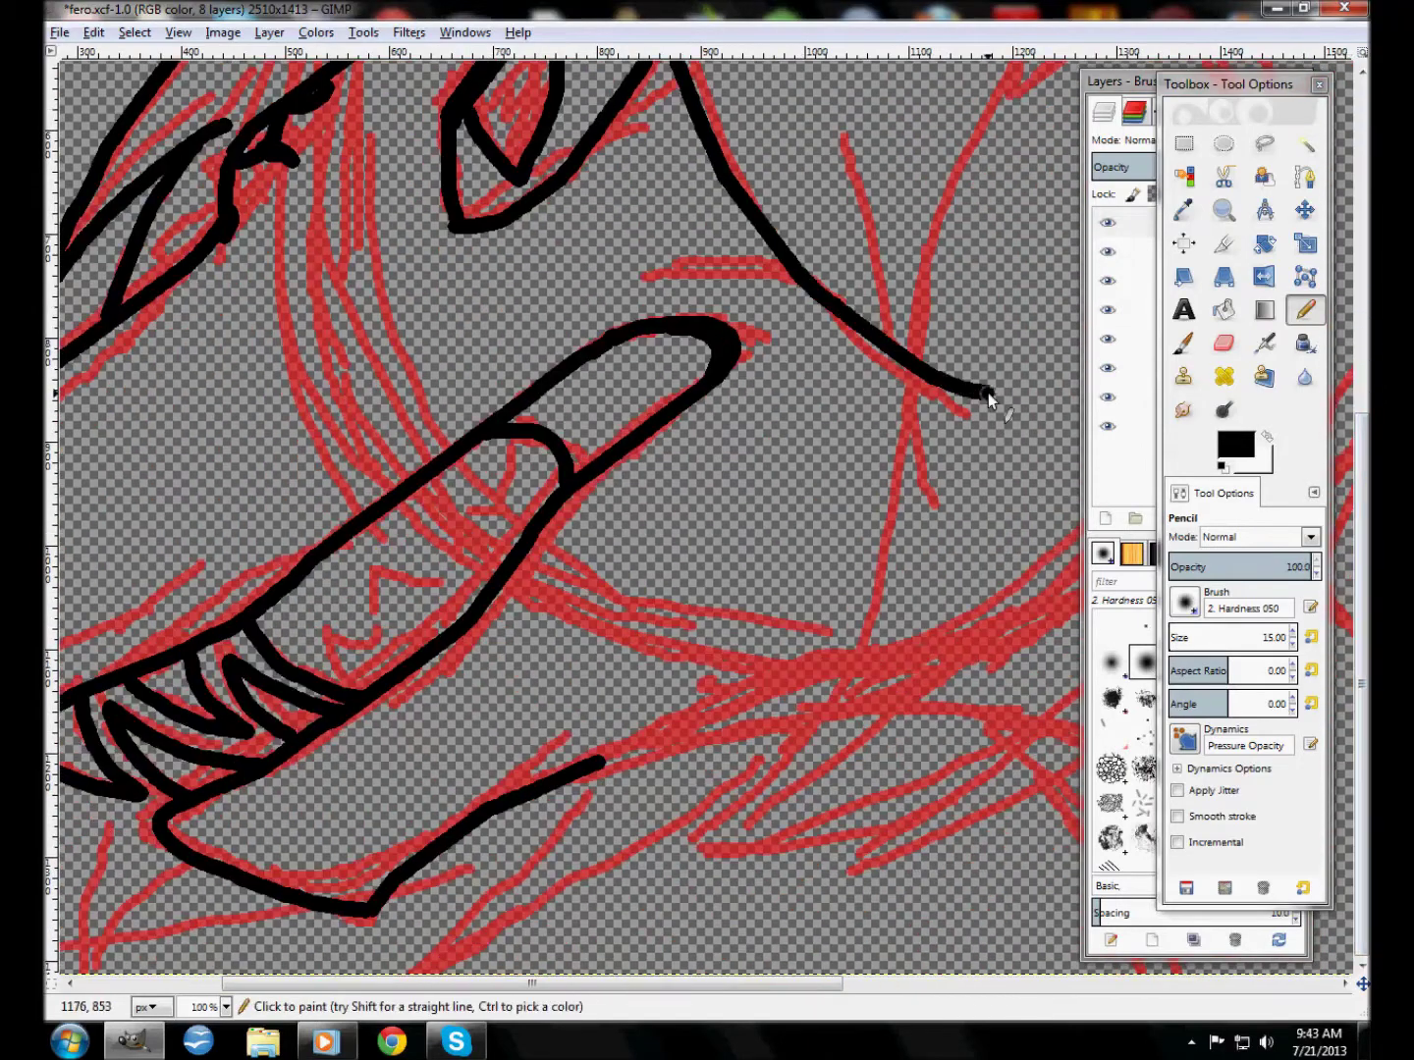
scroll(997, 394, "right", 5)
mouse_move(404, 743)
left_mouse_down()
mouse_move(545, 781)
mouse_move(731, 677)
left_mouse_up()
mouse_move(1031, 415)
left_mouse_down()
mouse_move(894, 604)
mouse_move(500, 873)
left_mouse_up()
scroll(273, 429, "right", 5)
scroll(273, 428, "down", 2)
scroll(273, 428, "up", 3)
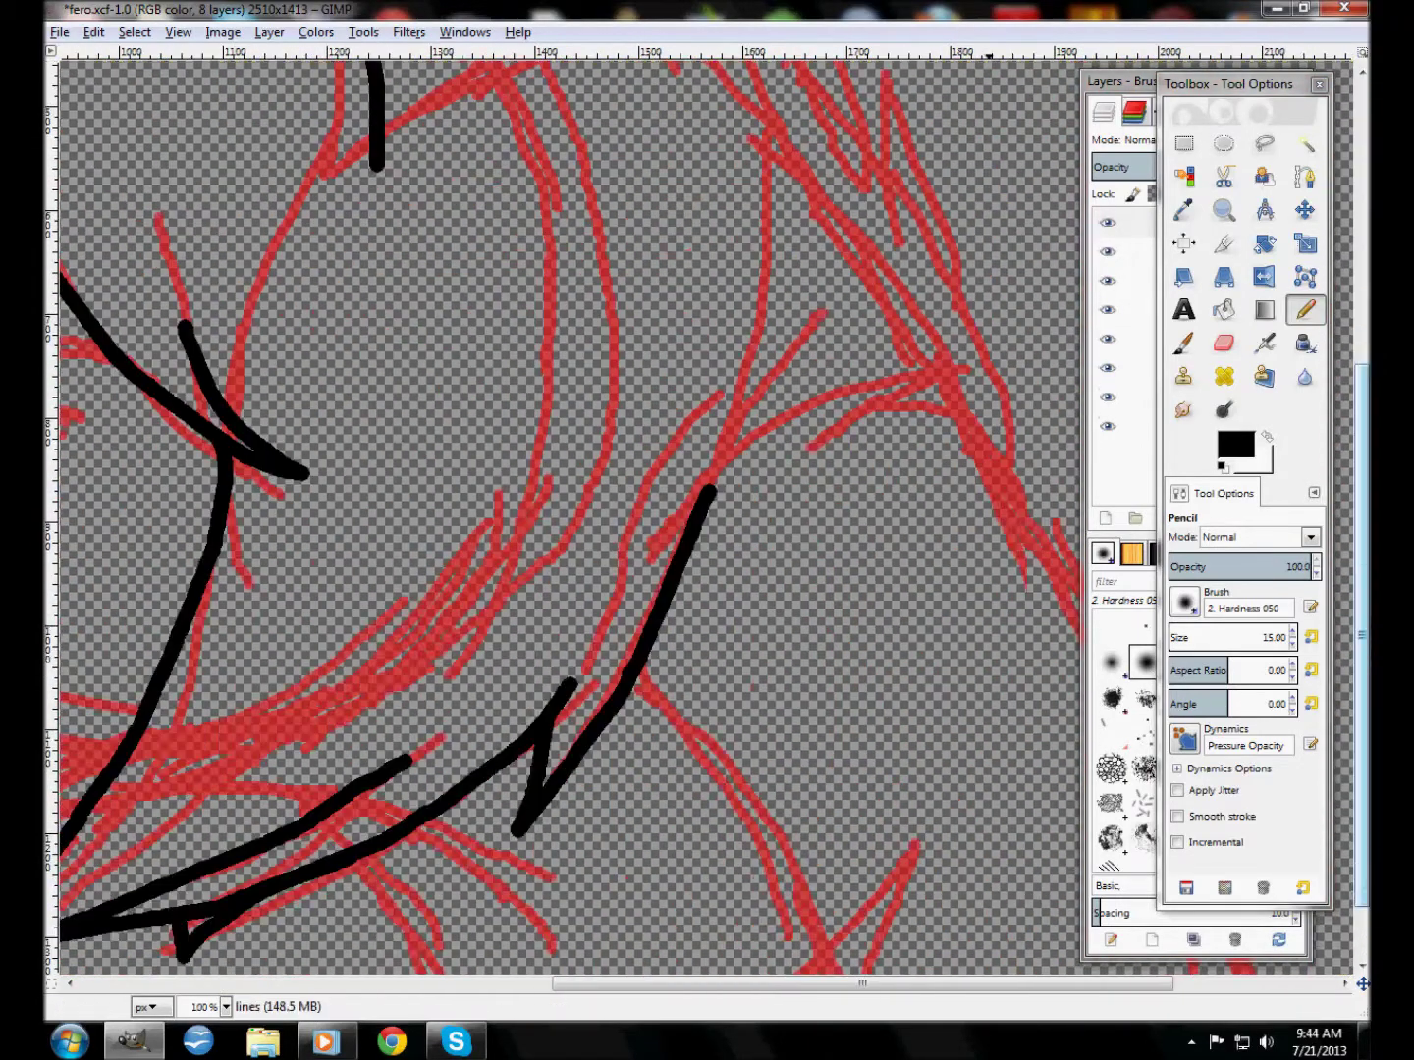
Ink the long vertical neck line and the curved lines across the neck
left_click_drag(766, 89, 731, 446)
left_click_drag(829, 459, 1016, 494)
left_click_drag(968, 366, 804, 410)
scroll(805, 417, "up", 5)
mouse_move(1012, 816)
left_mouse_down()
mouse_move(861, 511)
mouse_move(780, 393)
left_mouse_up()
Undo an overlong diagonal line and ink spikes along the top of the head
scroll(780, 394, "up", 2)
mouse_move(323, 377)
left_mouse_down()
mouse_move(669, 253)
mouse_move(908, 66)
left_mouse_up()
mouse_move(382, 580)
left_mouse_down()
mouse_move(772, 452)
mouse_move(639, 466)
left_mouse_up()
key("ctrl+z")
mouse_move(364, 226)
left_mouse_down()
mouse_move(736, 172)
mouse_move(687, 68)
mouse_move(834, 172)
left_mouse_up()
Draw a line on the neck, then undo the stray stroke
scroll(438, 785, "left", 9)
scroll(436, 785, "down", 7)
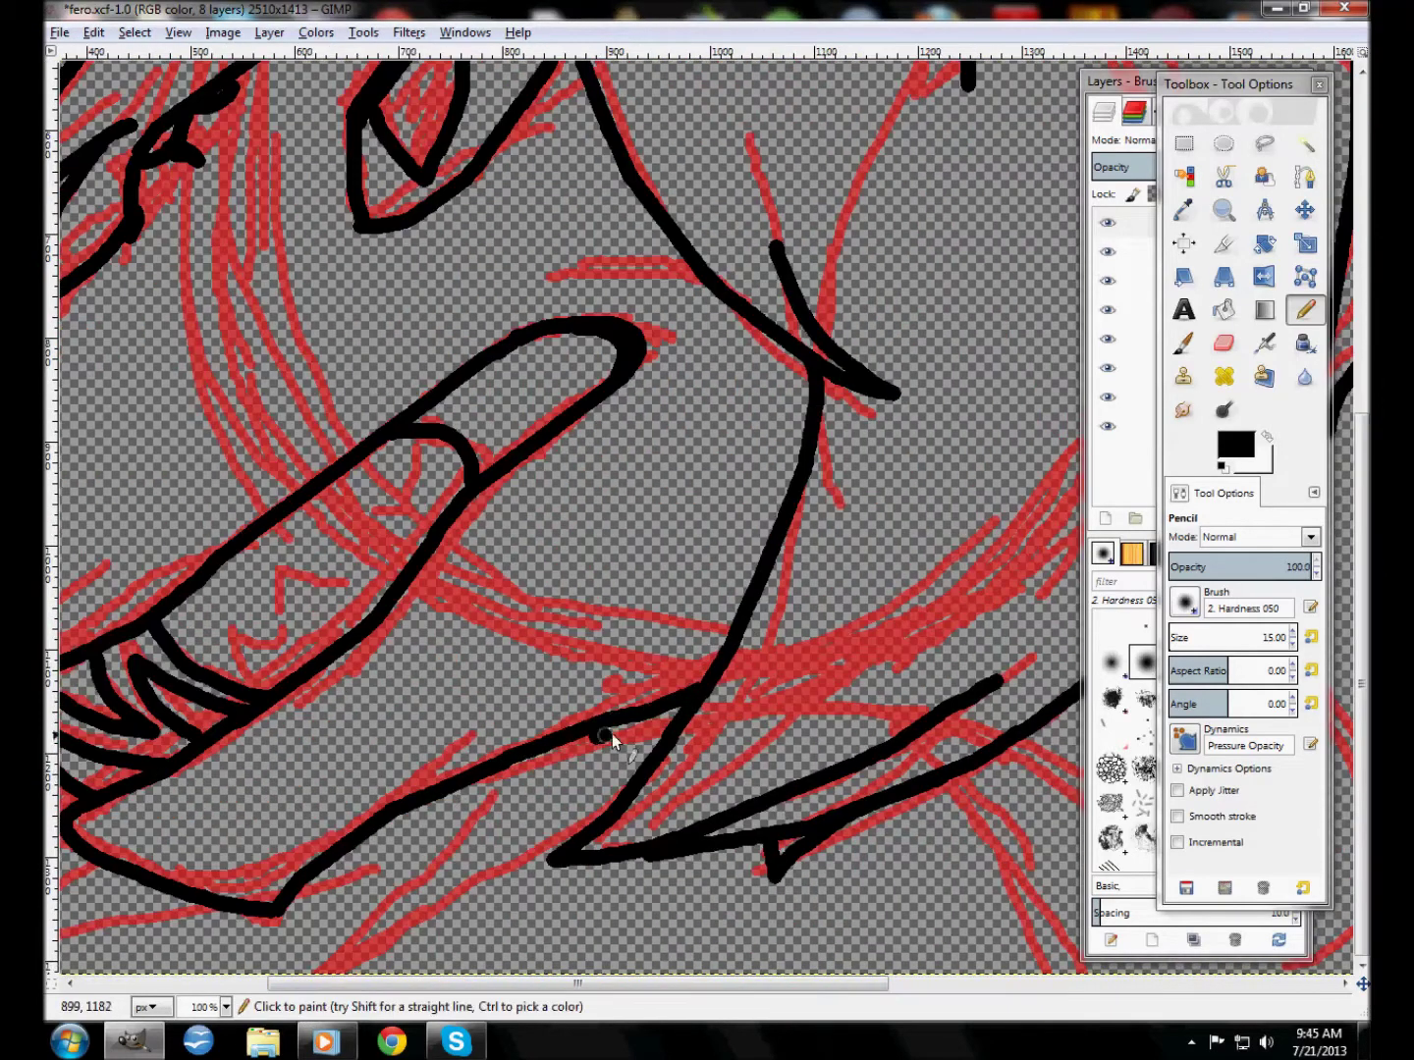
scroll(597, 744, "right", 9)
scroll(656, 964, "right", 6)
mouse_move(677, 403)
left_mouse_down()
mouse_move(888, 820)
mouse_move(887, 883)
left_mouse_up()
key("ctrl+z")
Add thin teeth lines inside the open mouth
scroll(189, 472, "left", 15)
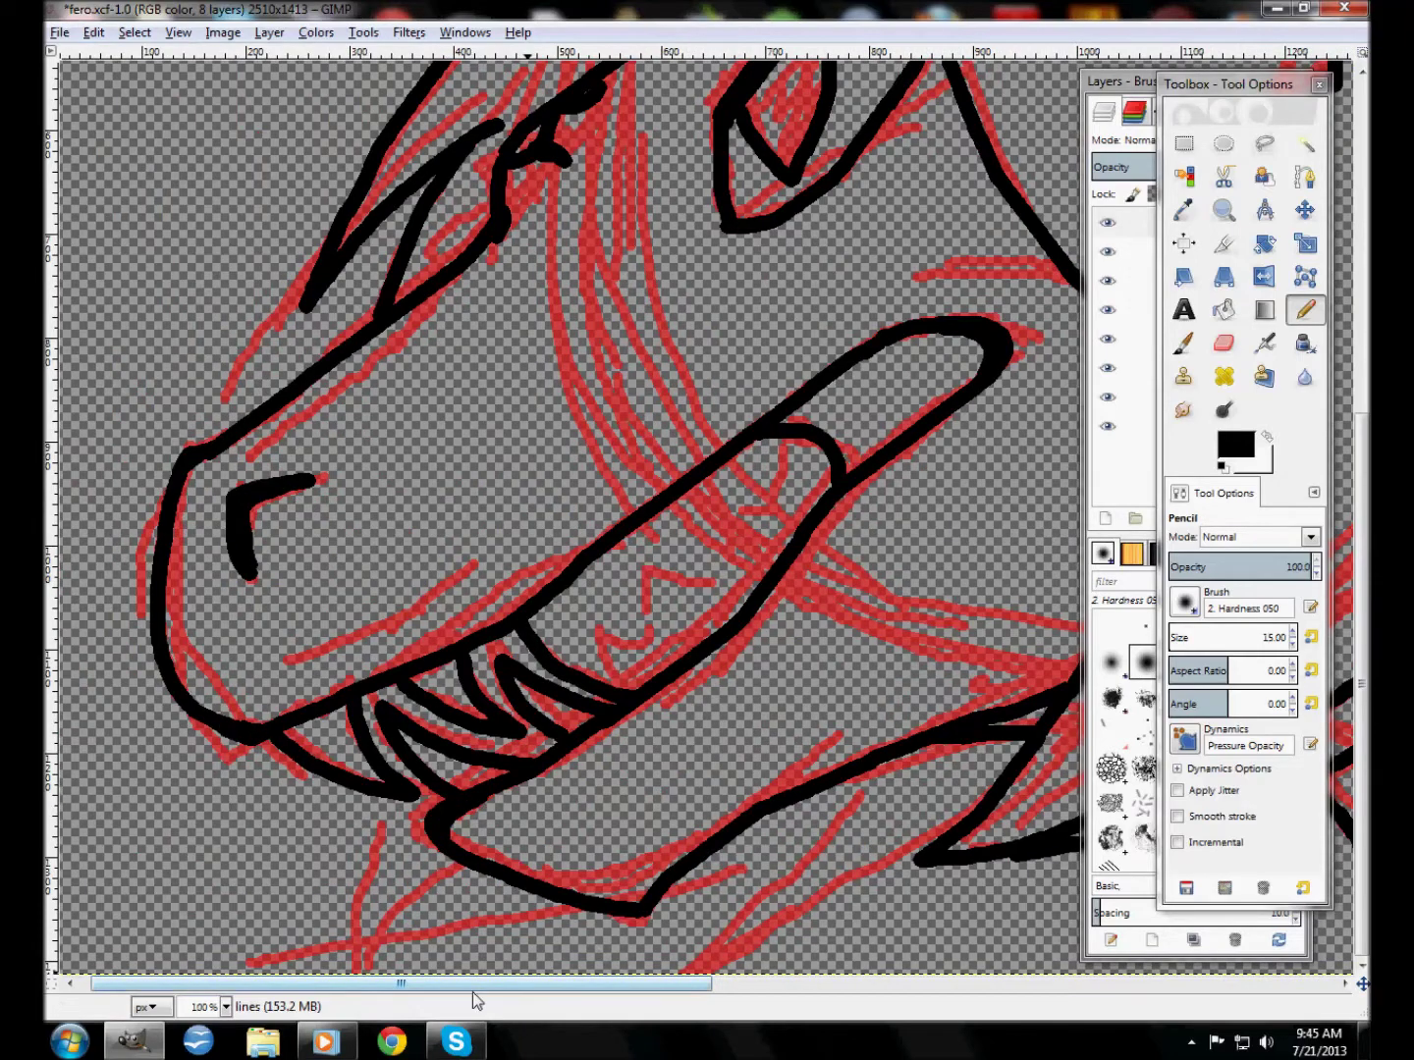
scroll(577, 967, "up", 8)
scroll(411, 386, "right", 13)
scroll(476, 203, "left", 13)
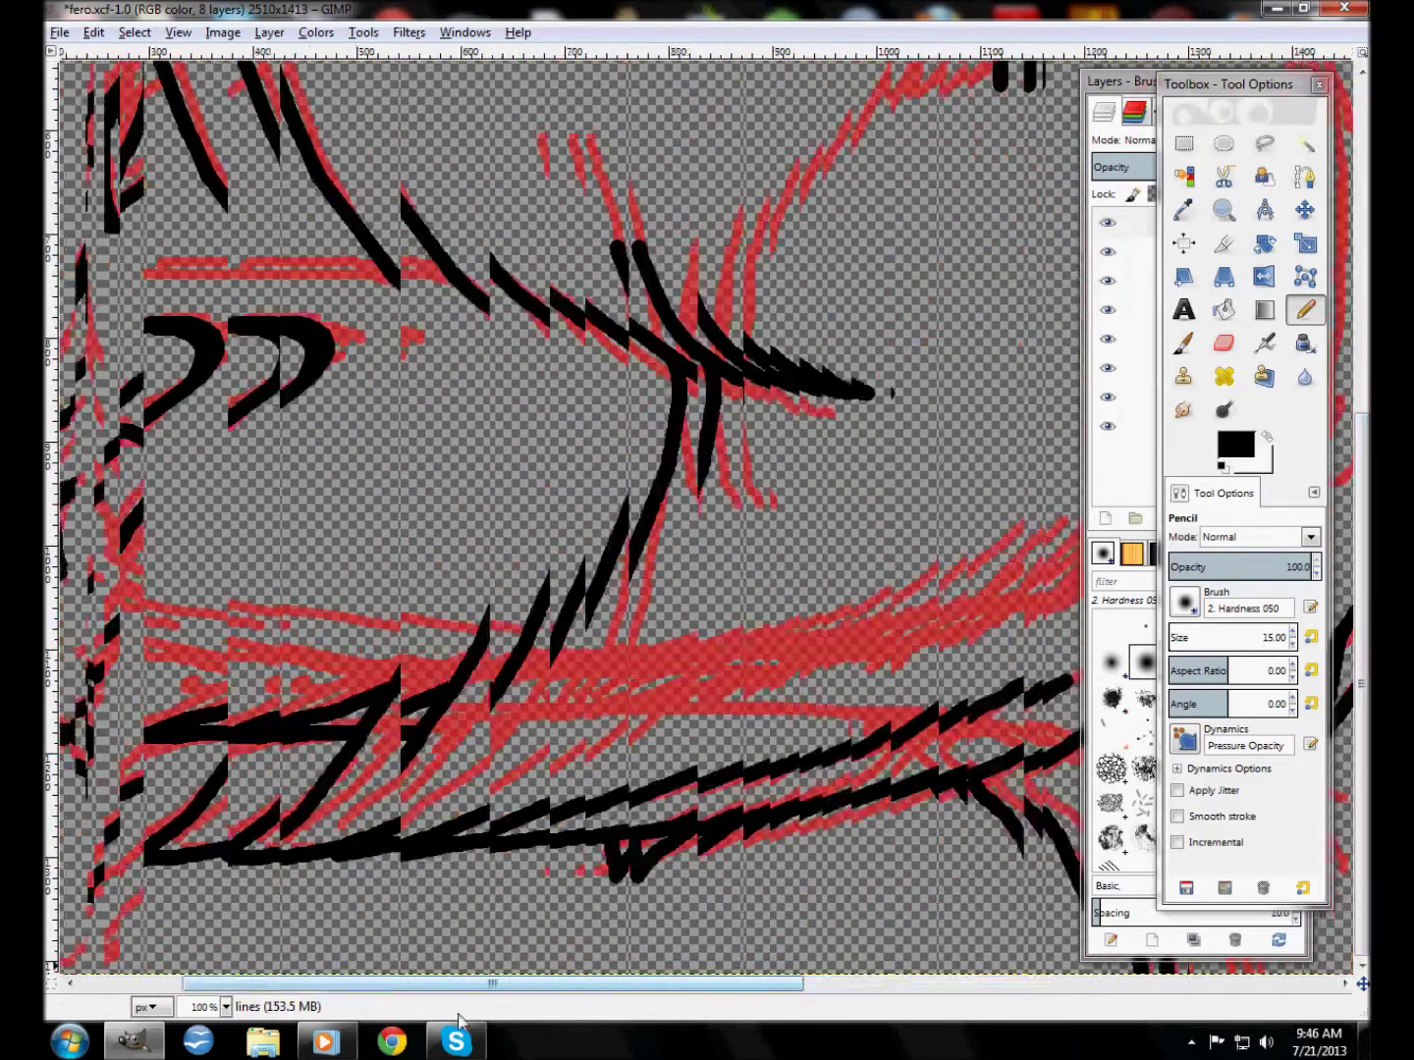
left_click_drag(589, 632, 621, 653)
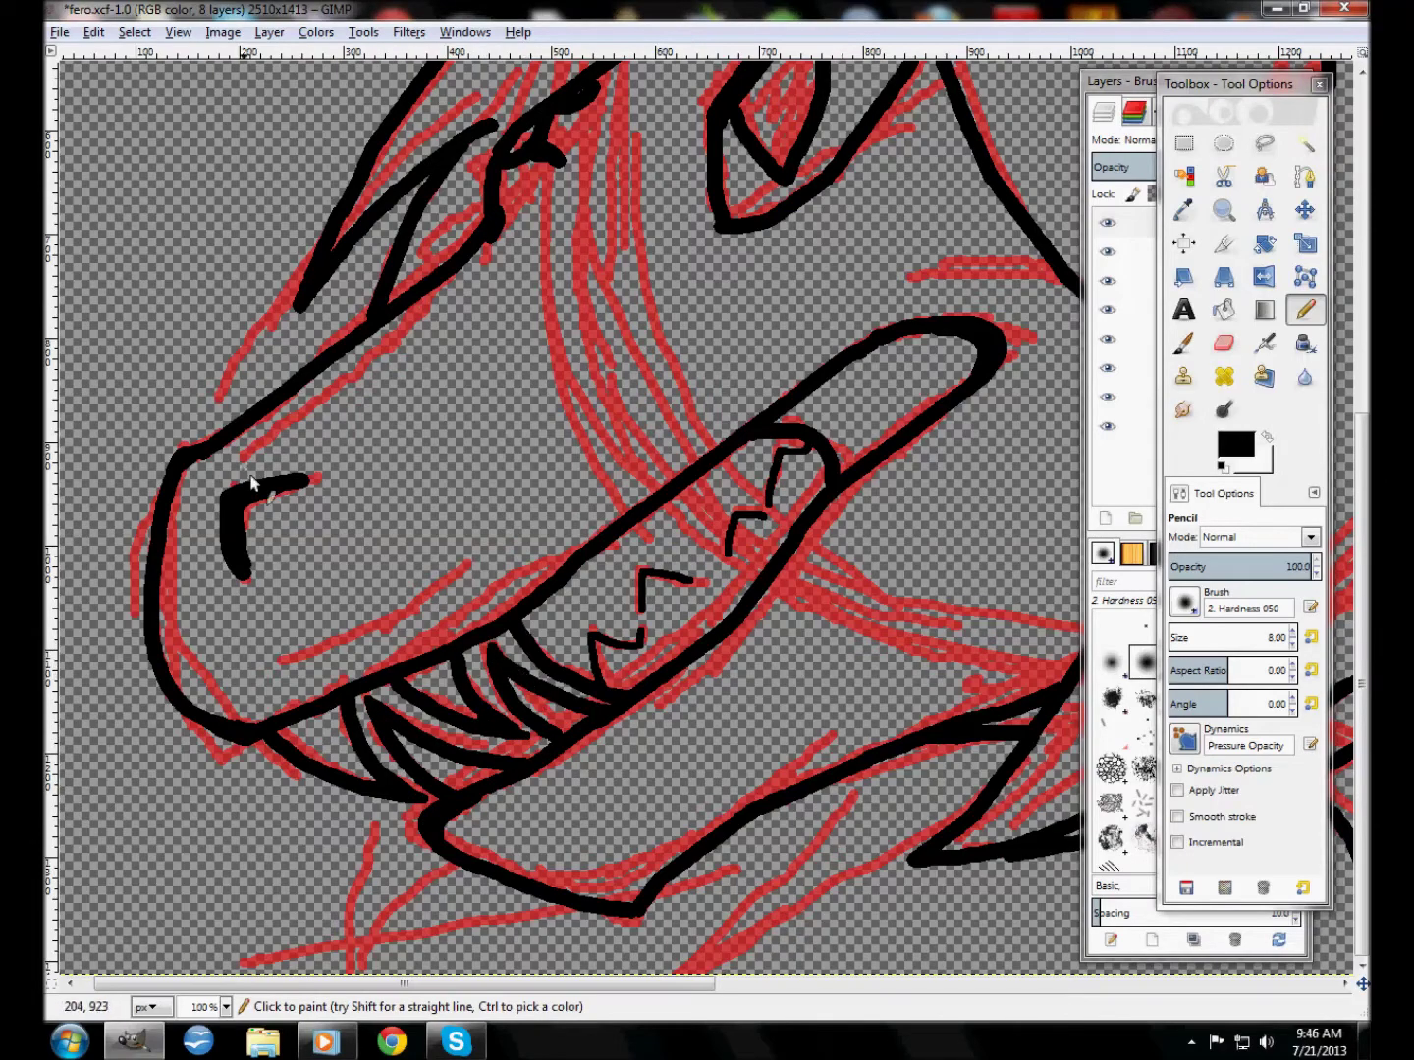
Ink the mouth crease and further strokes while panning around the drawing
scroll(1363, 562, "up", 2)
left_click_drag(279, 752, 378, 726)
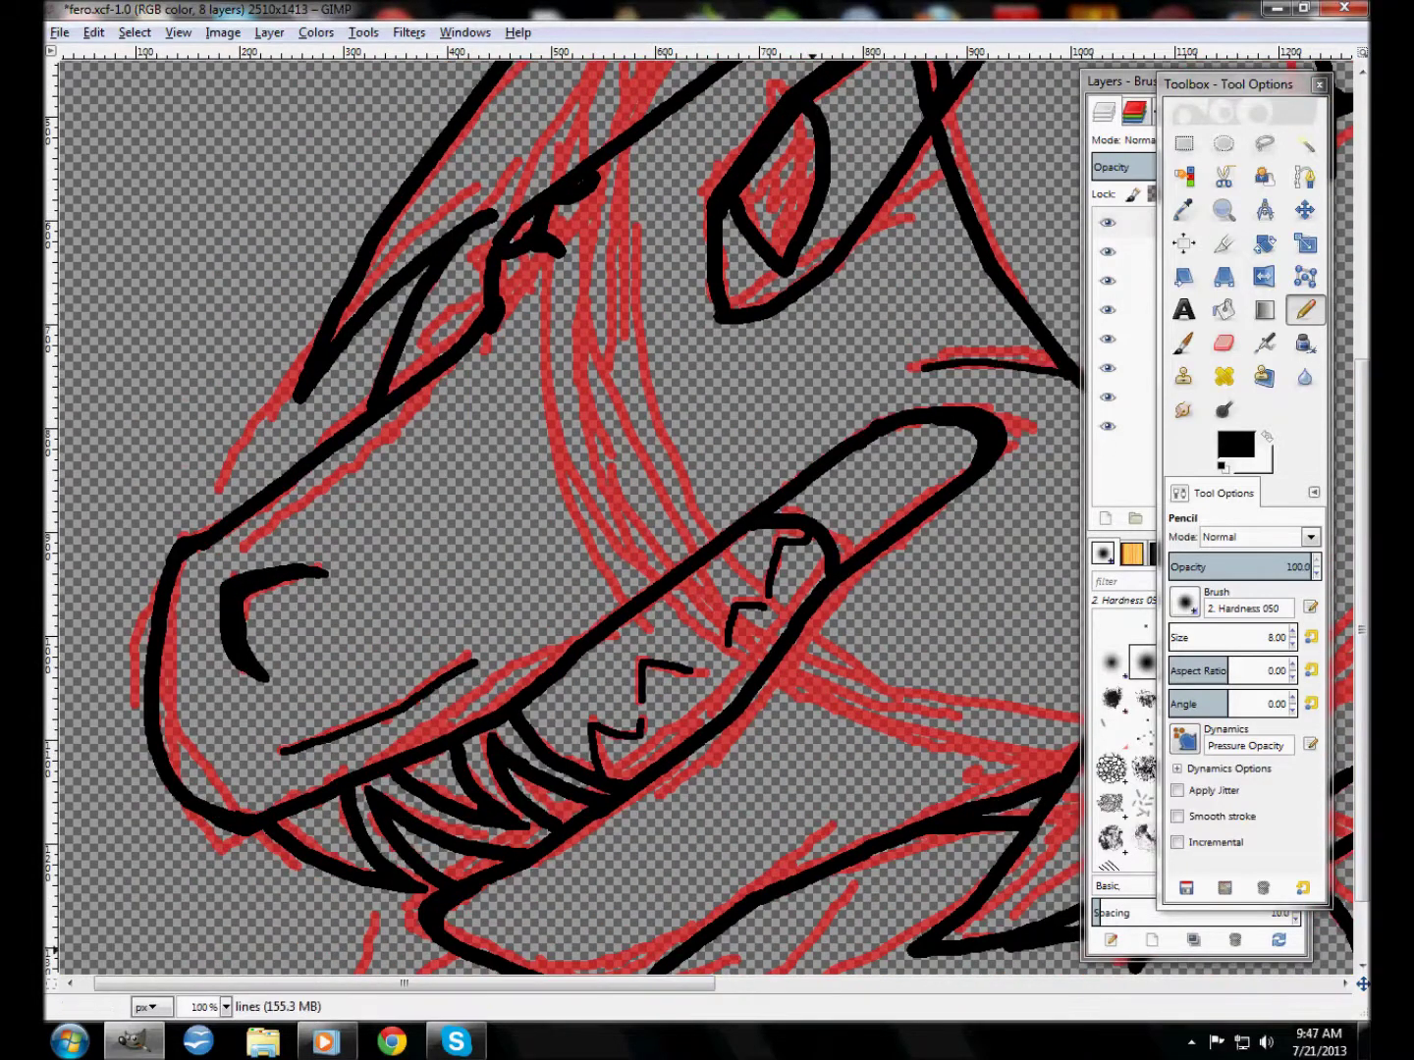
scroll(1066, 377, "up", 4)
scroll(1065, 377, "right", 5)
scroll(366, 424, "left", 2)
scroll(243, 725, "up", 5)
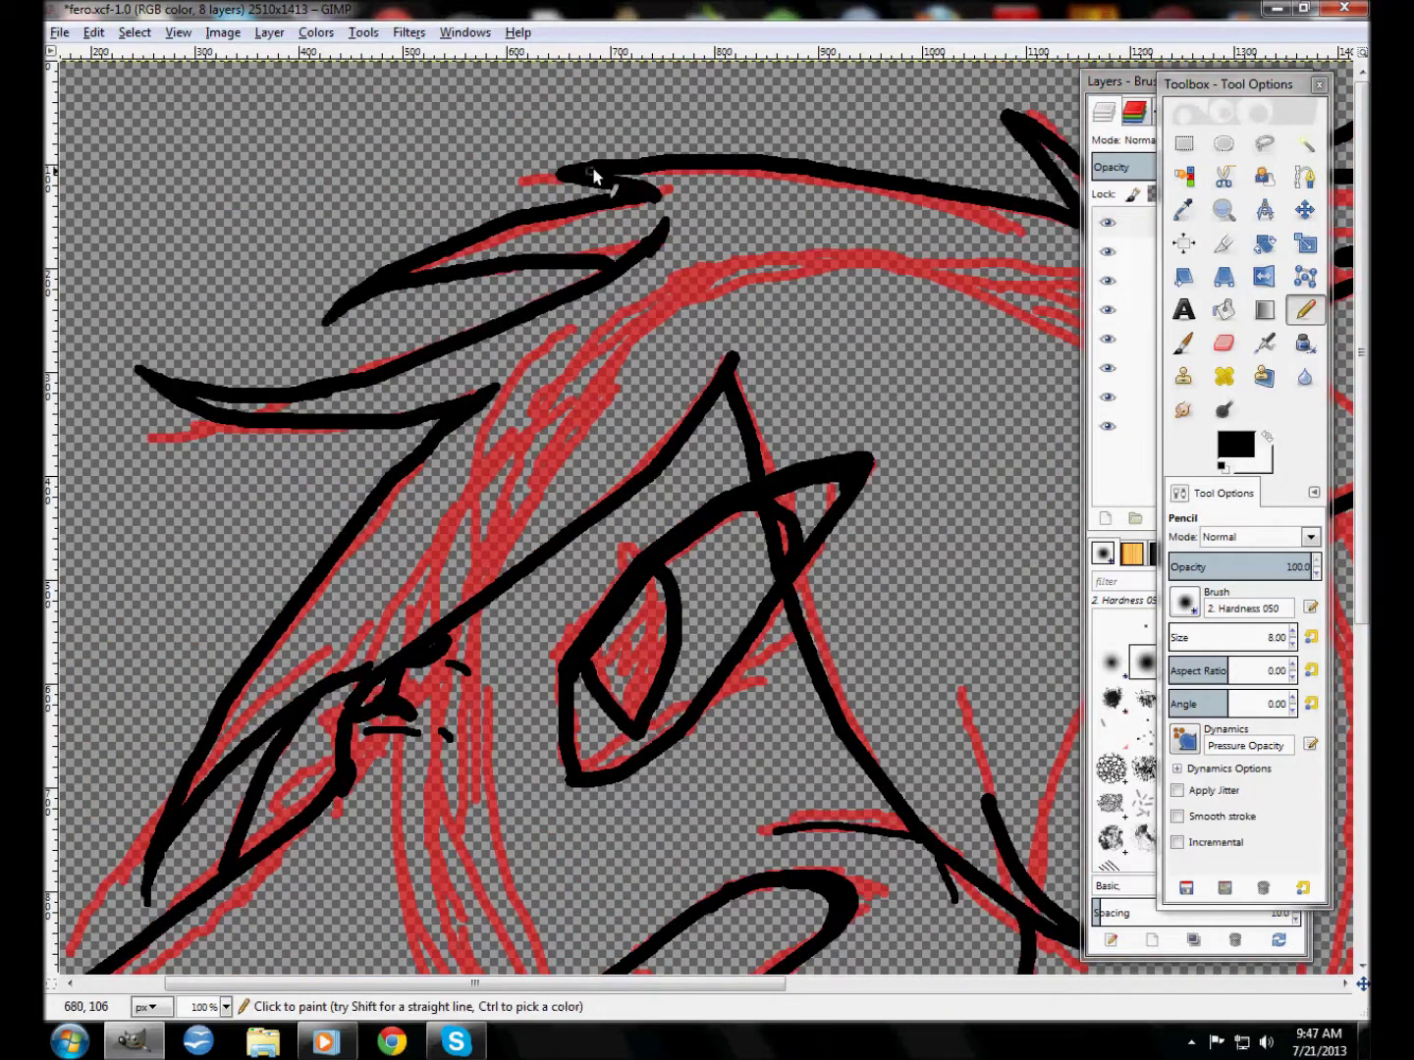
scroll(475, 135, "right", 10)
left_click_drag(472, 983, 639, 983)
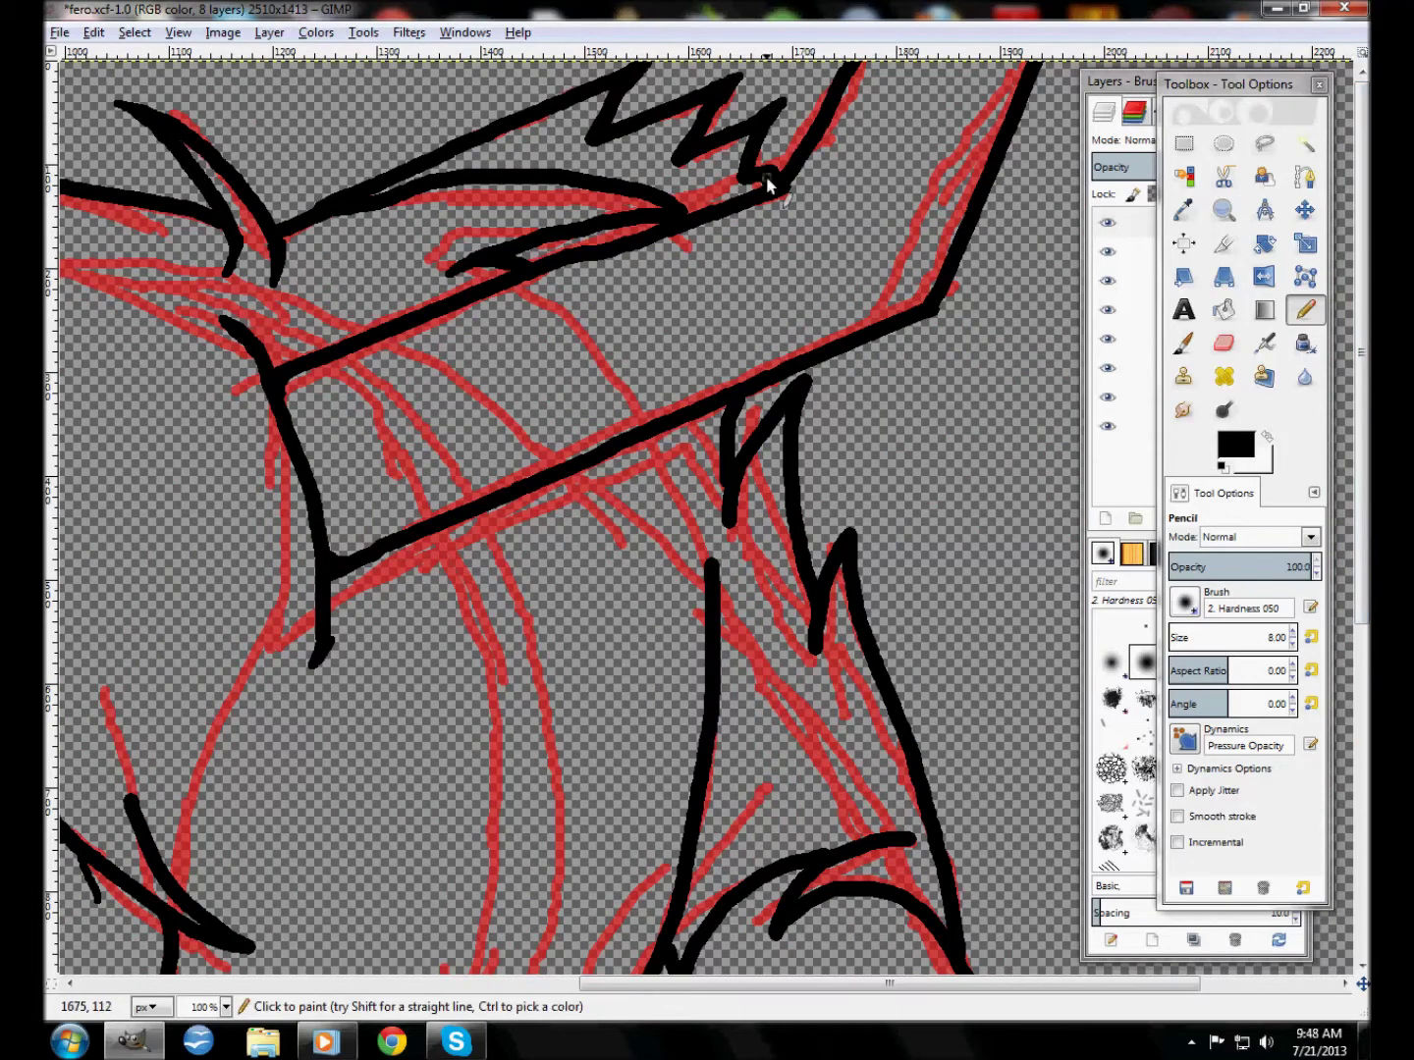
Pan across the drawing and ink another line on the neck
scroll(715, 274, "down", 6)
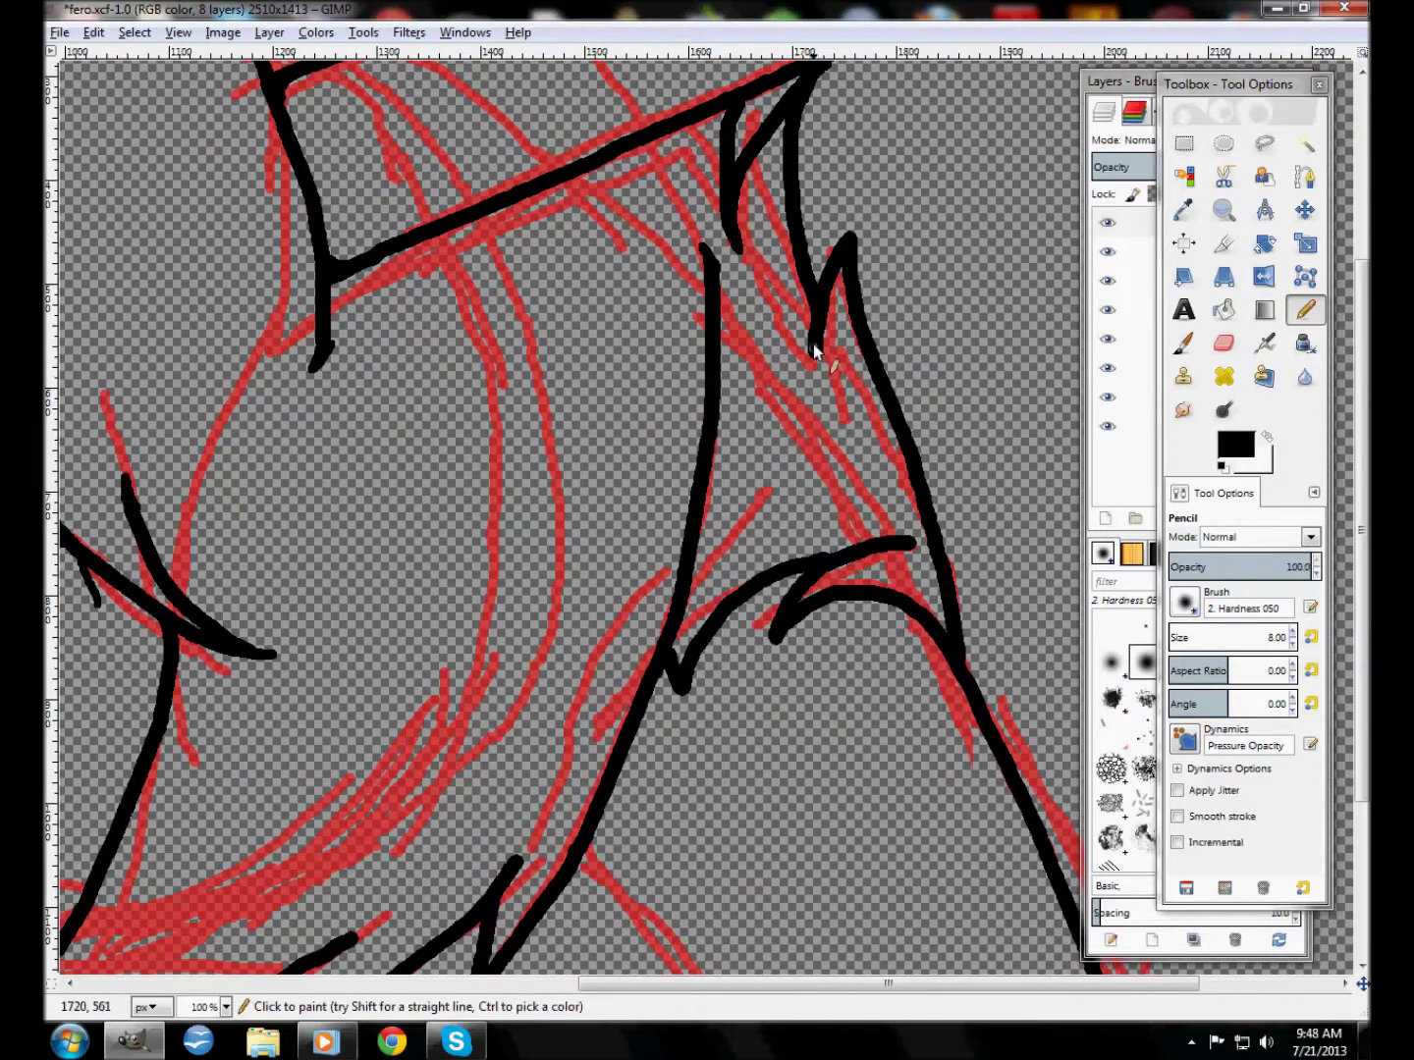
scroll(776, 432, "down", 4)
scroll(775, 432, "left", 4)
scroll(775, 589, "left", 4)
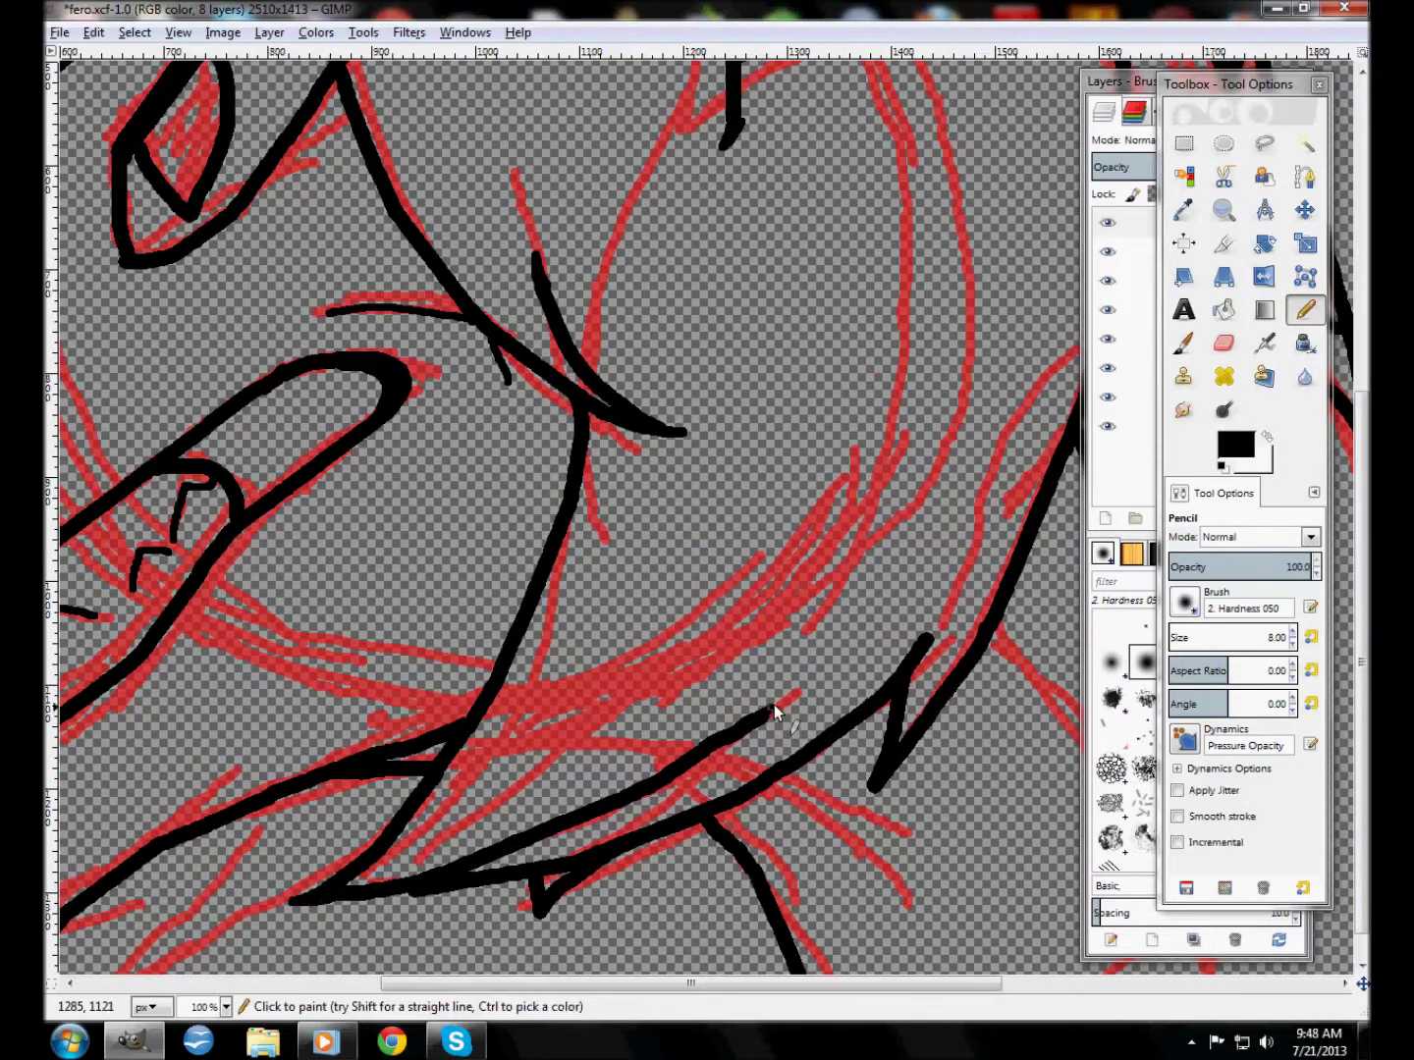
scroll(871, 797, "right", 8)
scroll(539, 977, "right", 2)
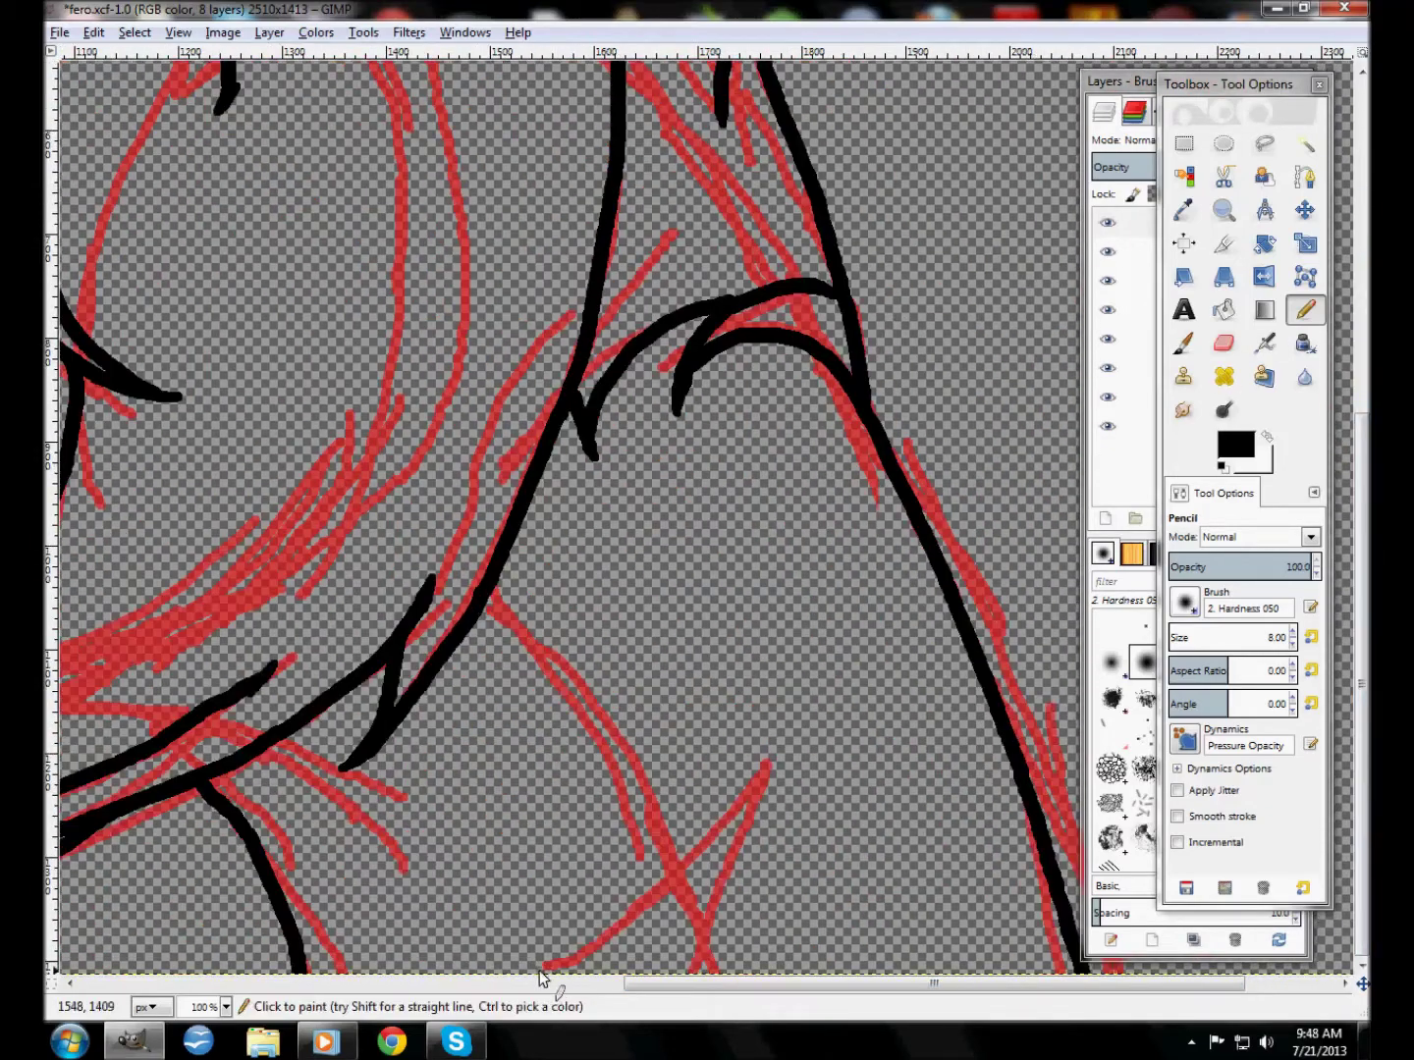
left_click_drag(554, 648, 683, 884)
scroll(687, 589, "left", 5)
scroll(687, 588, "left", 5)
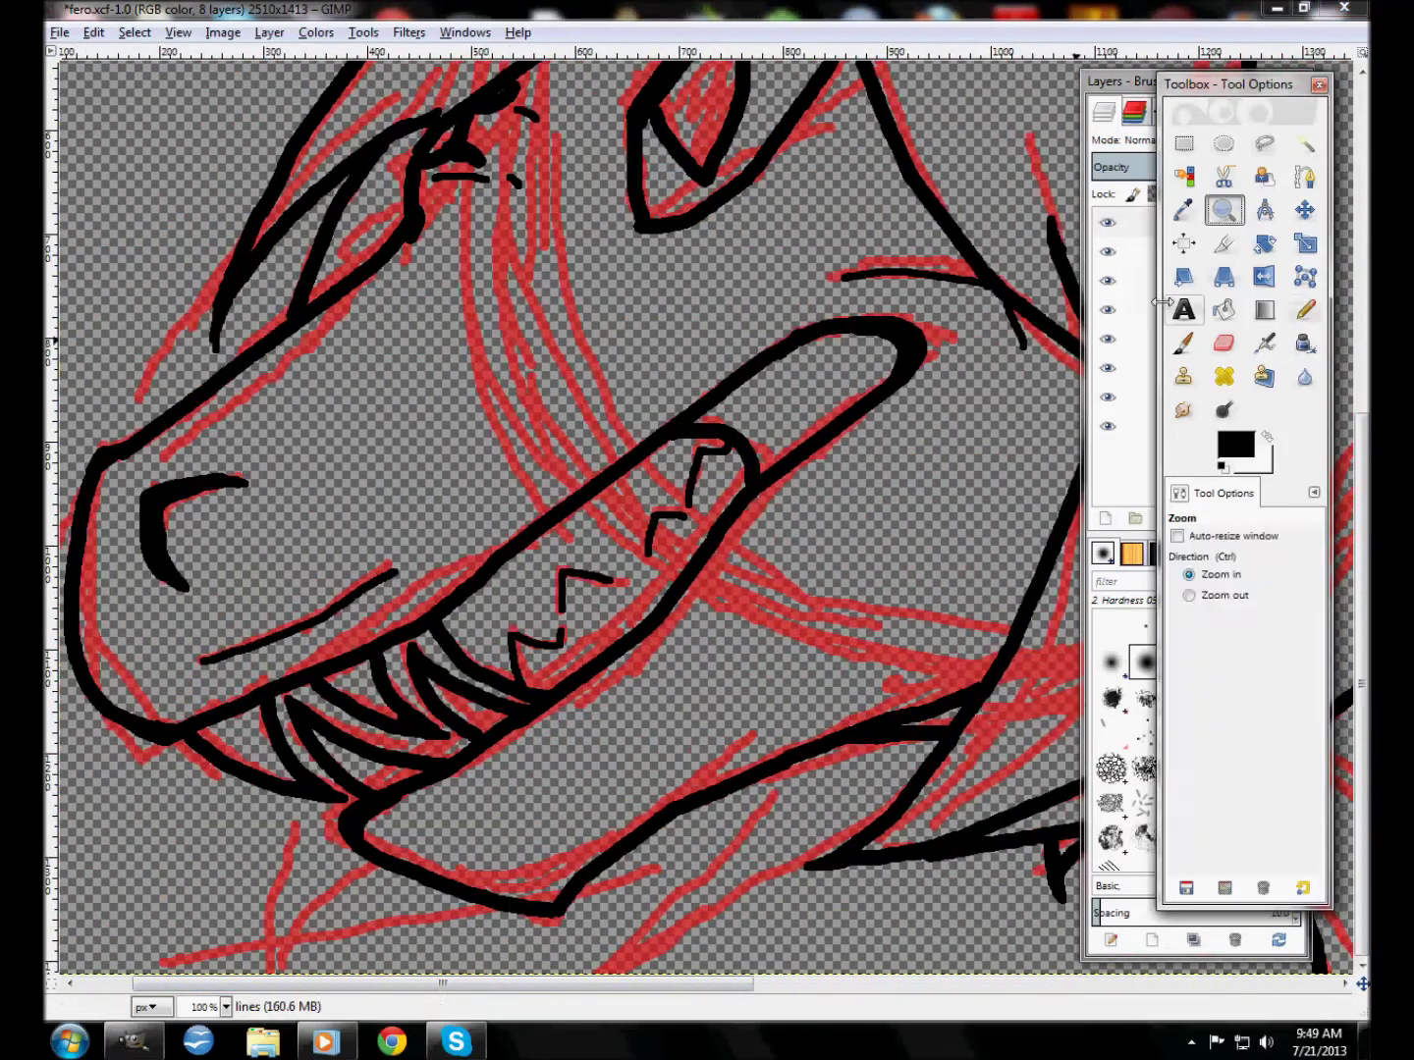
Briefly toggle the Eraser, return to the Pencil, and zoom out to the whole drawing
key("shift+e")
scroll(751, 304, "left", 3)
key("n")
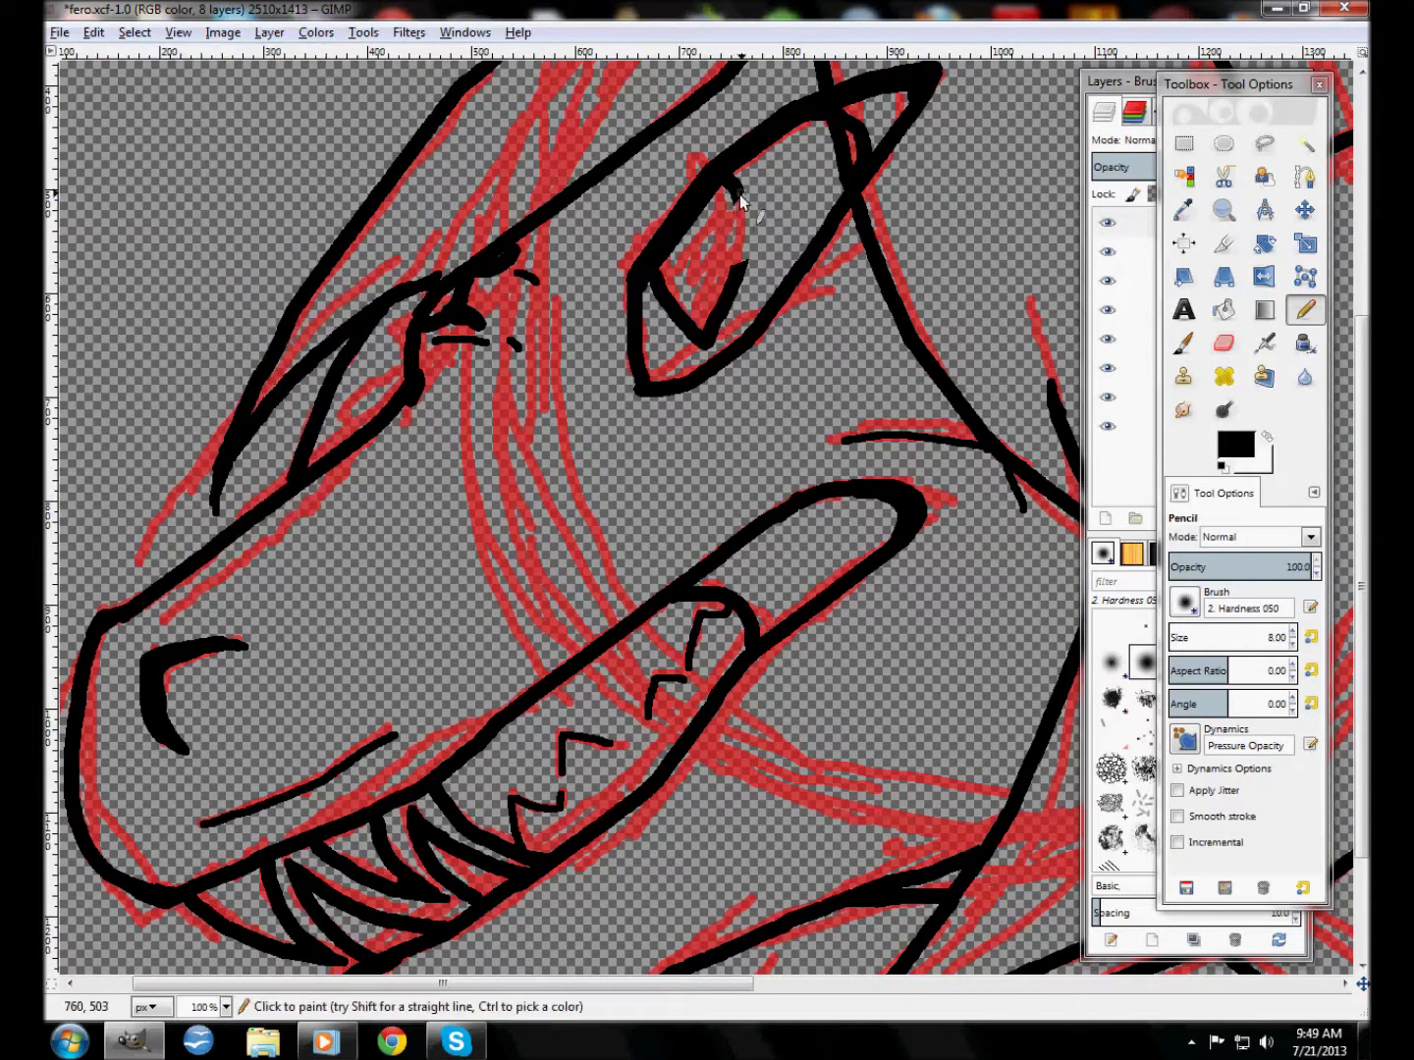
key("z")
scroll(898, 738, "down", 3)
Hide the red sketch layer, set black, and fuzzy-select the hair region
left_click(1072, 228)
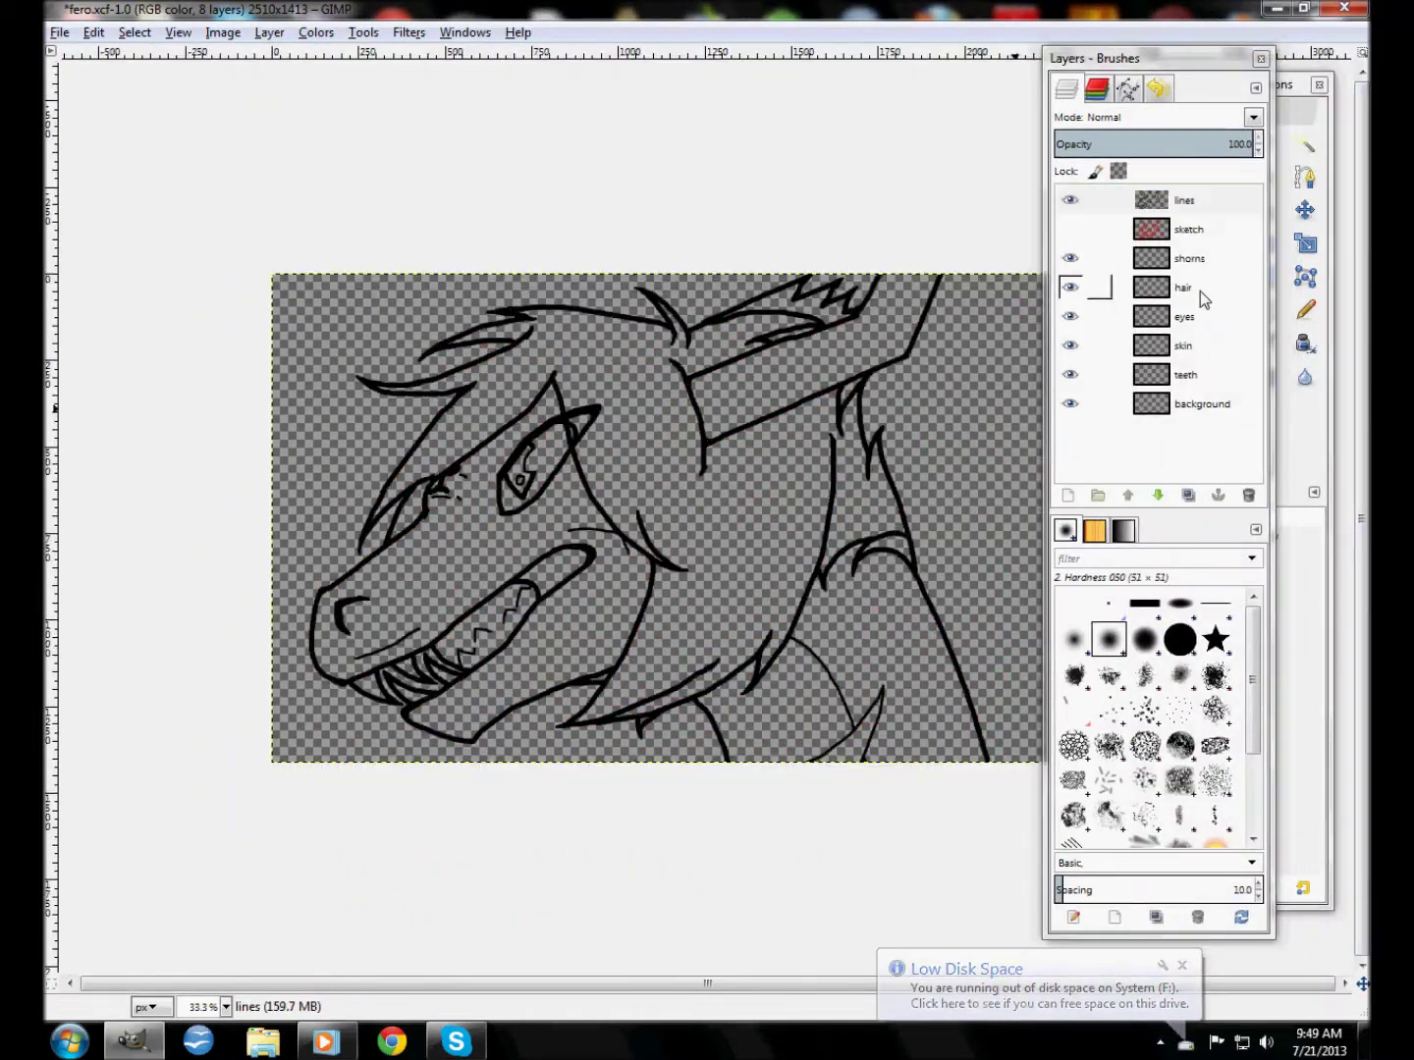
mouse_move(1073, 63)
left_mouse_down()
mouse_move(1016, 63)
mouse_move(958, 126)
left_mouse_up()
left_click(1240, 446)
left_click(460, 453)
key("u")
left_click(645, 435)
key("n")
Paint the hair, mane and gaps near the eye solid black
left_click_drag(500, 325, 394, 491)
mouse_move(520, 374)
left_mouse_down()
mouse_move(730, 440)
mouse_move(530, 313)
left_mouse_up()
mouse_move(688, 323)
left_mouse_down()
mouse_move(864, 530)
mouse_move(577, 617)
left_mouse_up()
left_click_drag(652, 648, 599, 711)
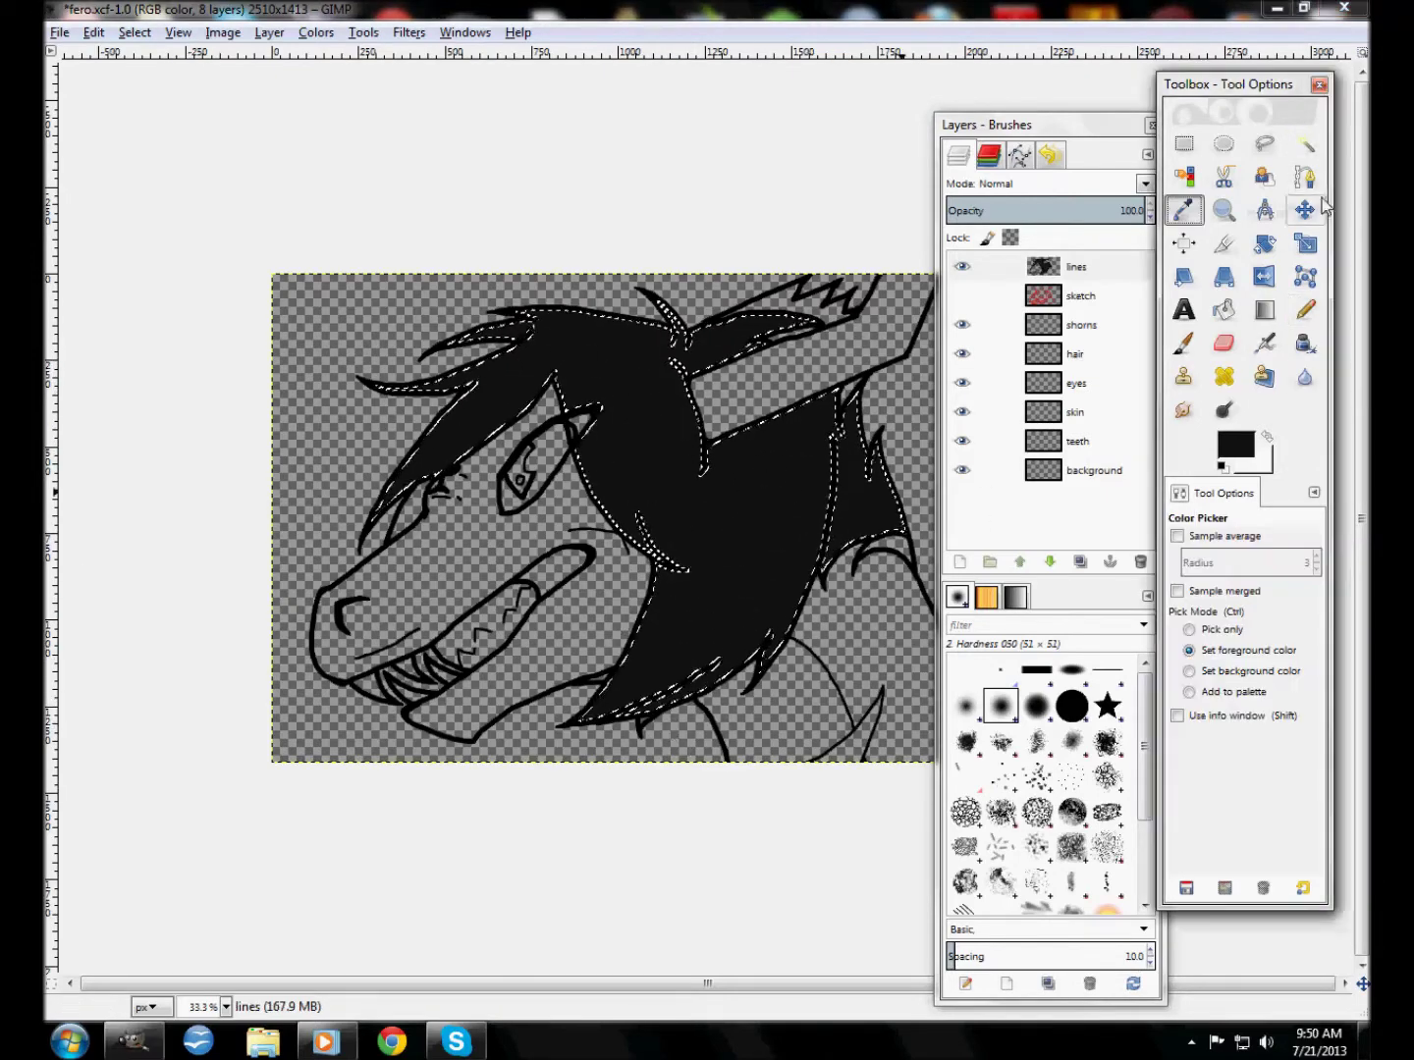
left_click_drag(381, 553, 417, 511)
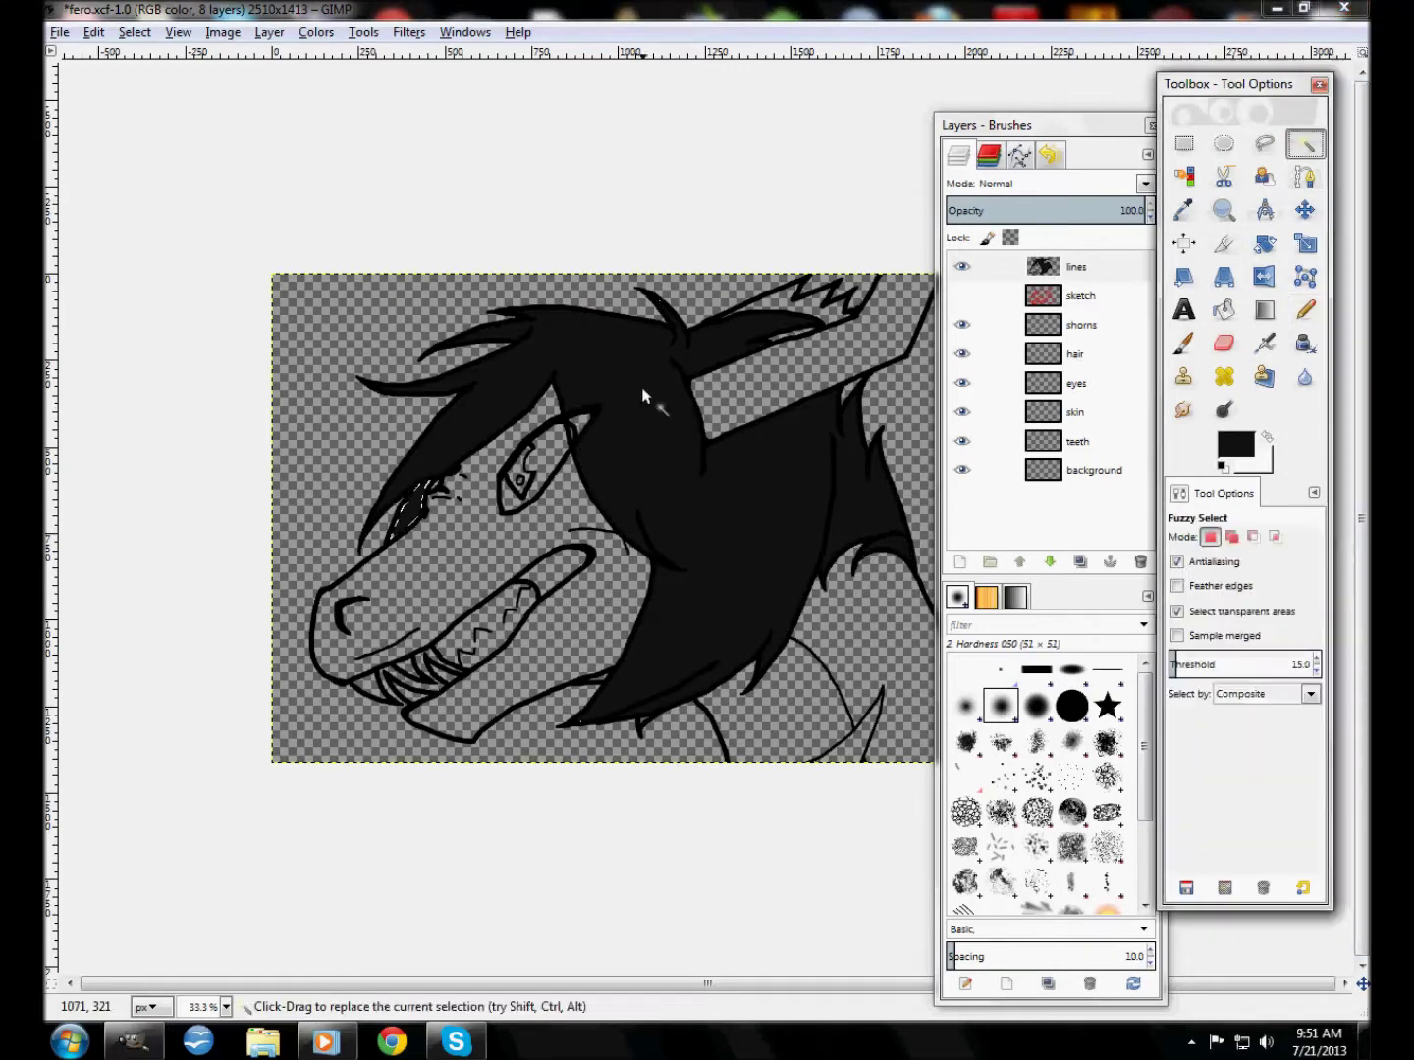
Fuzzy-select the face's skin area and pick dark grey as the foreground colour
left_click(1304, 144)
left_click(1303, 313)
key("u")
key("n")
key("u")
left_click(484, 560)
left_click(1235, 445)
left_click(466, 453)
Paint the snout, face, jaw and neck grey
key("n")
mouse_move(365, 585)
left_mouse_down()
mouse_move(258, 609)
mouse_move(468, 467)
left_mouse_up()
left_click_drag(628, 605, 412, 692)
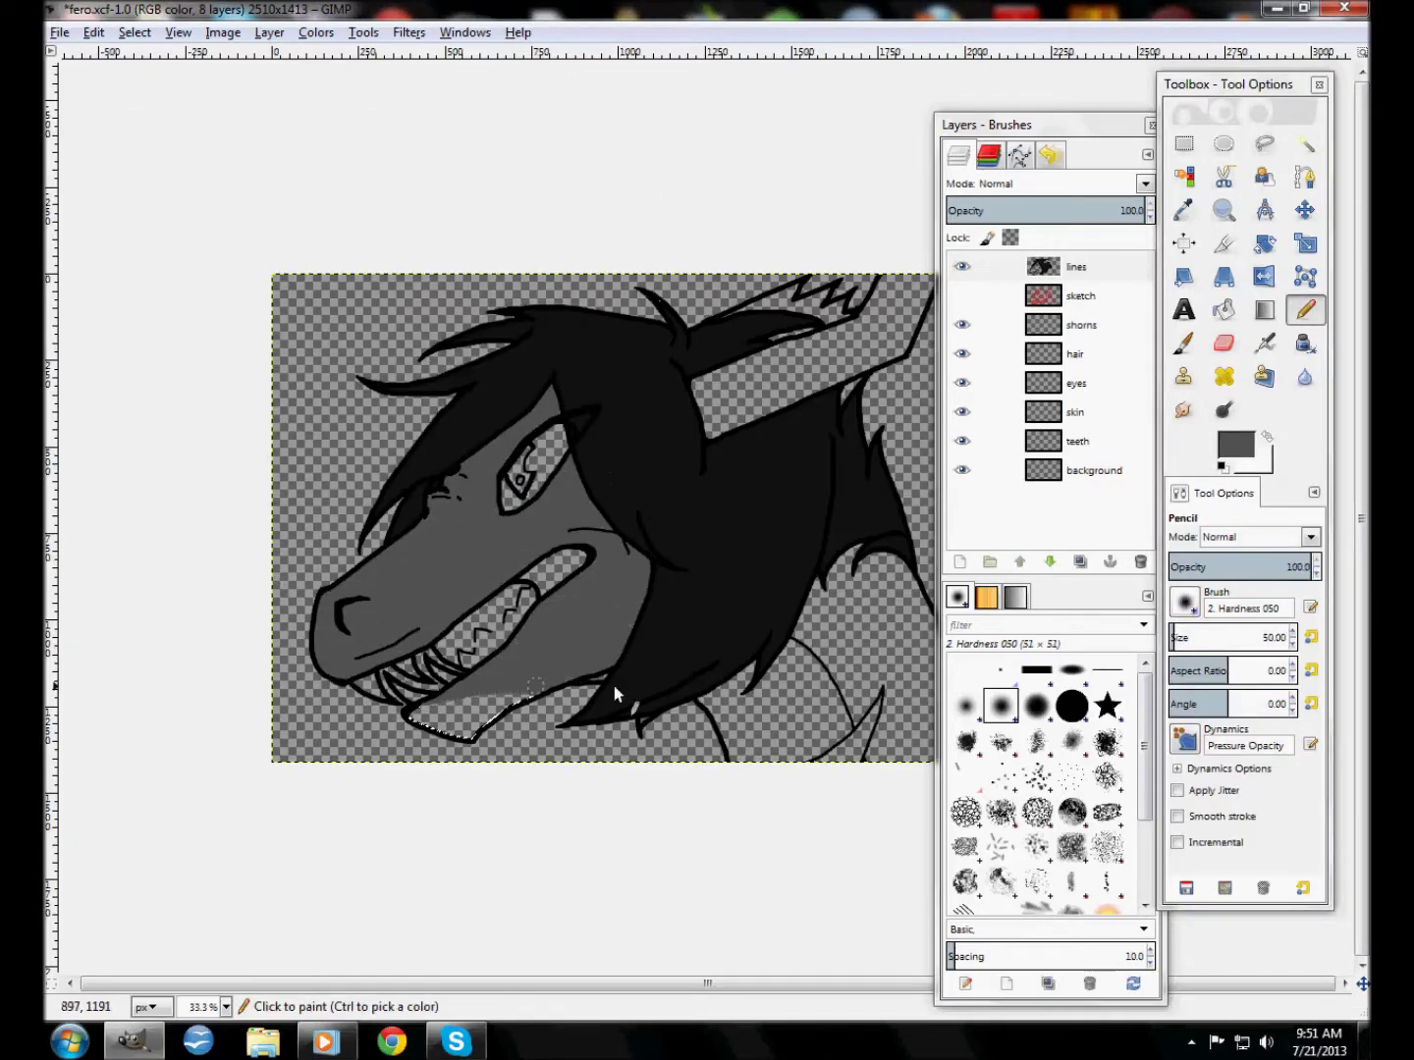
left_click_drag(866, 584, 814, 648)
left_click_drag(995, 124, 102, 135)
left_click_drag(853, 676, 913, 670)
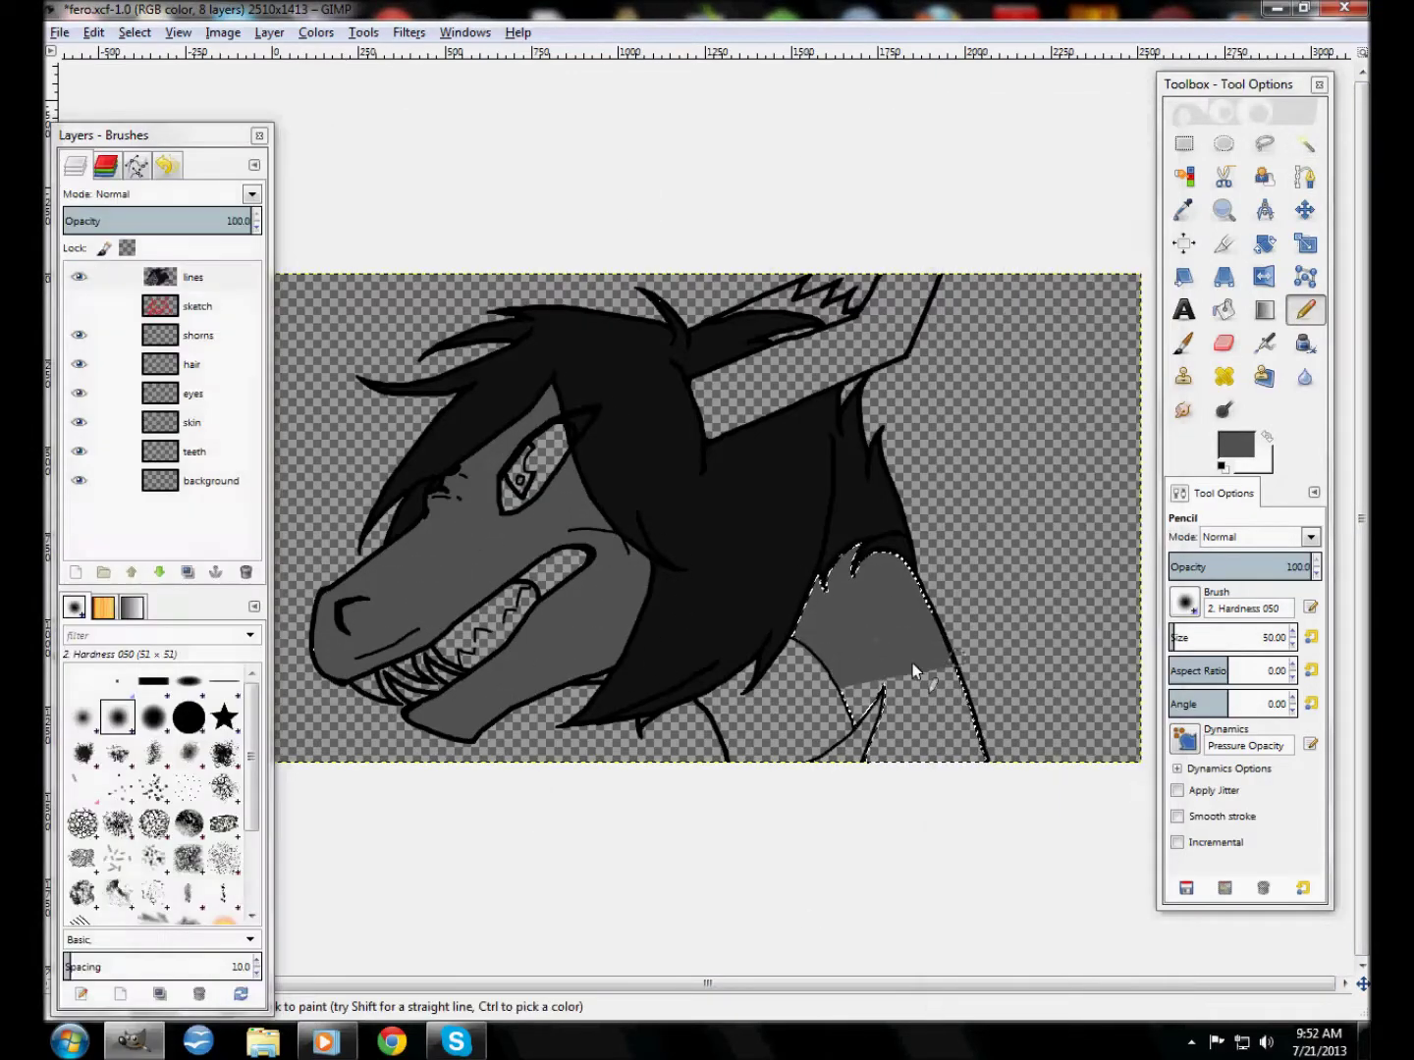
Fuzzy-select the collar, paint it red, and choose a darker red colour
key("u")
left_click(774, 696)
key("n")
mouse_move(707, 687)
left_mouse_down()
mouse_move(815, 747)
mouse_move(880, 703)
left_mouse_up()
key("u")
key("n")
left_click(1235, 445)
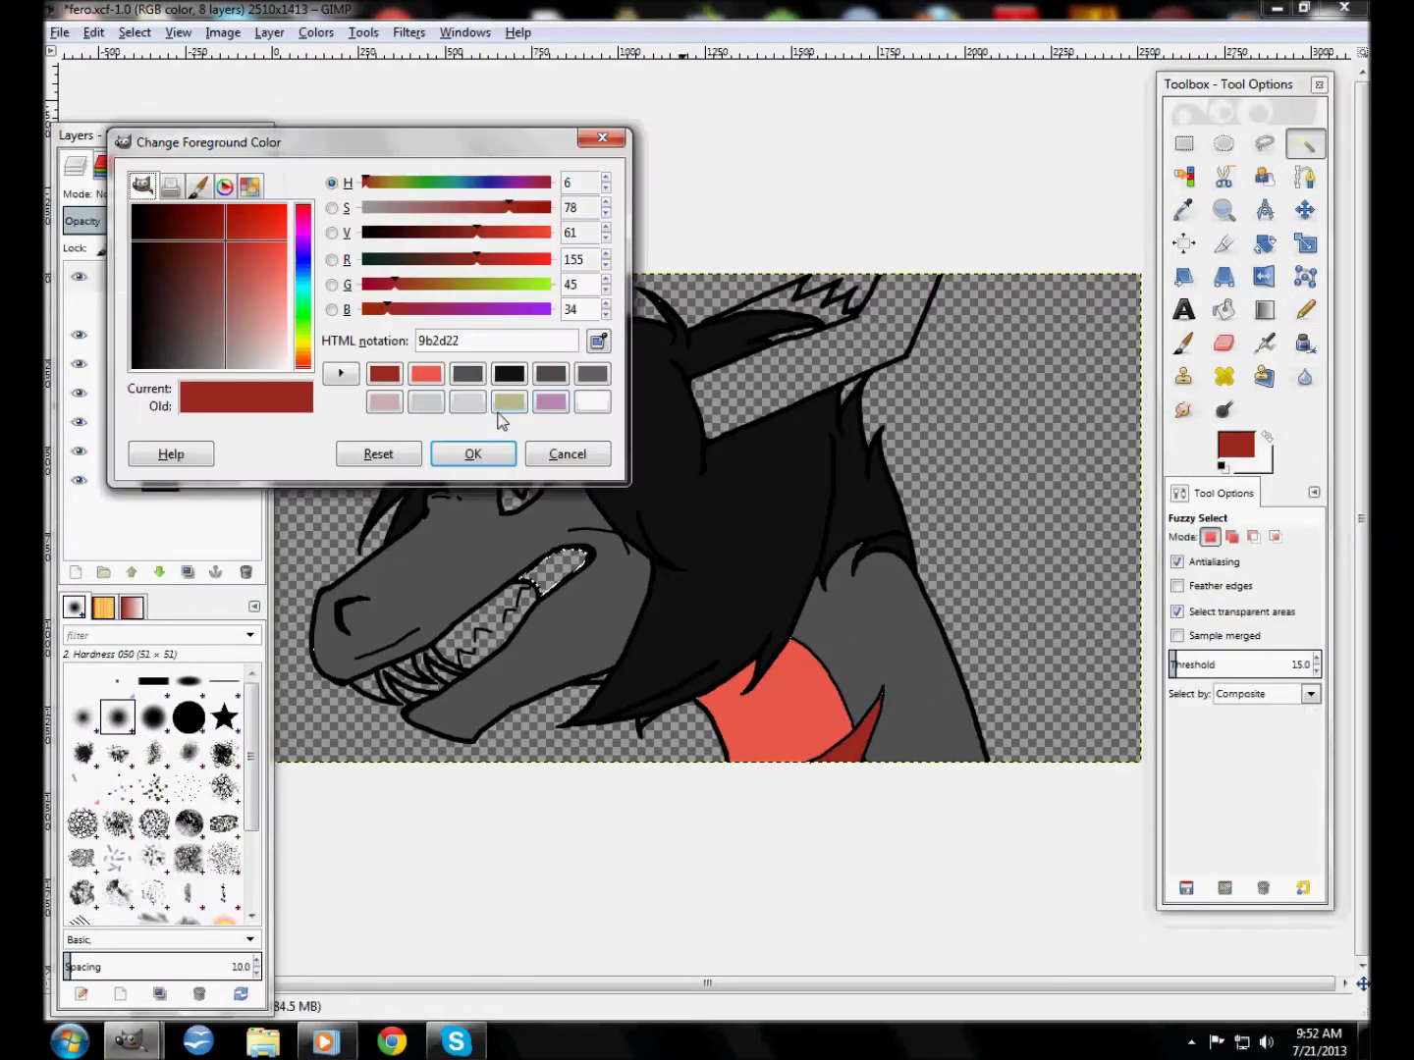
Shade the collar fold dark red and fill the eye white
left_click_drag(534, 589, 583, 542)
key("u")
left_click(535, 465)
key("n")
left_click_drag(510, 486, 559, 442)
Select the teeth region and paint it white
key("u")
left_click(481, 633)
key("n")
left_click_drag(442, 658, 491, 598)
key("u")
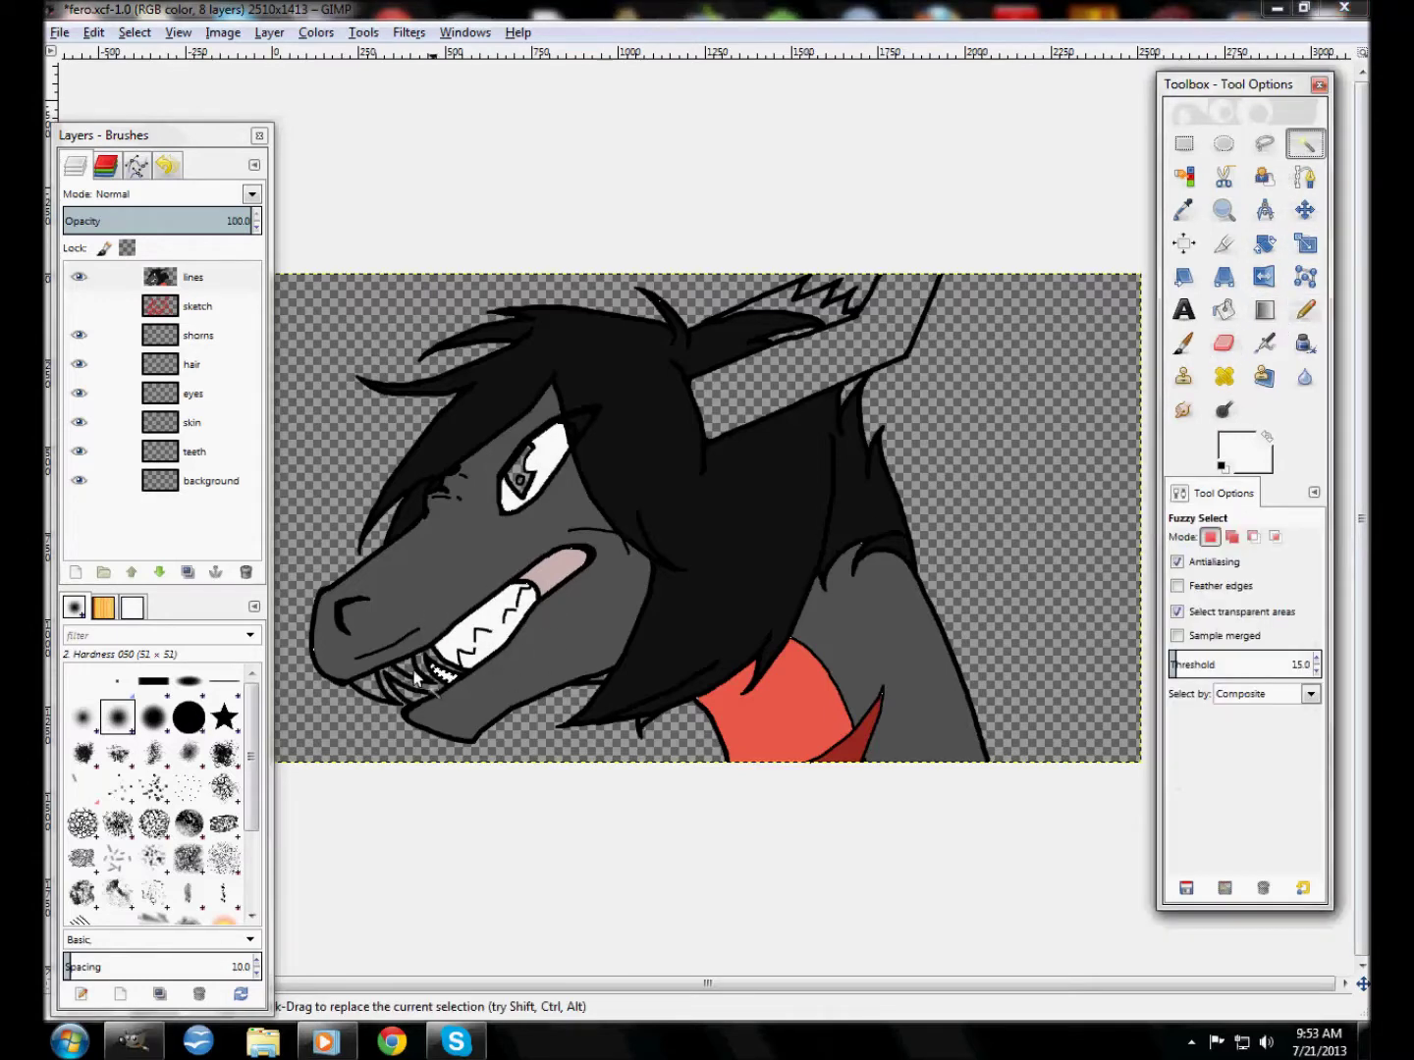
key("n")
Fill the horn olive and clear the selection
key("u")
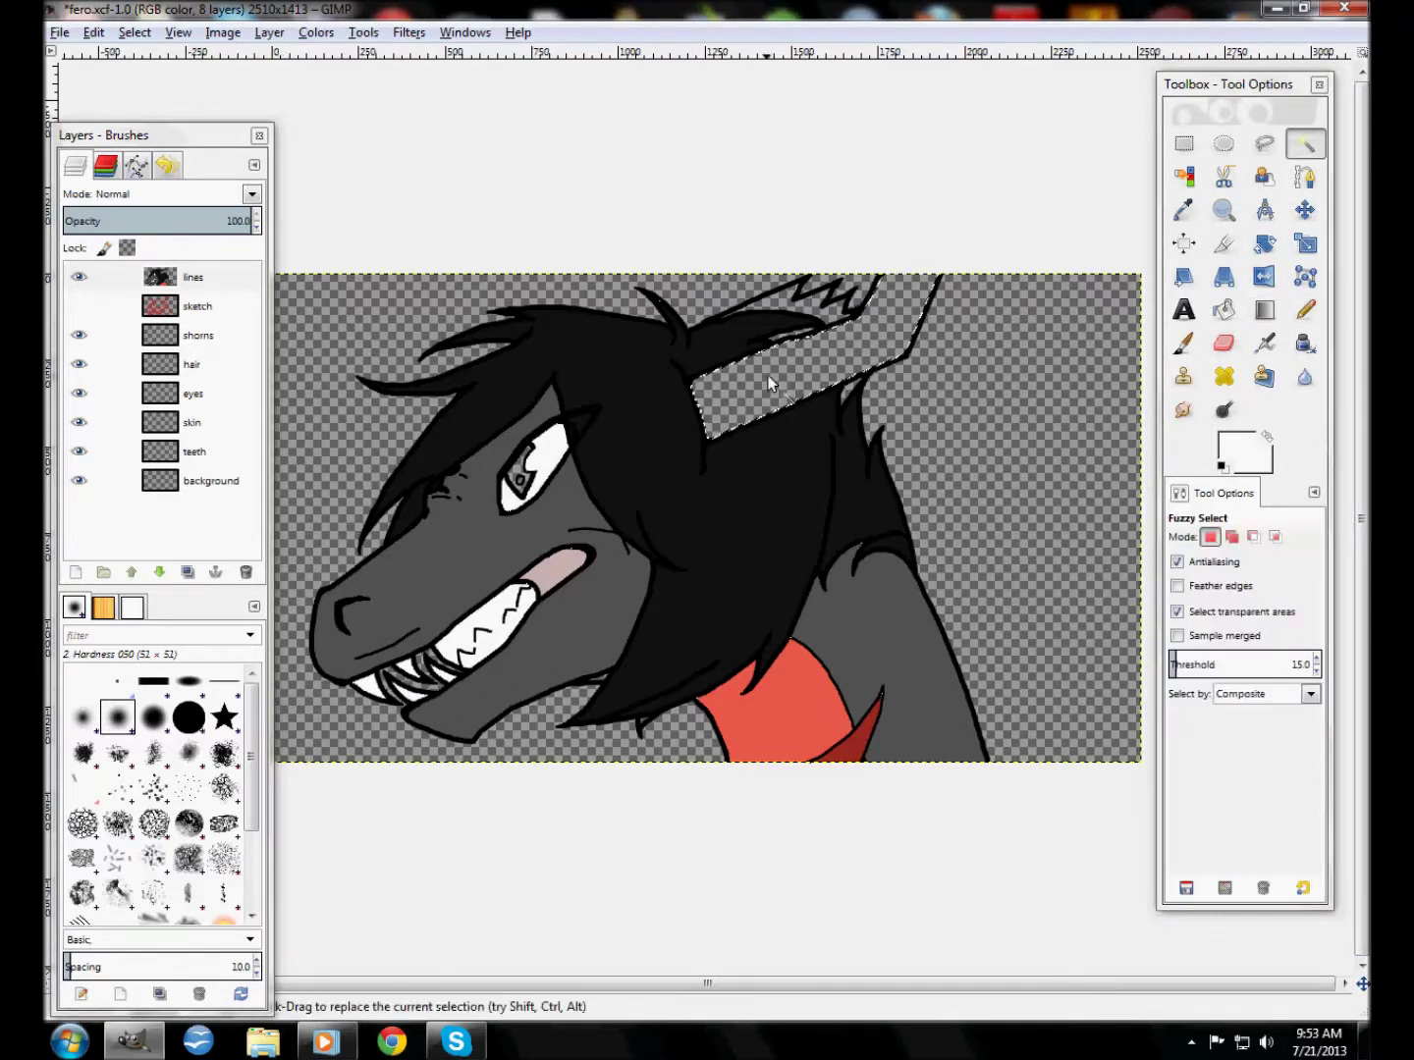
left_click(768, 398)
key("n")
left_click_drag(769, 397, 902, 355)
key("u")
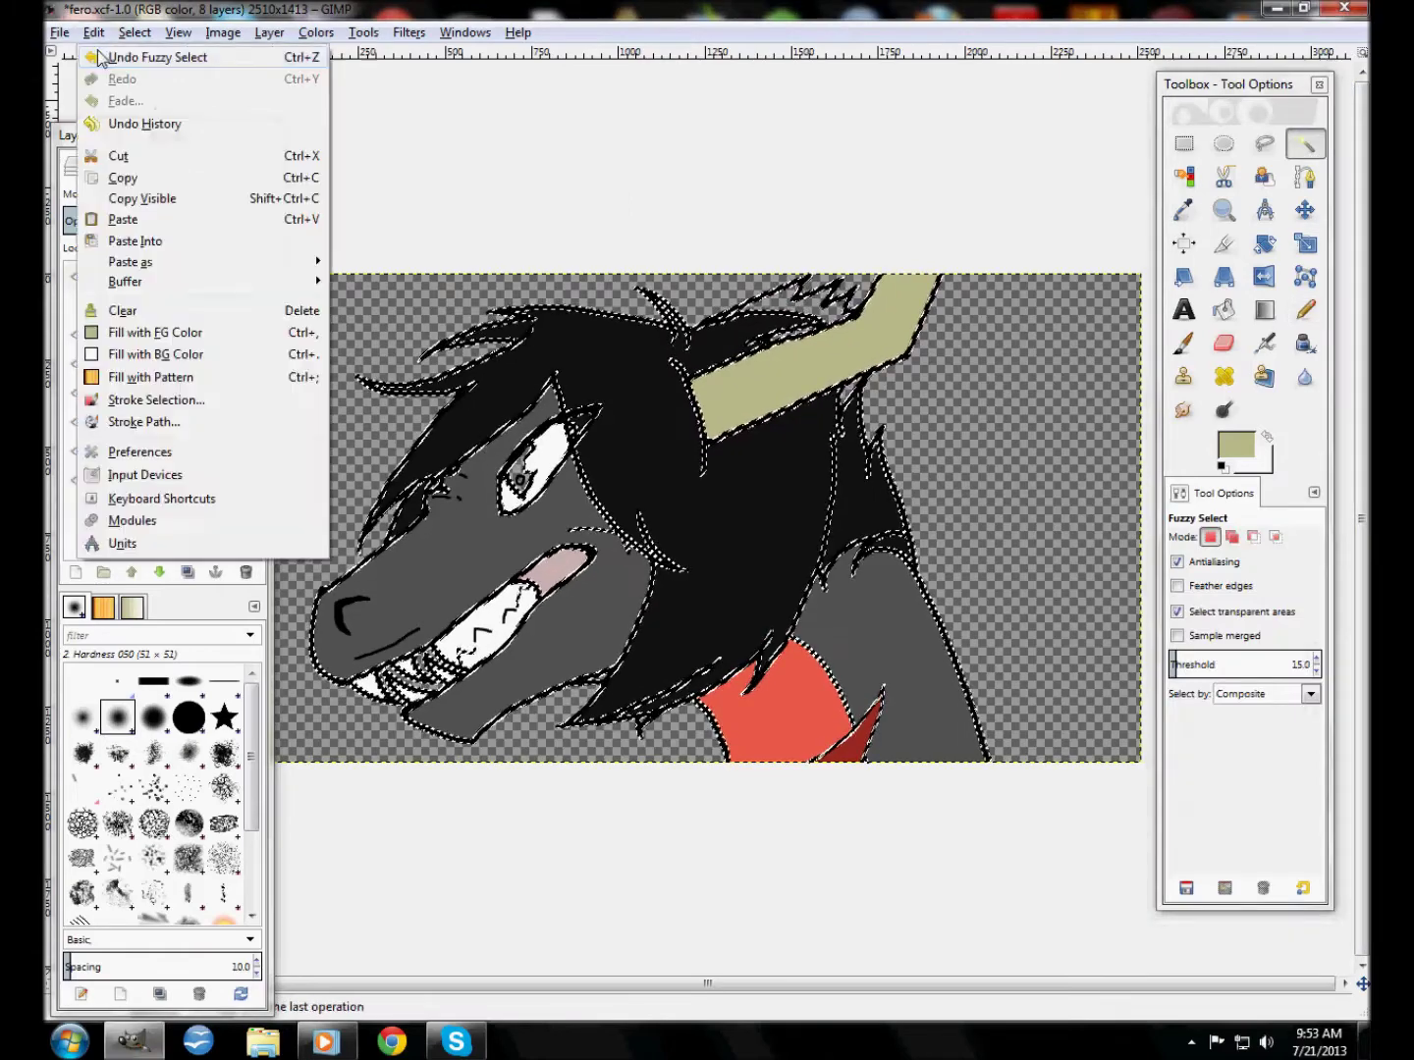
key("ctrl+shift+a")
key("n")
Reset to default colours and fill the pupil black
key("o")
key("u")
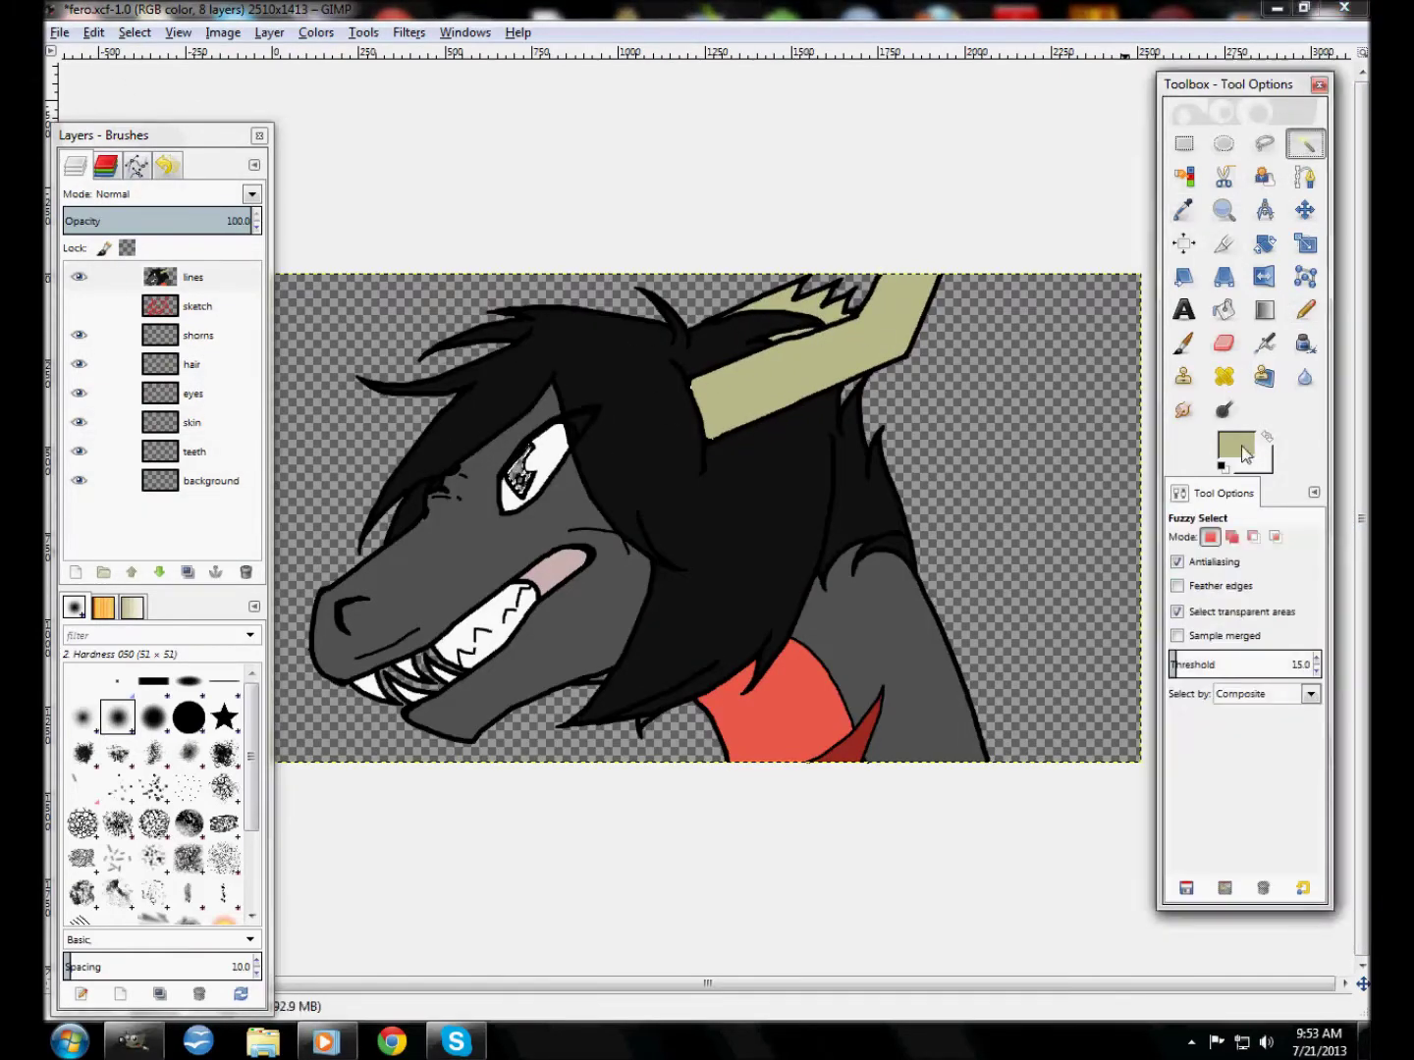
key("d")
left_click(519, 479)
key("n")
left_click_drag(518, 479, 490, 453)
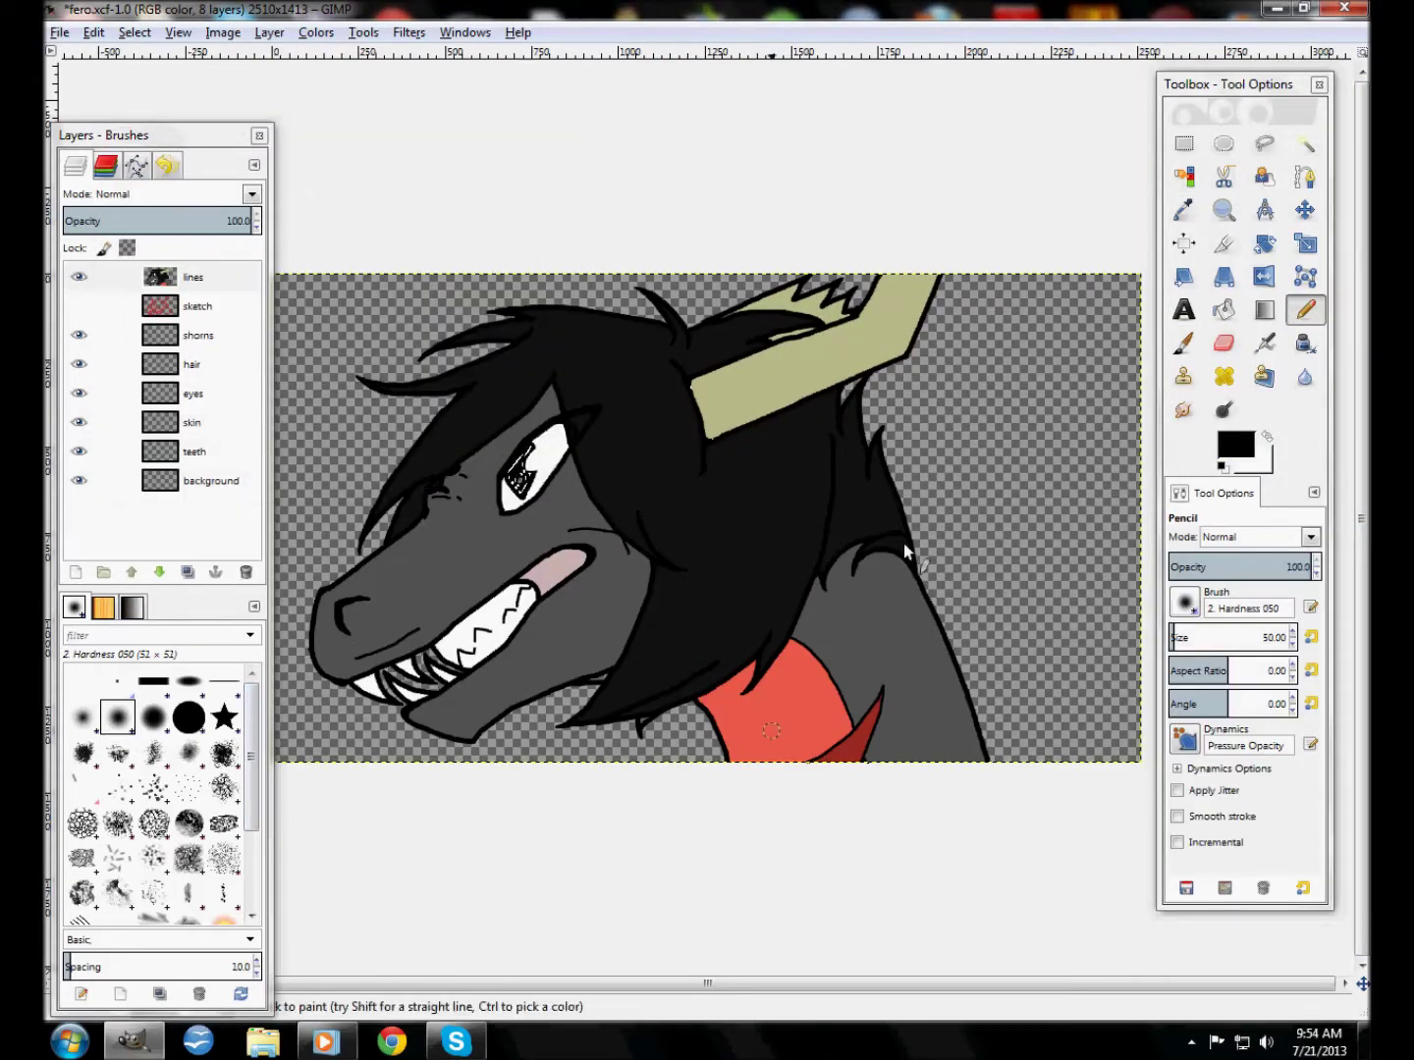
Select the neck and pencil mid-grey shading down it
key("u")
left_click(921, 658)
left_click(1235, 446)
key("o")
left_click(843, 429)
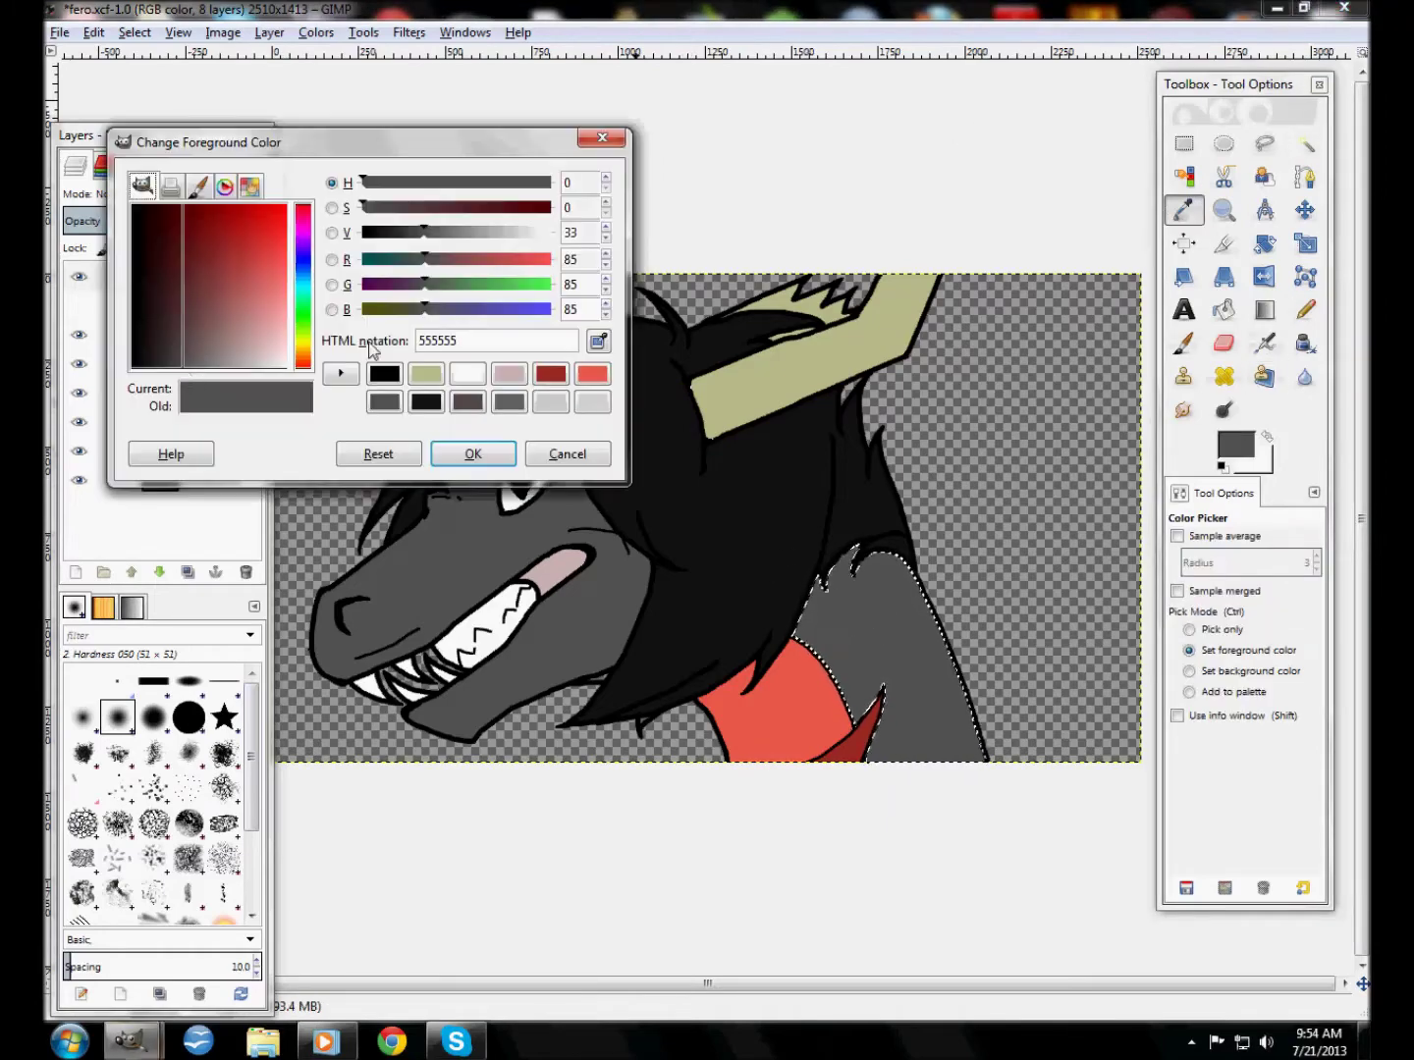
key("Return")
key("n")
left_click_drag(843, 560, 819, 618)
Zoom in on the neck and shrink the Pencil to size 5
key("z")
left_click(781, 638)
key("n")
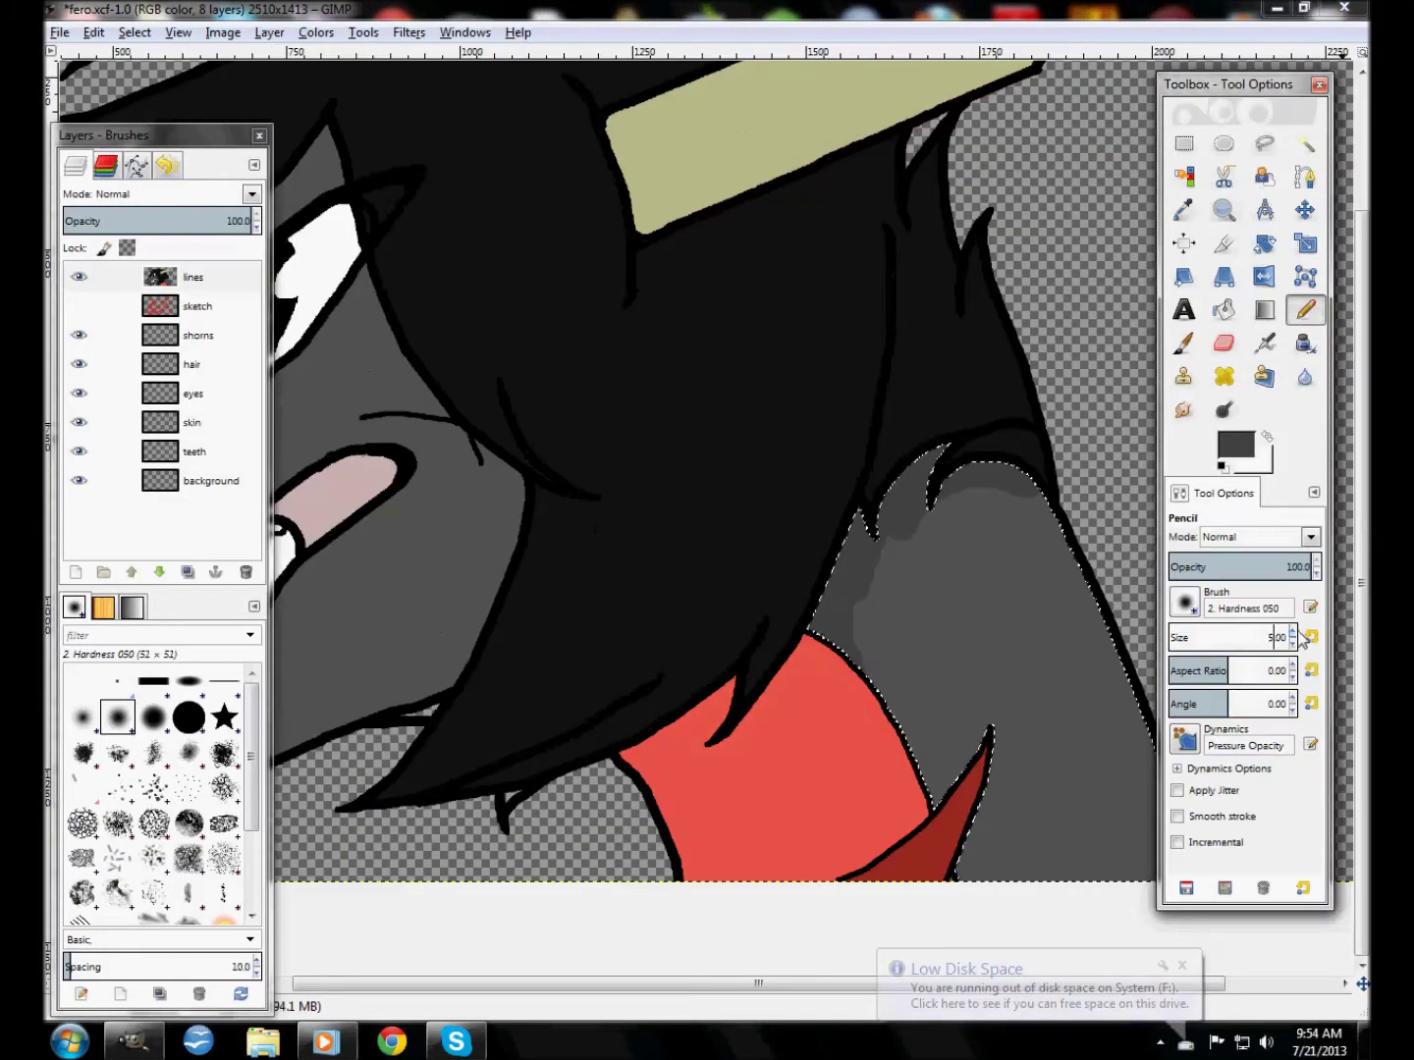
key("Delete")
key("Return")
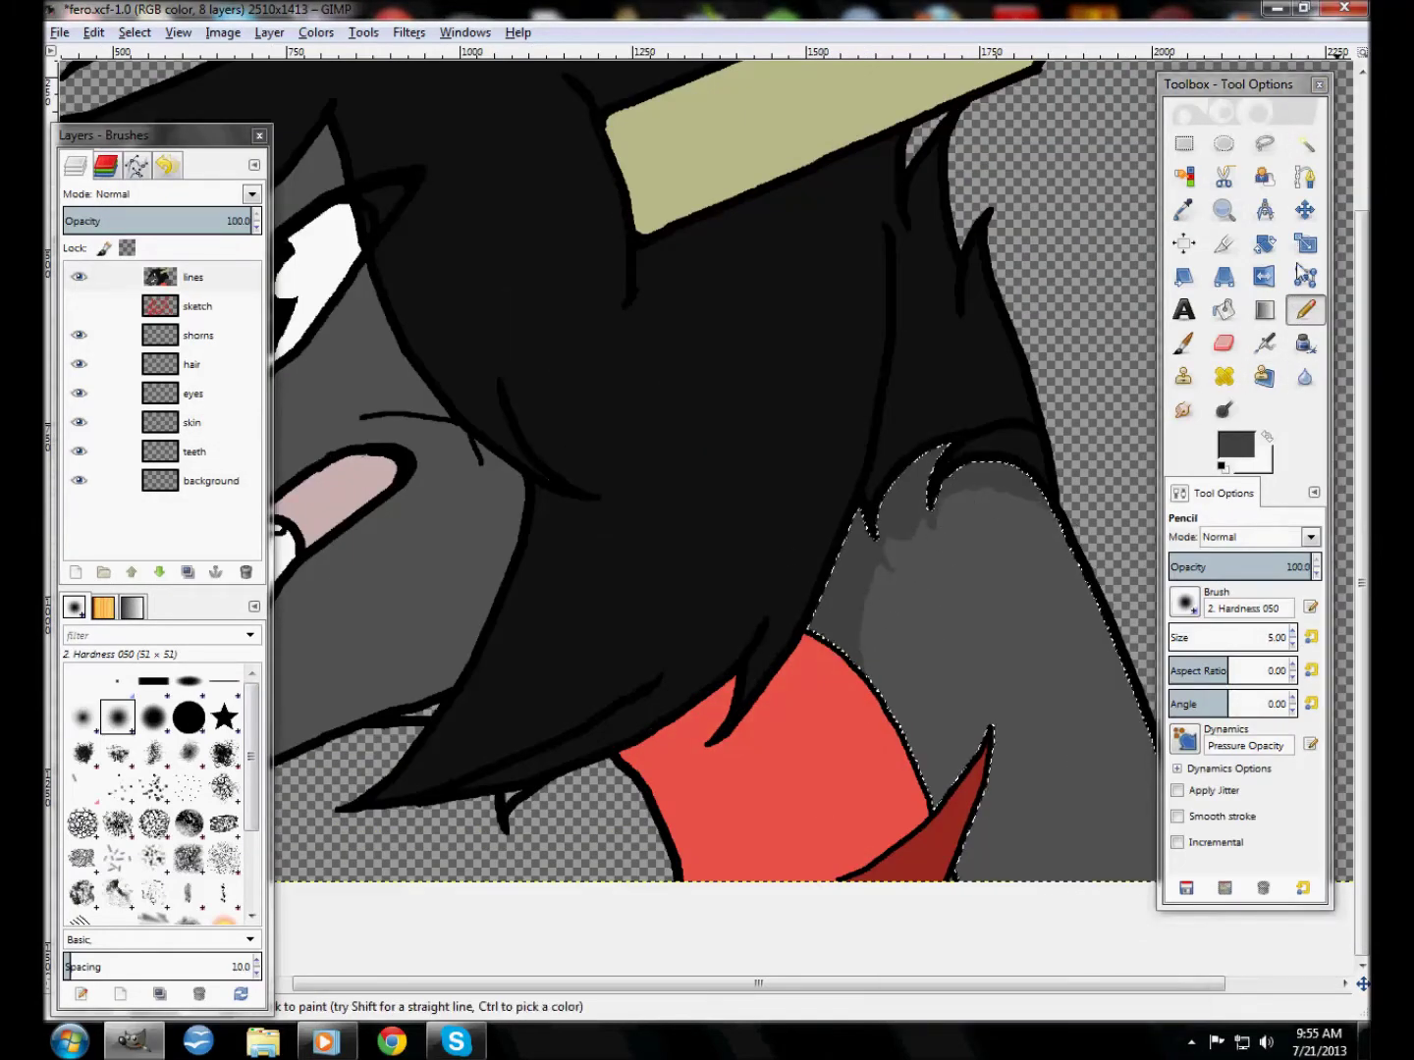
scroll(930, 475, "left", 5)
Select the face skin and pencil grey shading around and below the eye
key("u")
left_click(685, 403)
key("n")
mouse_move(629, 177)
left_mouse_down()
mouse_move(594, 238)
mouse_move(383, 342)
left_mouse_up()
mouse_move(510, 372)
left_mouse_down()
mouse_move(508, 289)
mouse_move(658, 285)
mouse_move(666, 420)
left_mouse_up()
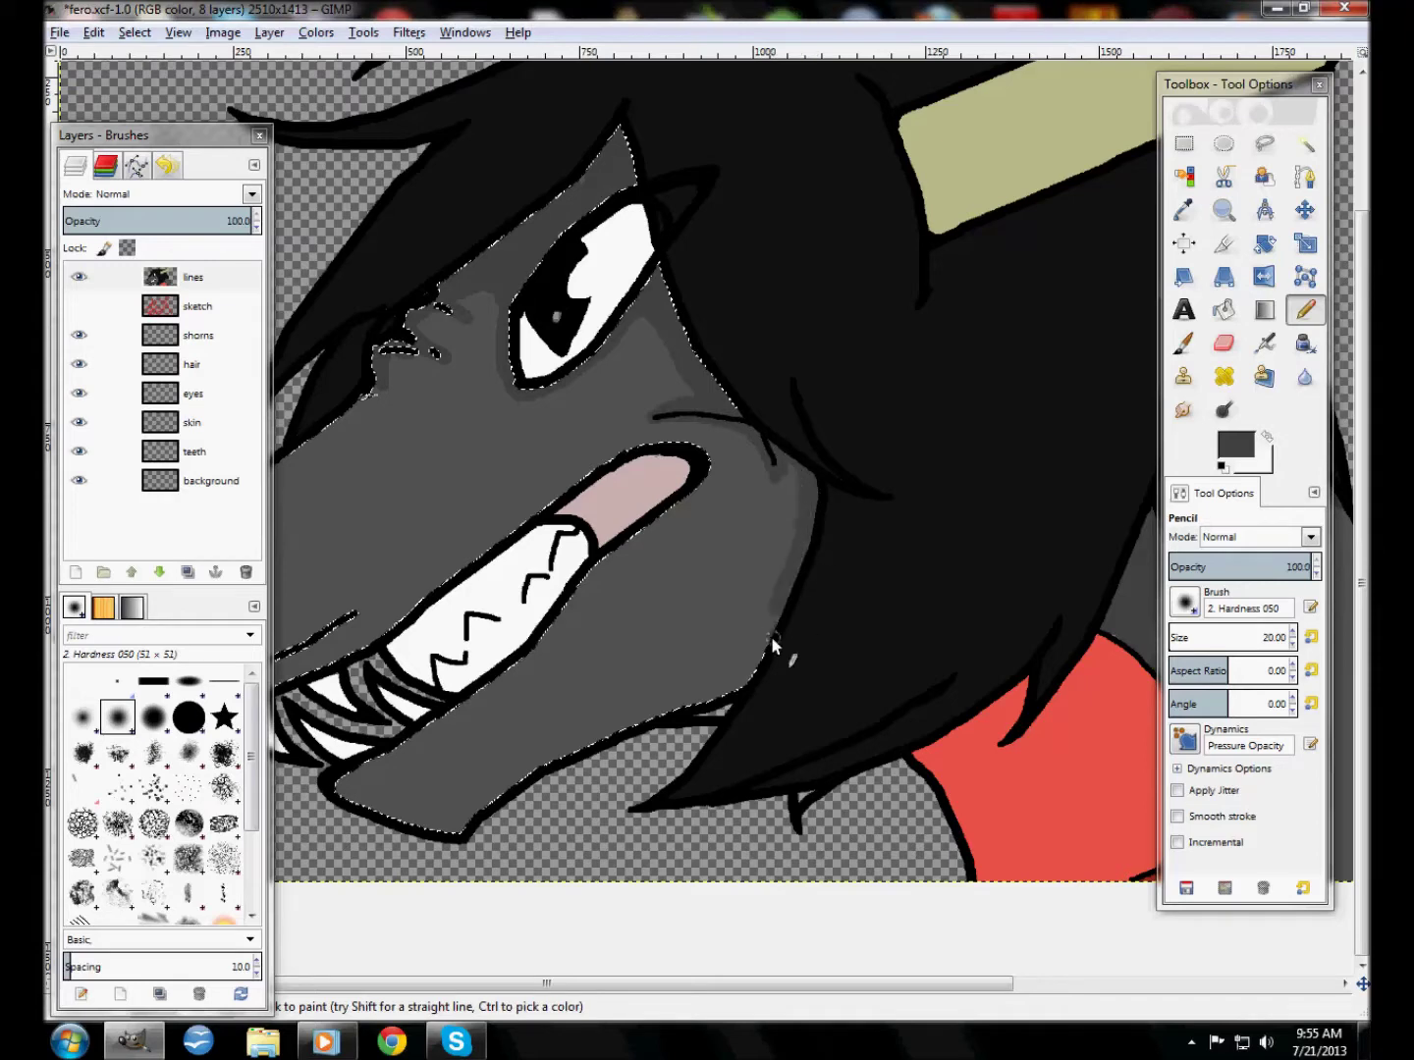
Enlarge the Pencil to size 30 and paint lighter grey sampled from the face
left_click(1246, 638)
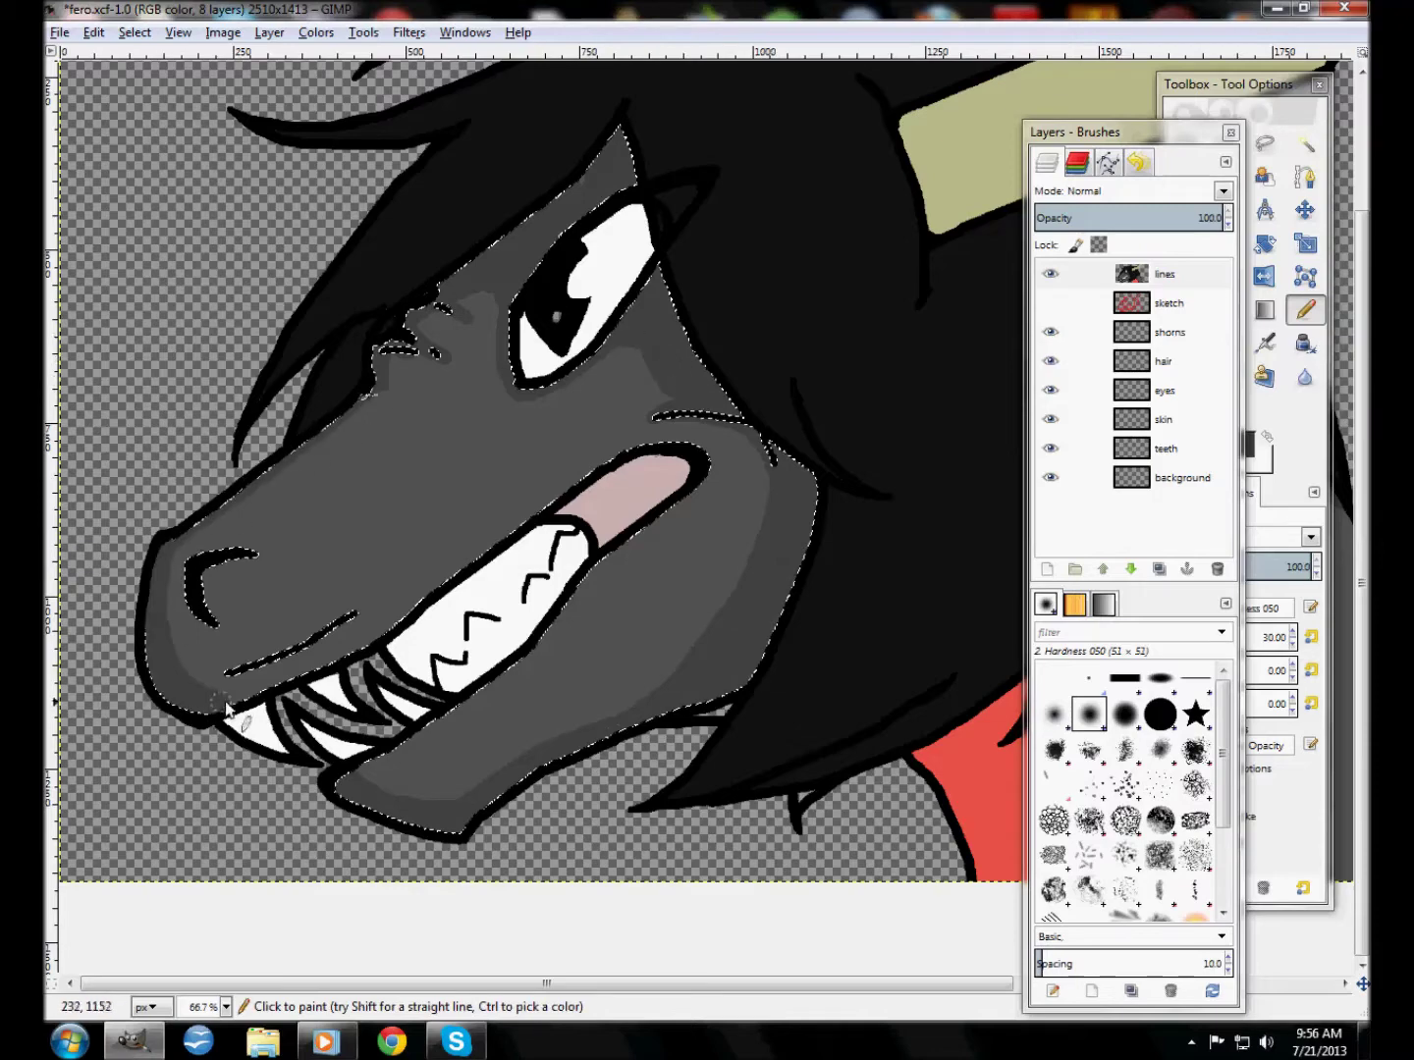
left_click(1320, 633)
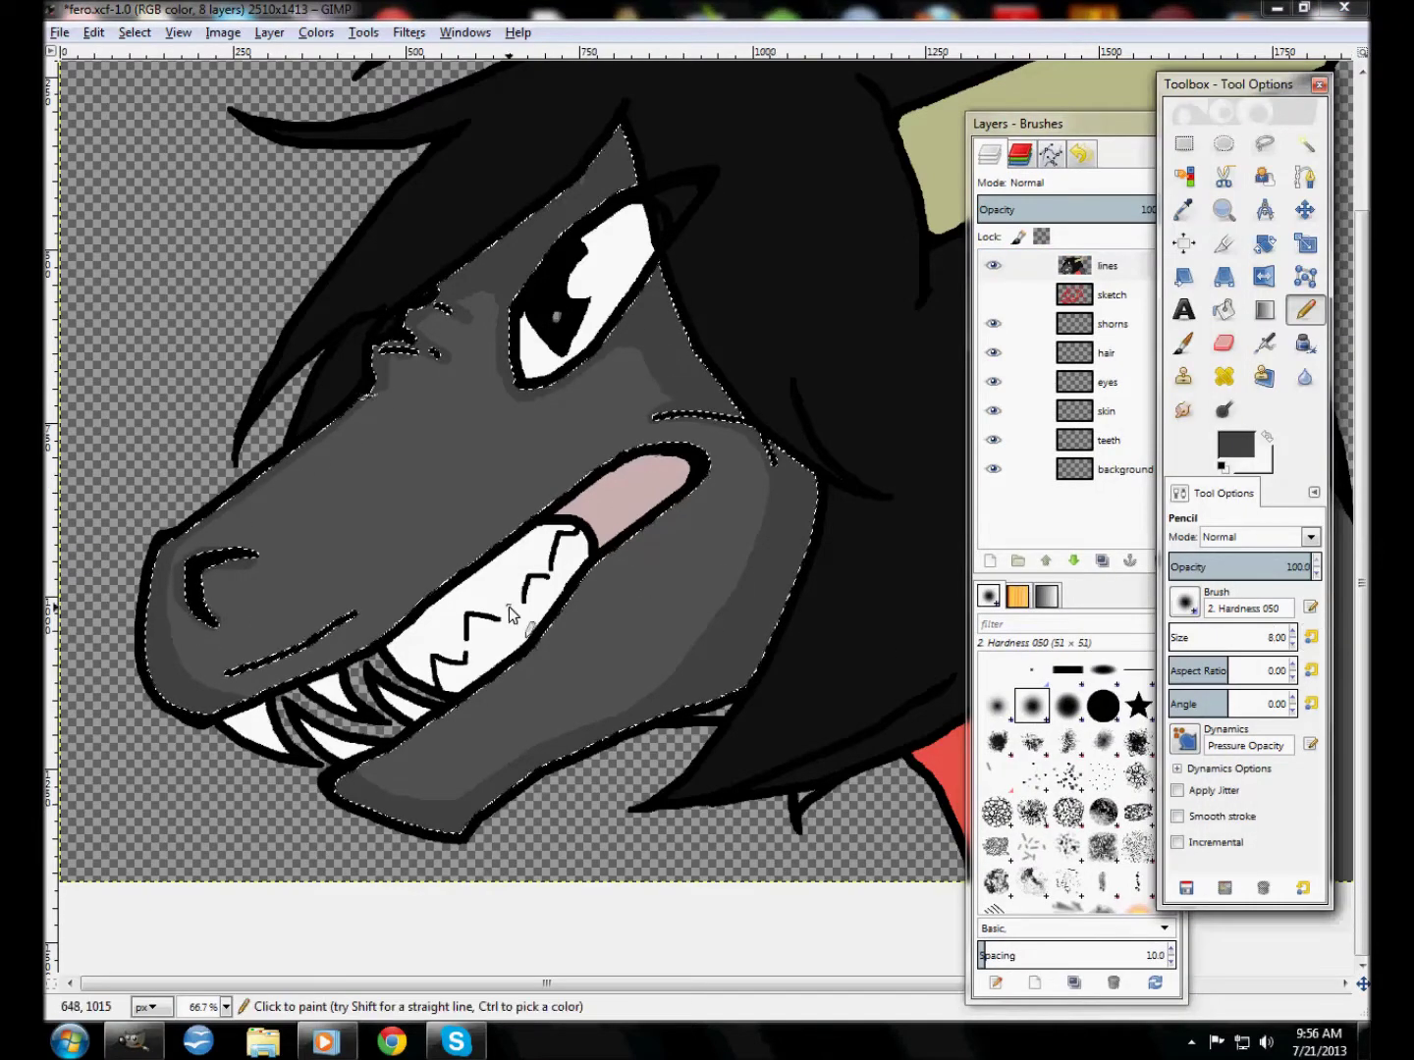
left_click(217, 679)
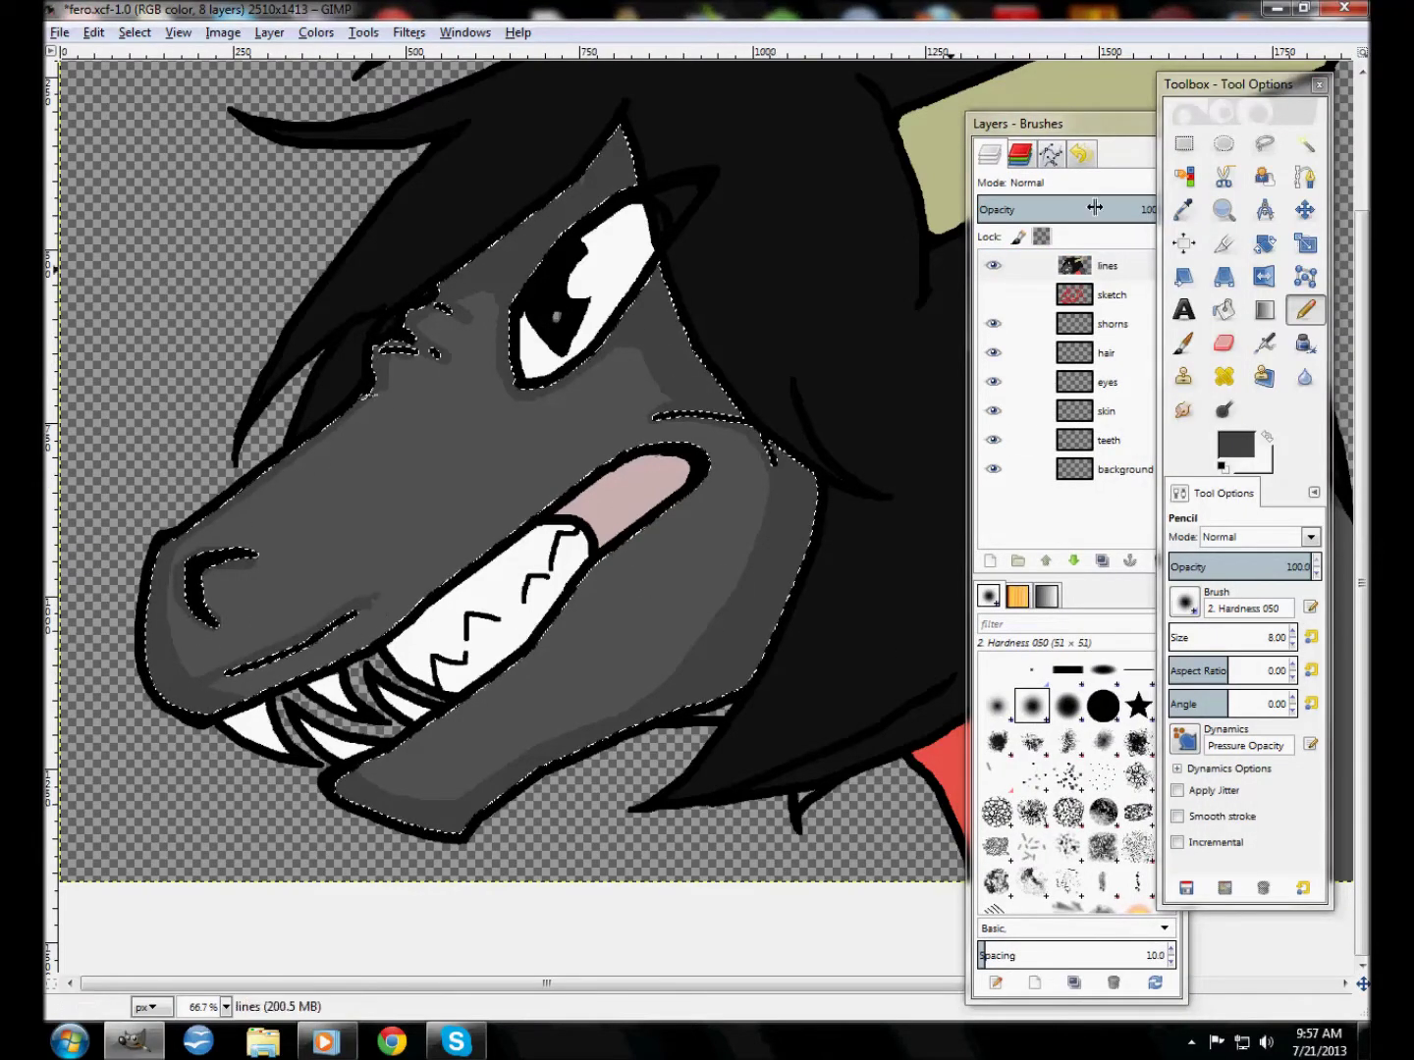
left_click(487, 494, "ctrl")
left_click_drag(394, 349, 439, 466)
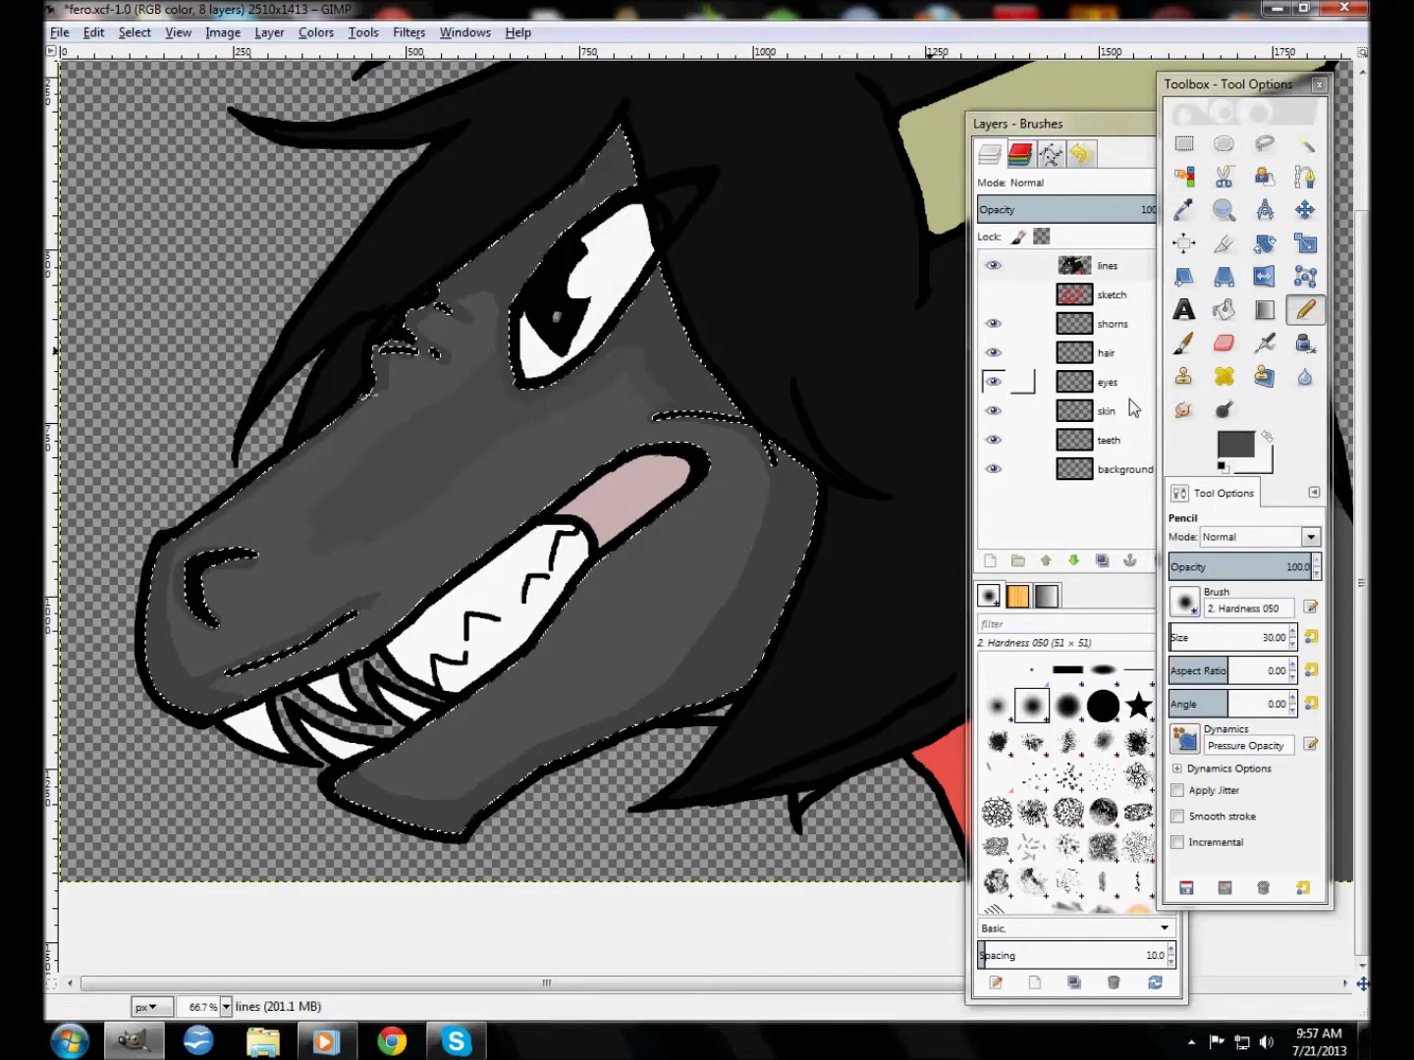
Try smudging the face shading, undo it, and zoom out
key("s")
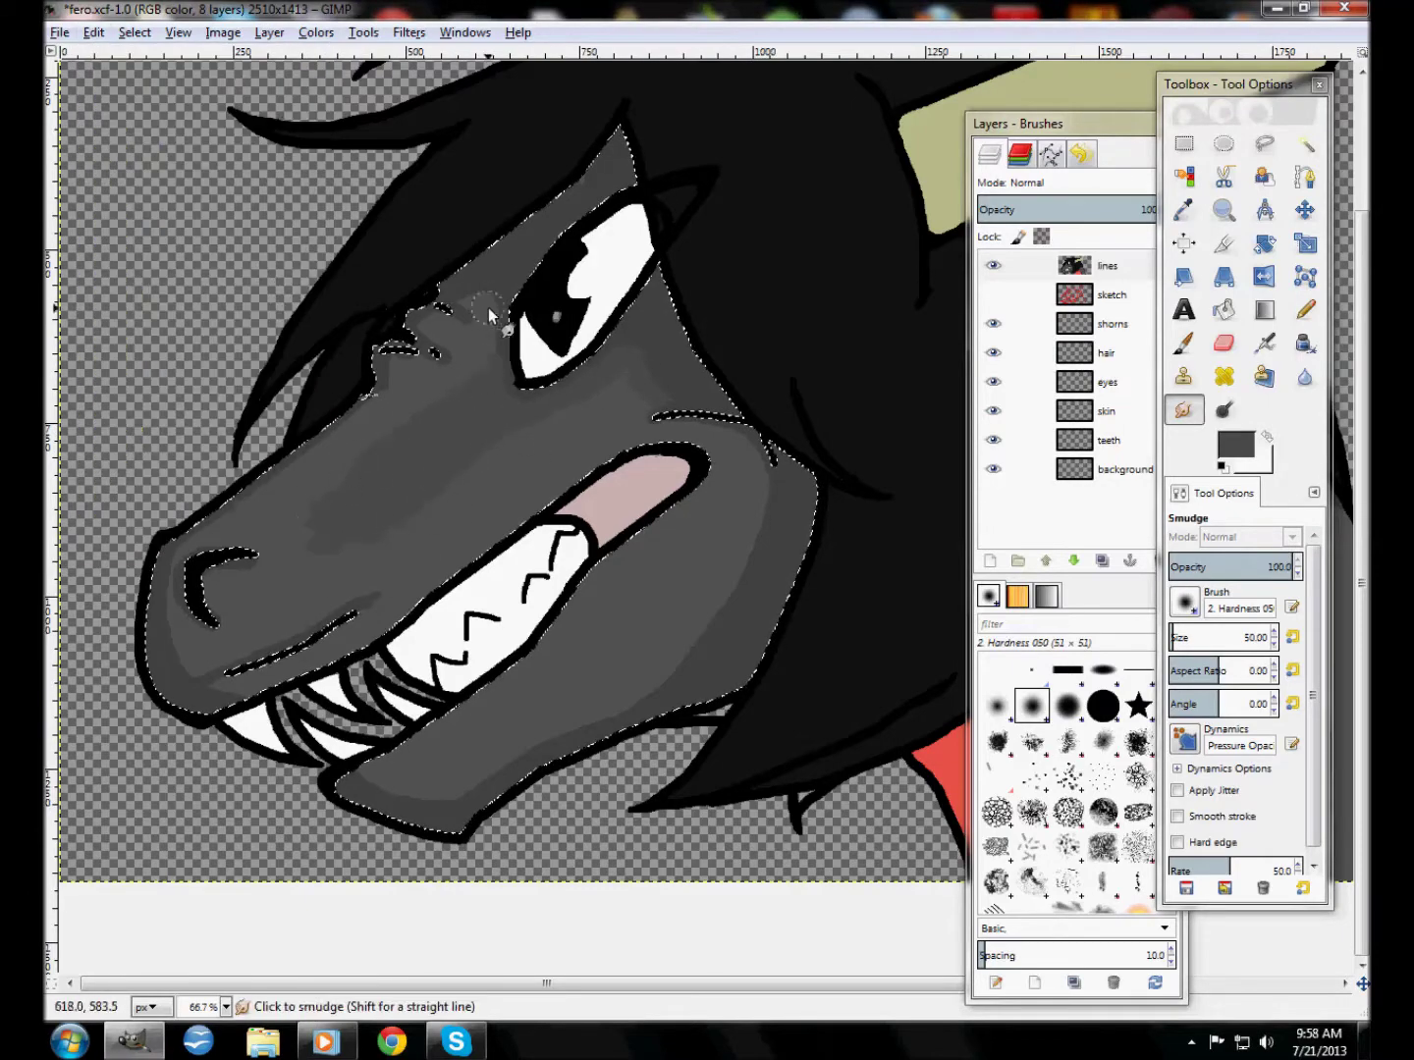
key("alt+e")
key("Escape")
key("n")
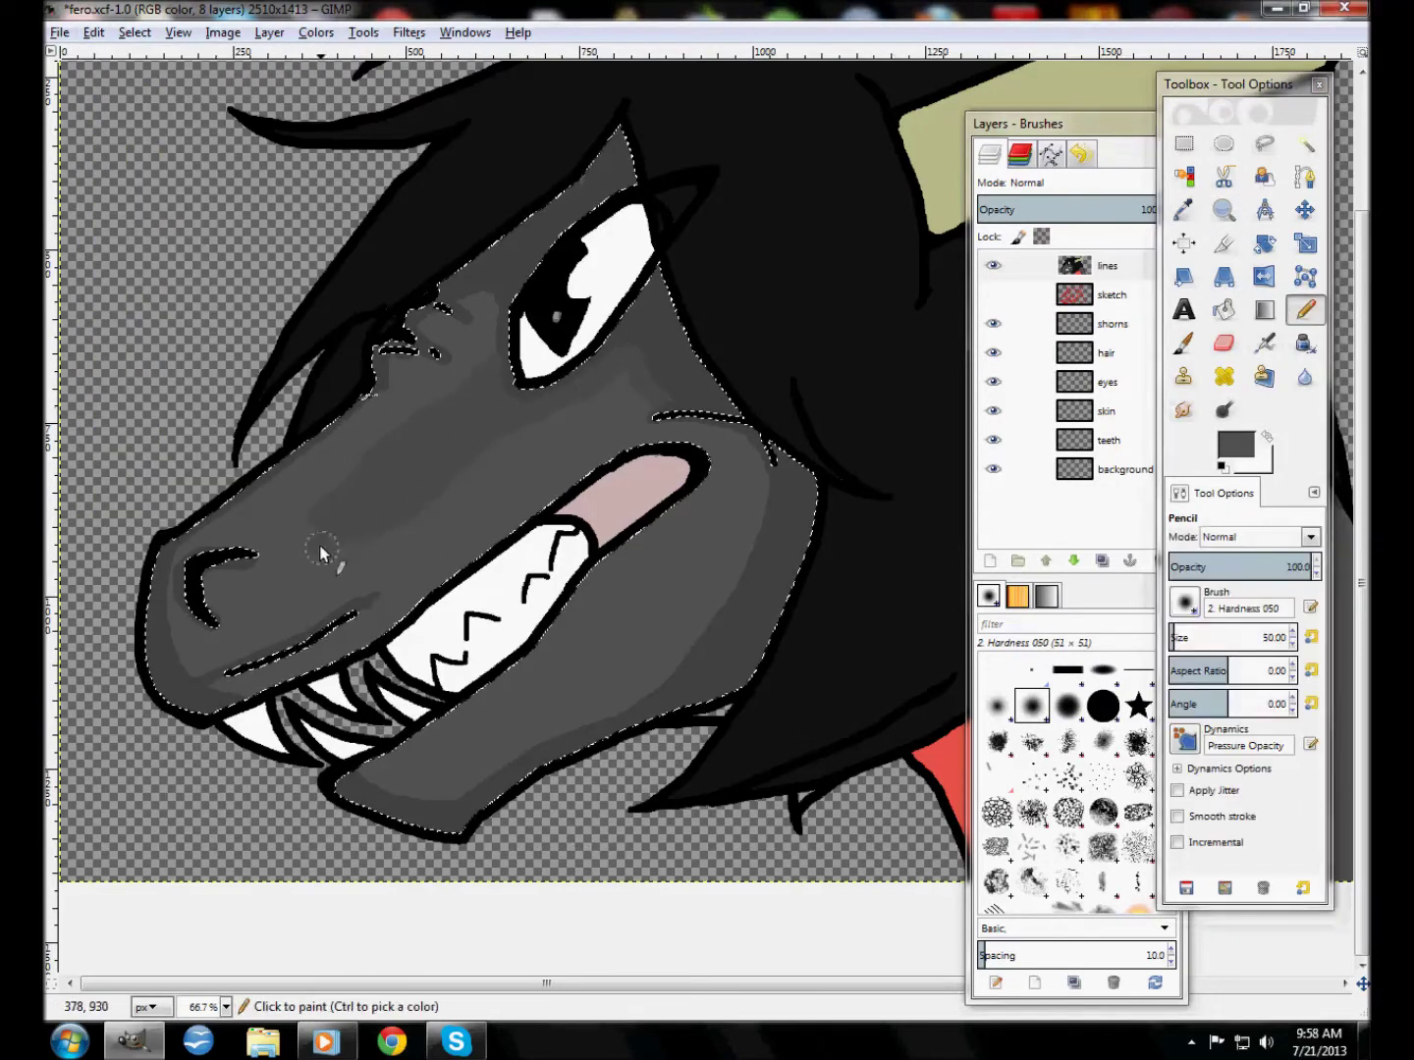
key("o")
key("n")
key("z")
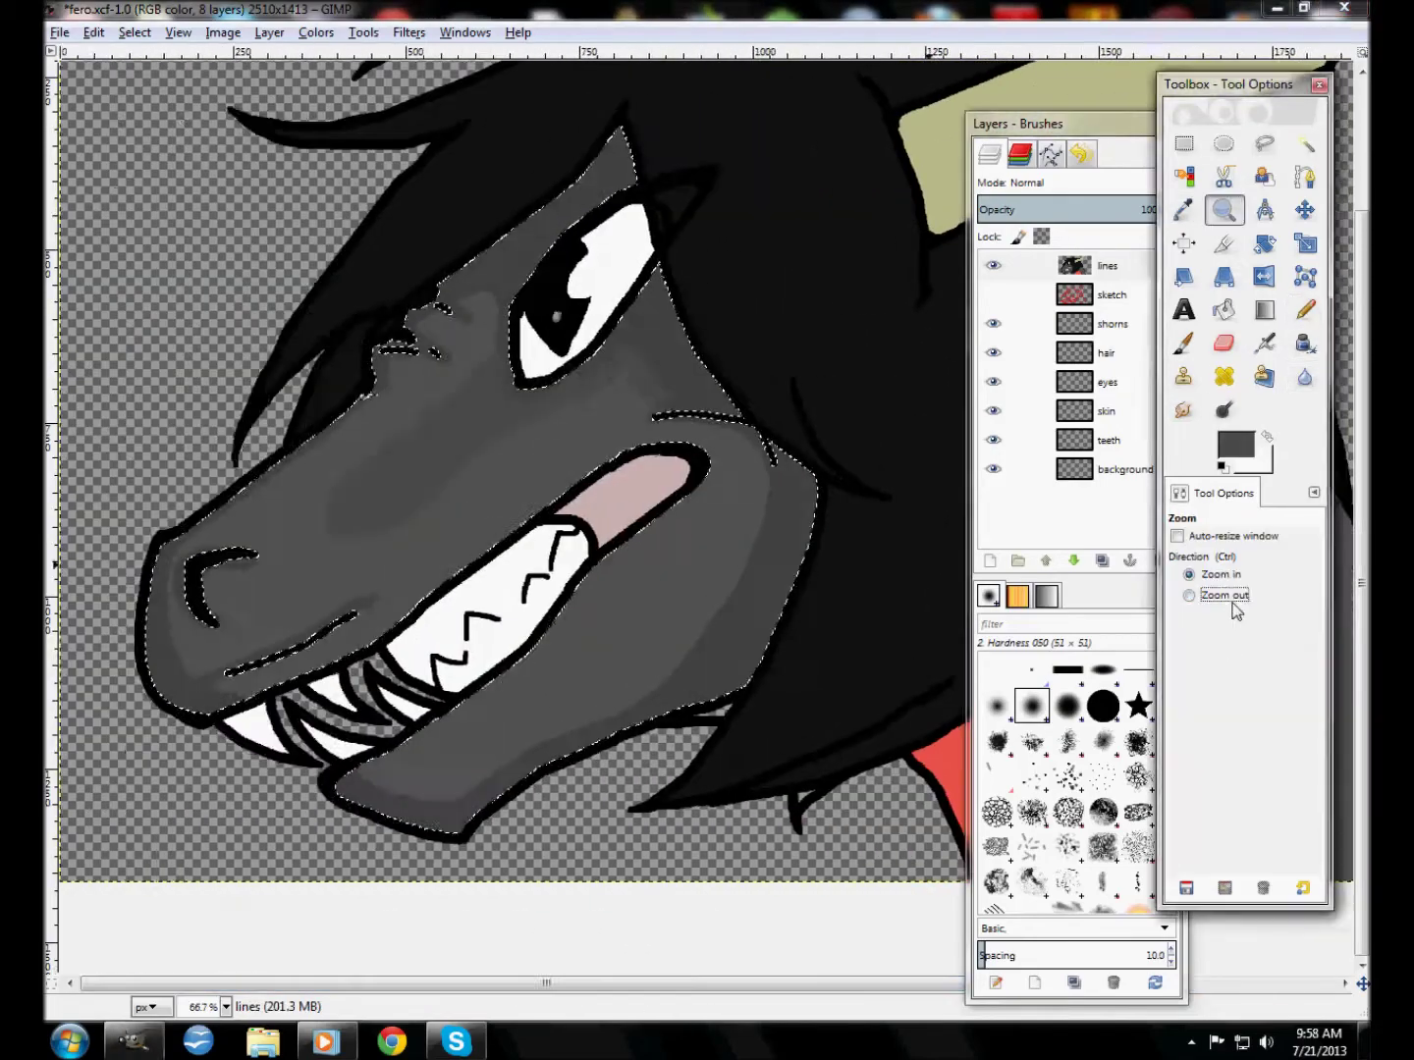
key("minus")
key("minus")
key("minus")
key("u")
Zoom in around the face and confirm the current paint colour
key("z")
left_click(568, 595)
key("u")
left_click(1235, 445)
key("Return")
key("n")
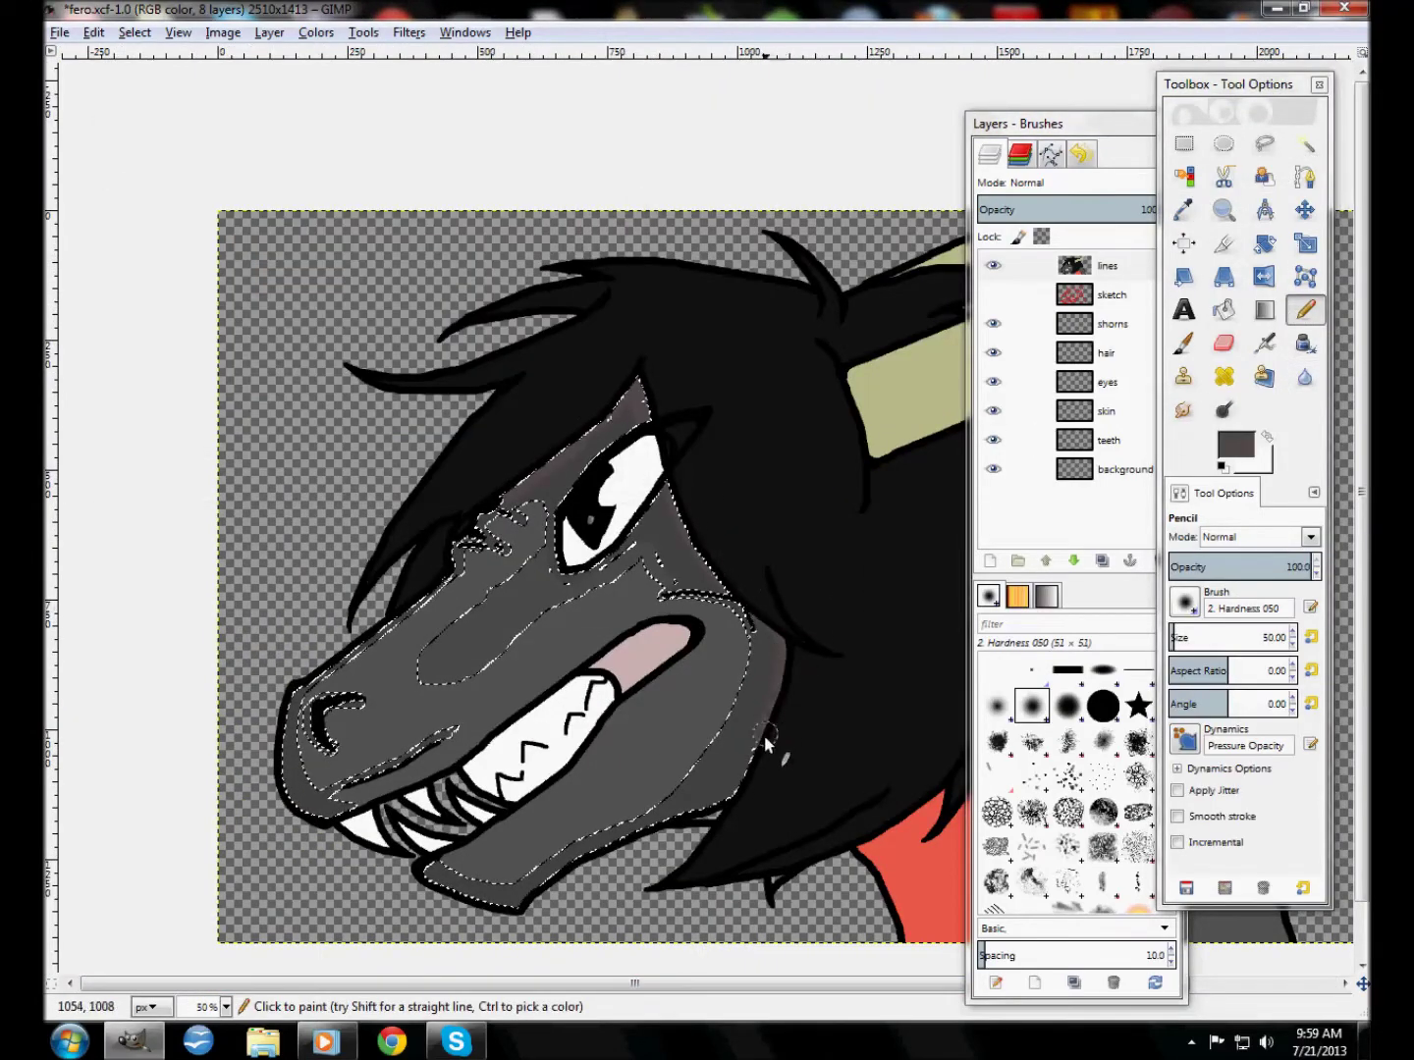
Paint a brownish mauve stroke along the shoulder edge and a light shoulder highlight
key("u")
scroll(549, 967, "right", 3)
left_click(810, 905)
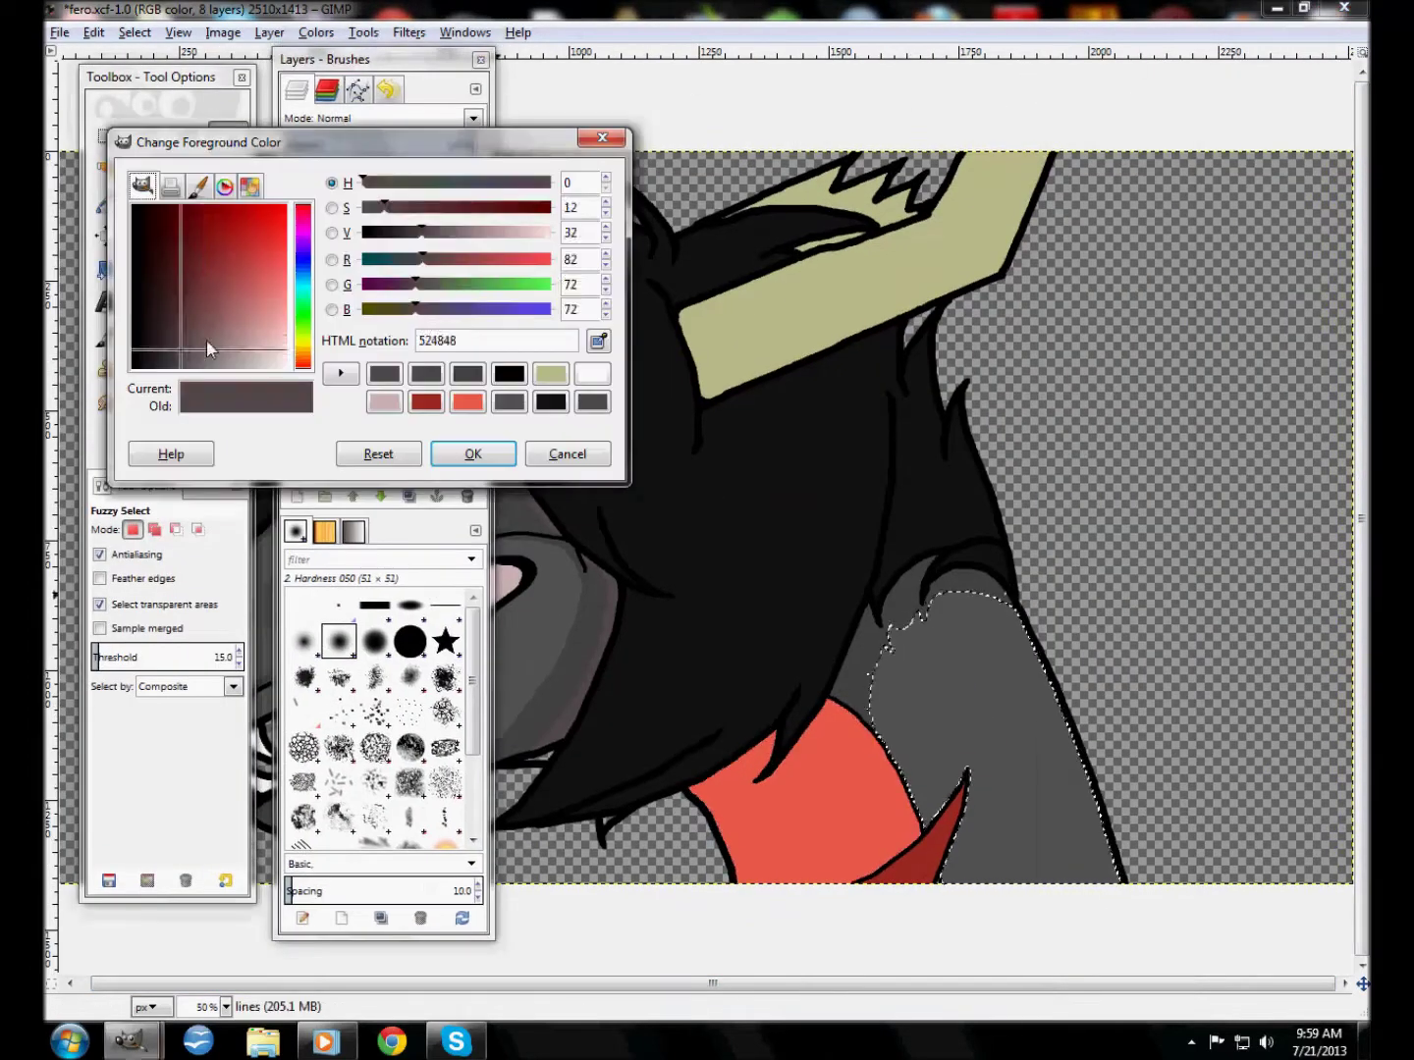
left_click(213, 336)
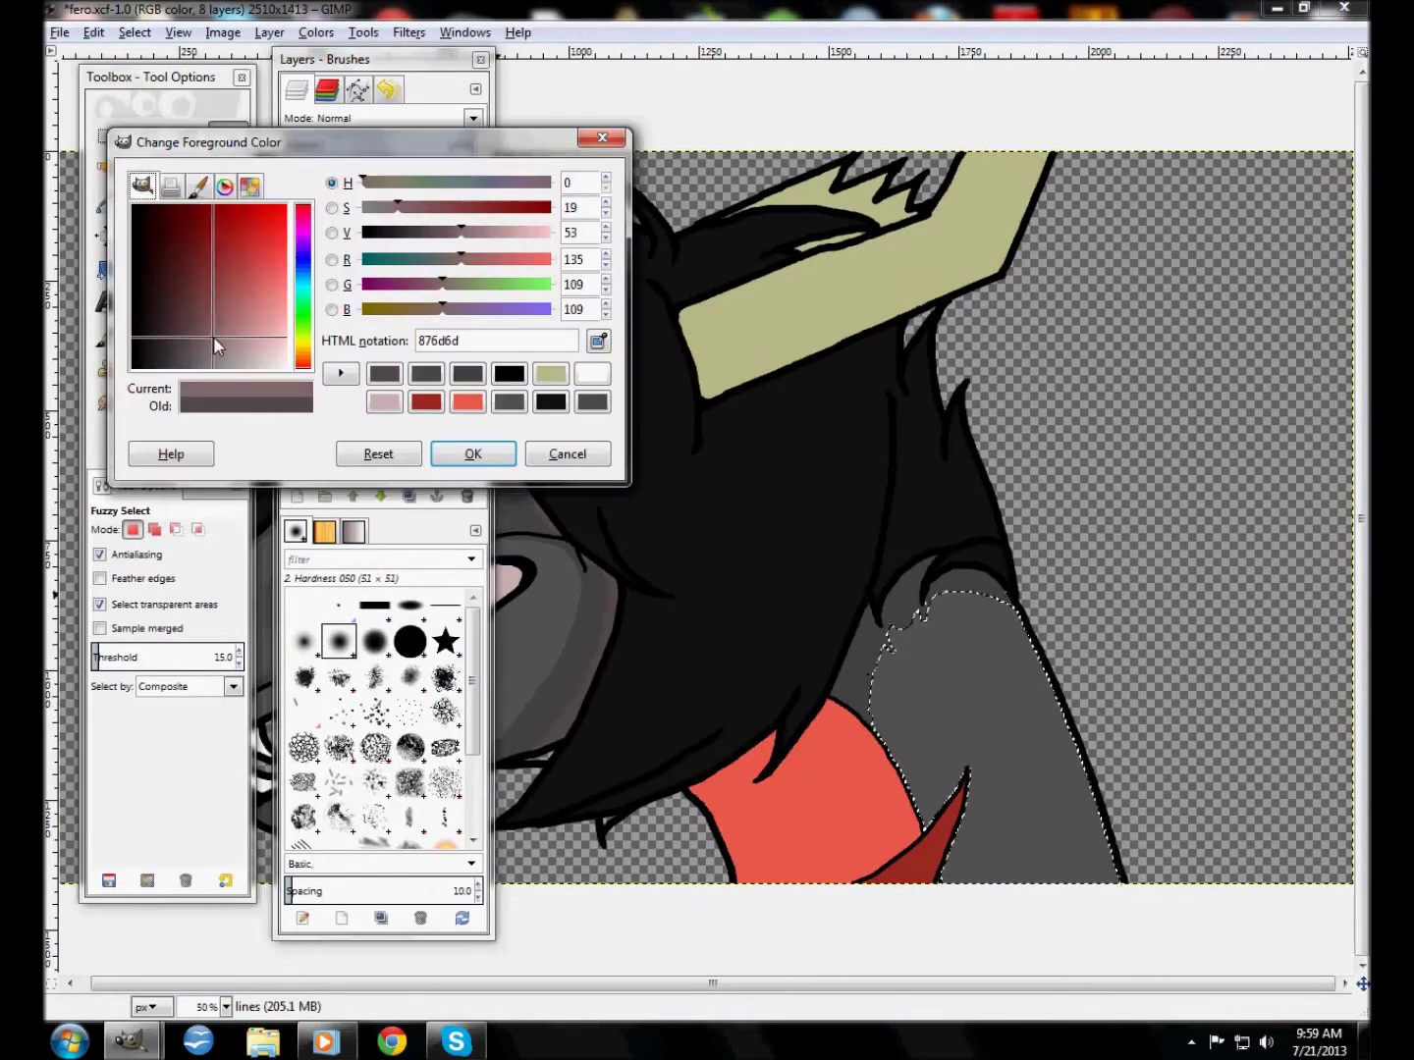
key("Return")
key("n")
left_click_drag(1012, 609, 1088, 775)
key("u")
left_click(982, 736)
key("n")
left_click_drag(967, 630, 997, 692)
Add brighter red streaks to the collar with a size-10 pencil
left_click(815, 775, "ctrl")
key("u")
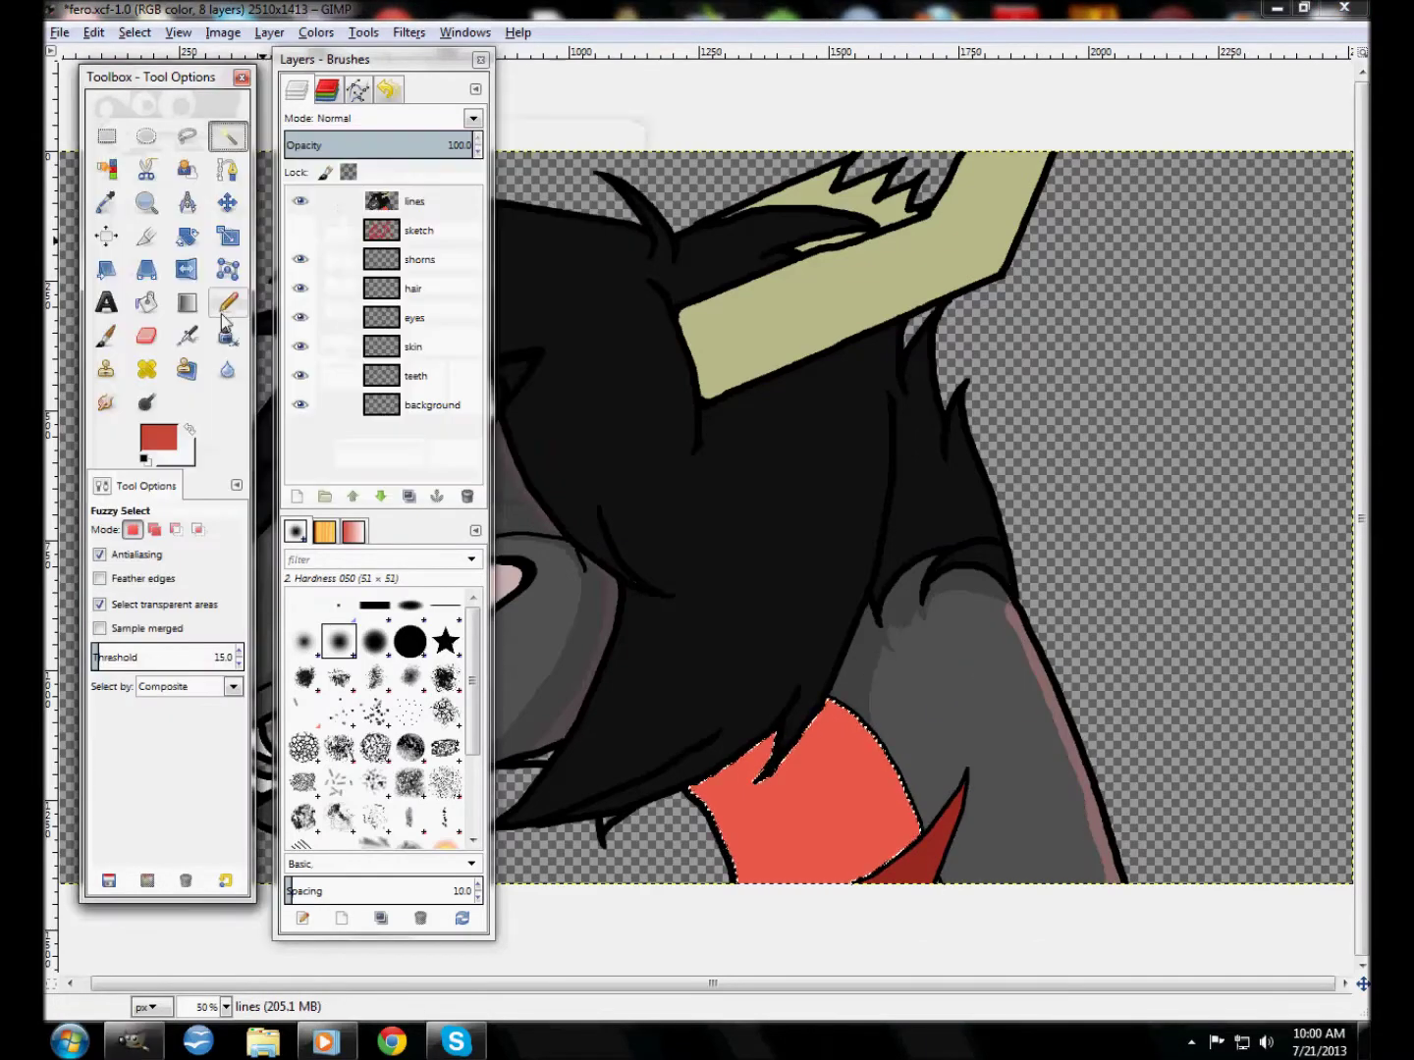
key("n")
left_click_drag(887, 775, 836, 861)
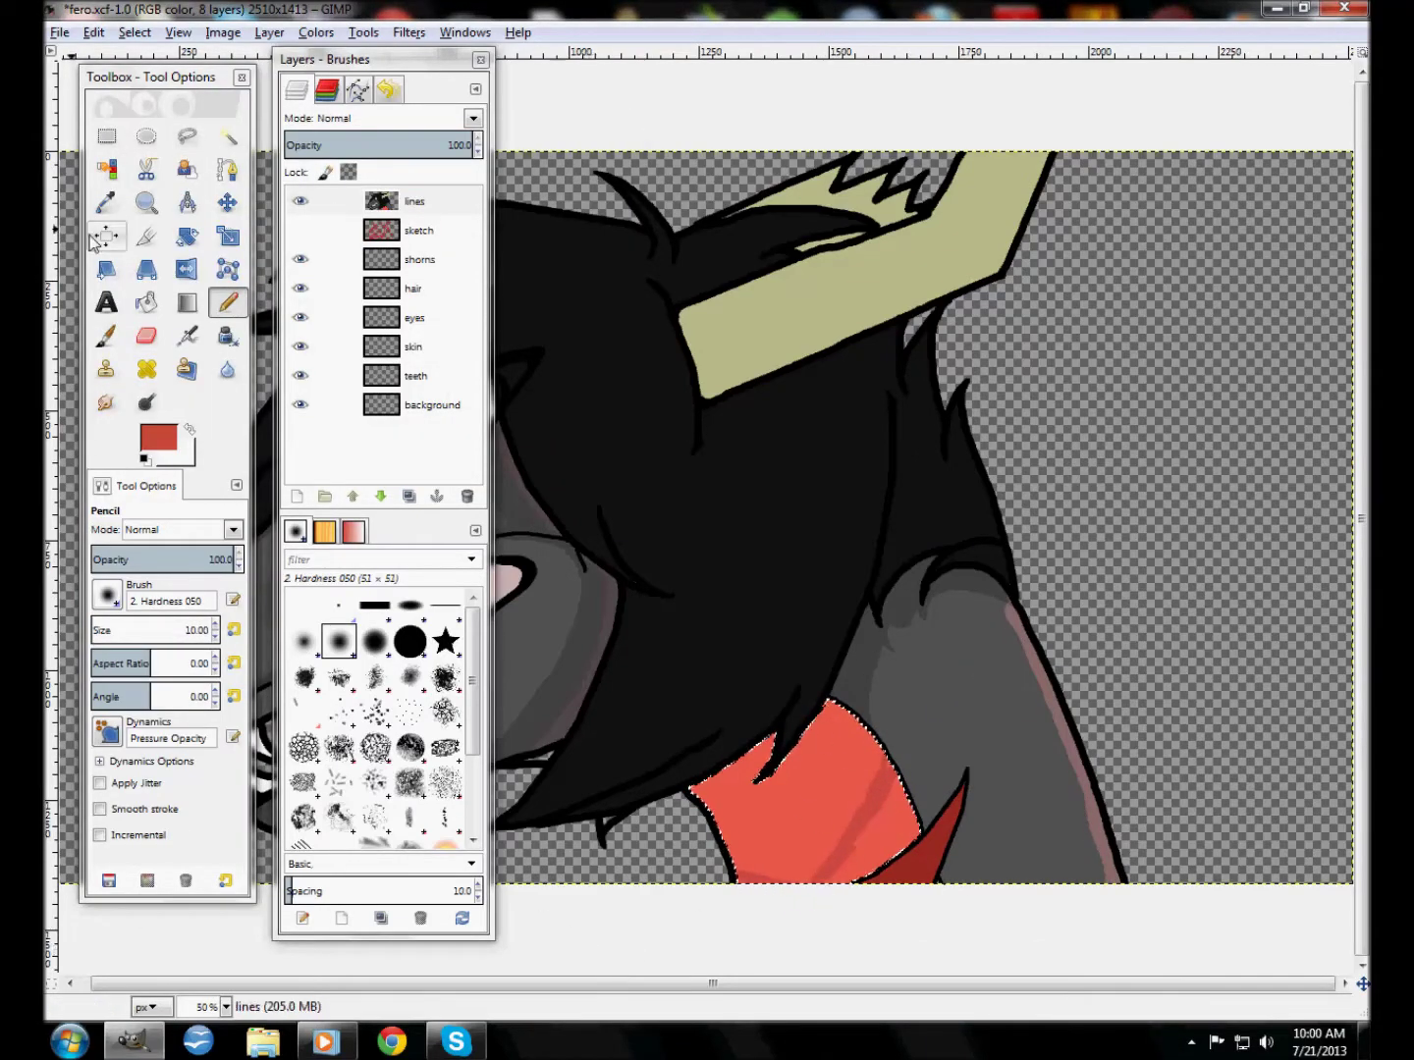
left_click(158, 438)
key("Return")
left_click_drag(832, 717, 754, 783)
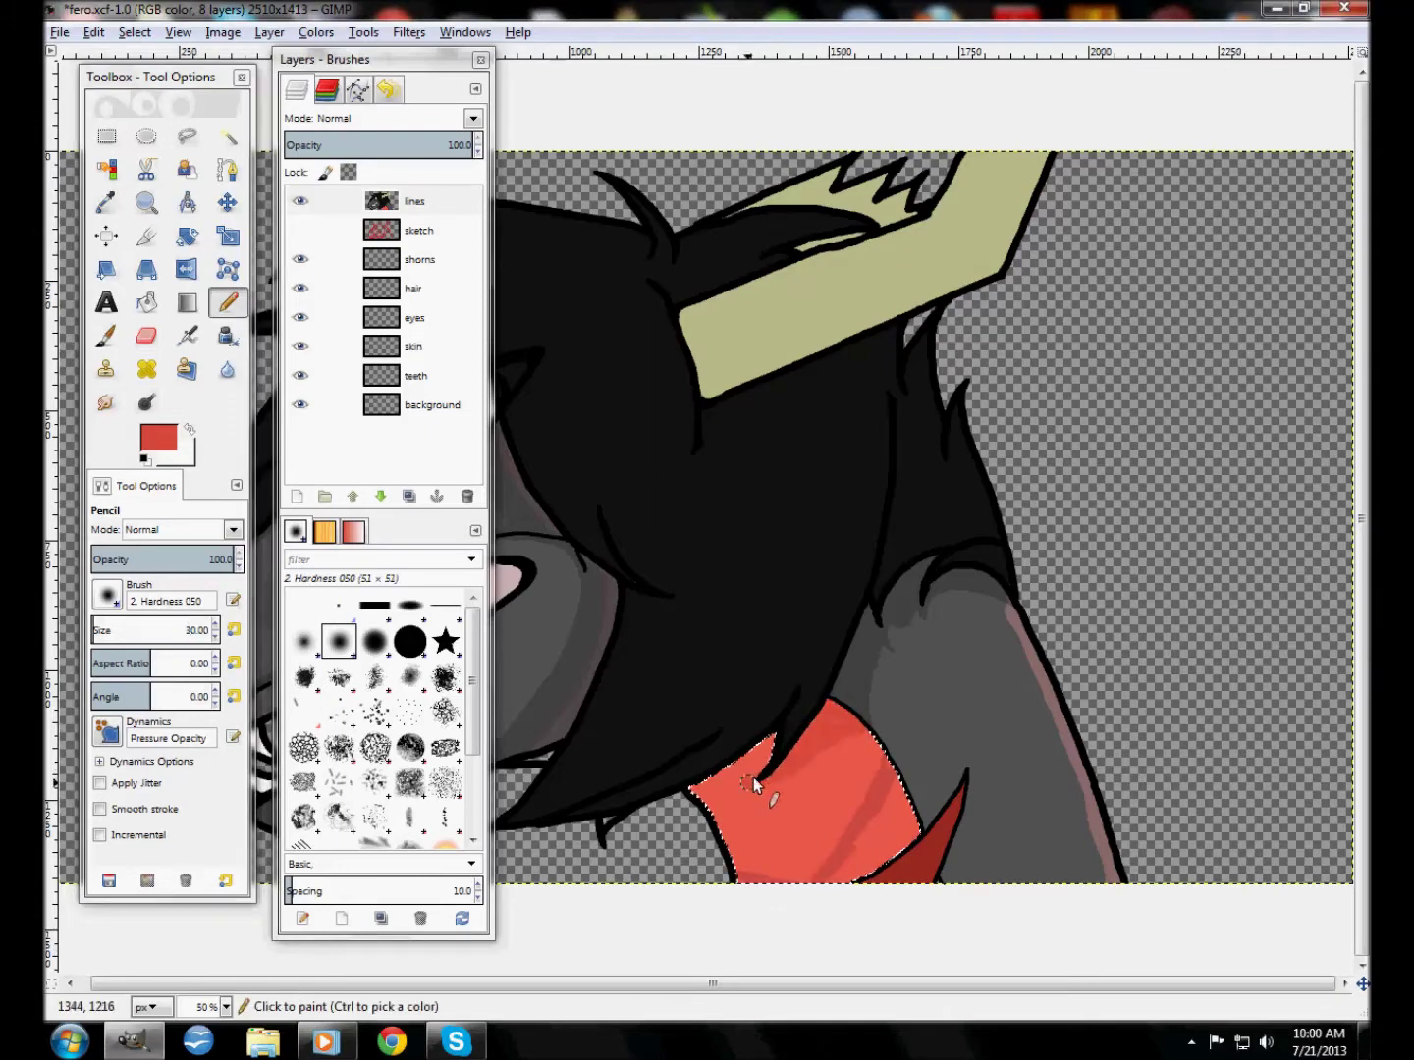
left_click(868, 762, "ctrl")
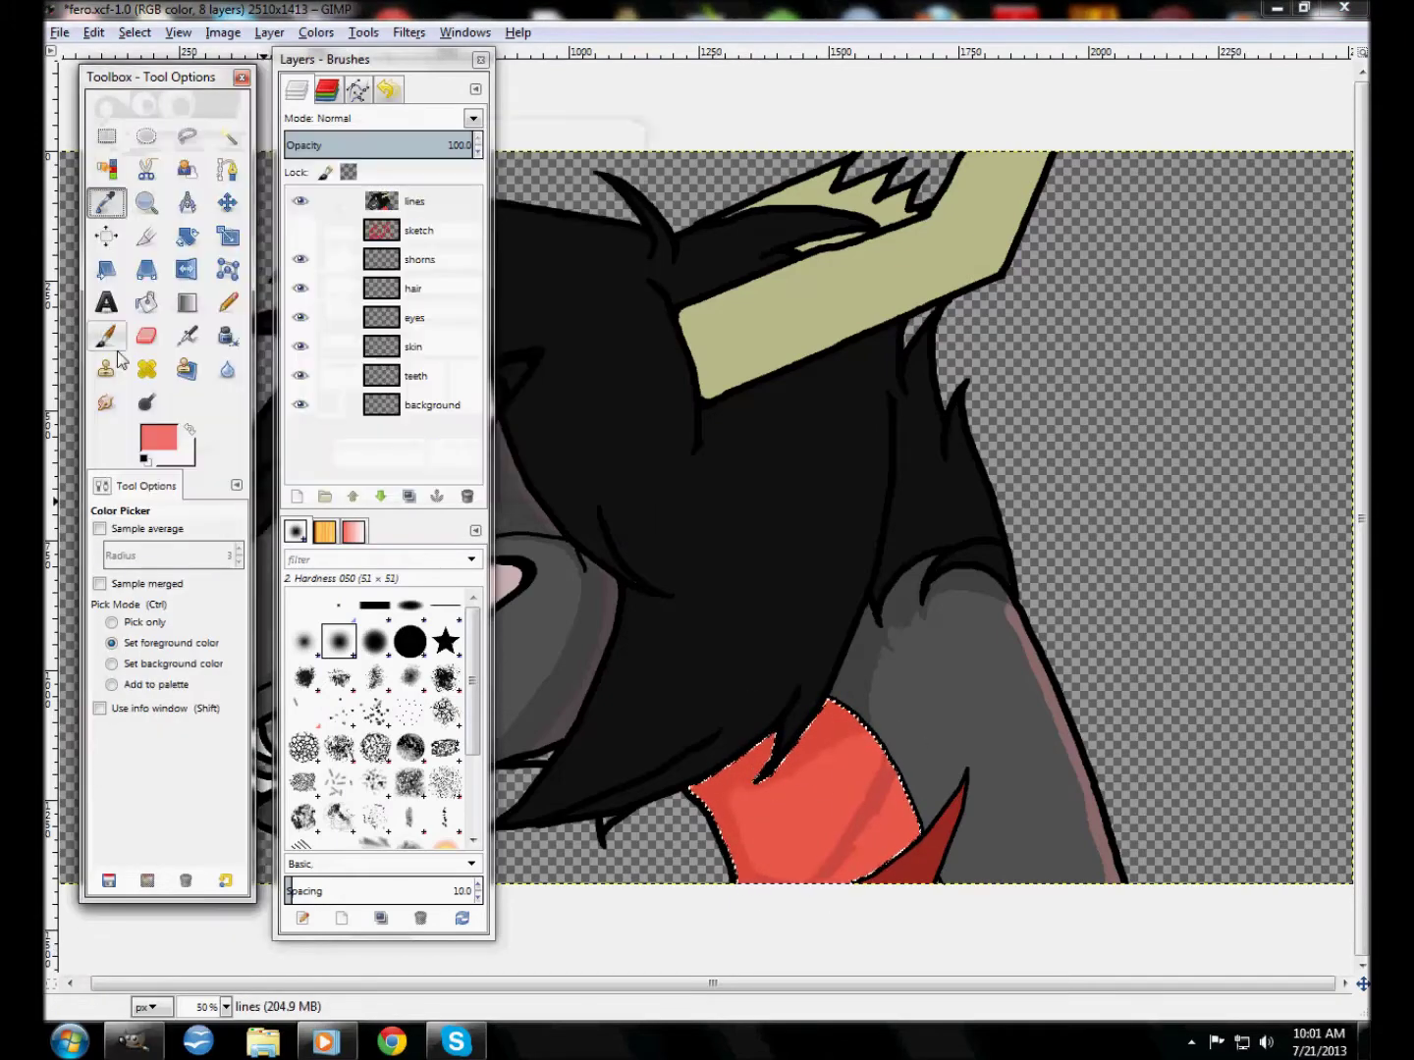
Move the panels aside, clear the collar selection, and select the face skin
mouse_move(323, 59)
left_mouse_down()
mouse_move(399, 134)
mouse_move(1192, 138)
left_mouse_up()
left_click(931, 830, "ctrl")
key("ctrl+shift+a")
left_click_drag(162, 76, 849, 215)
key("u")
left_click(486, 538)
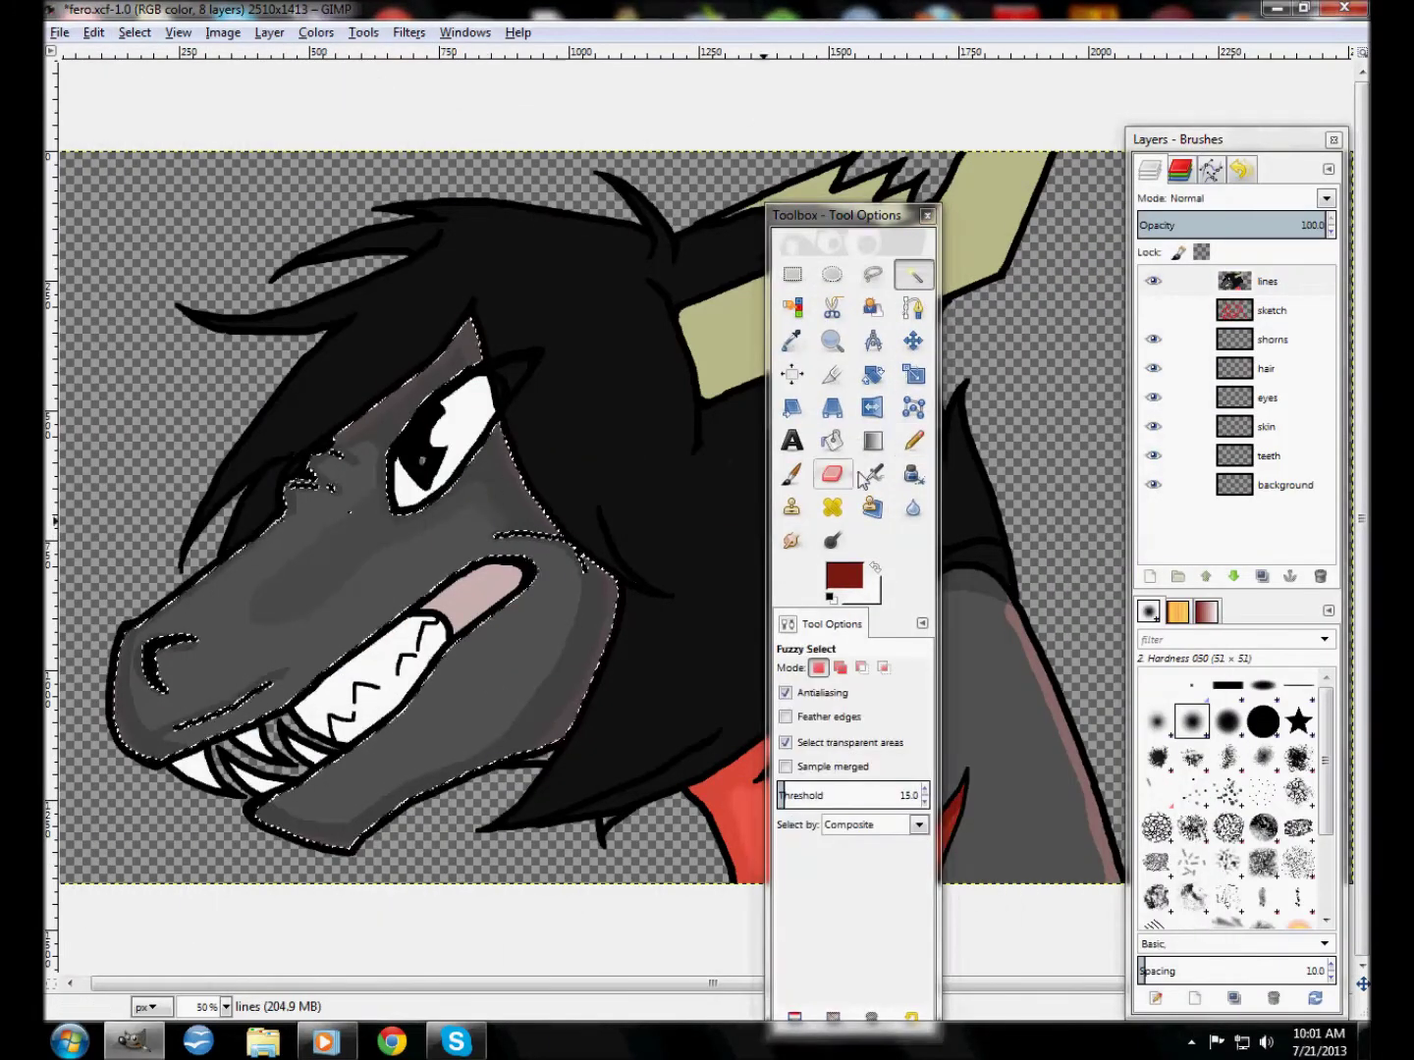
Pencil dark grey shading on the forehead near the eye and on the neck
key("n")
left_click(339, 445, "ctrl")
left_click_drag(432, 375, 473, 354)
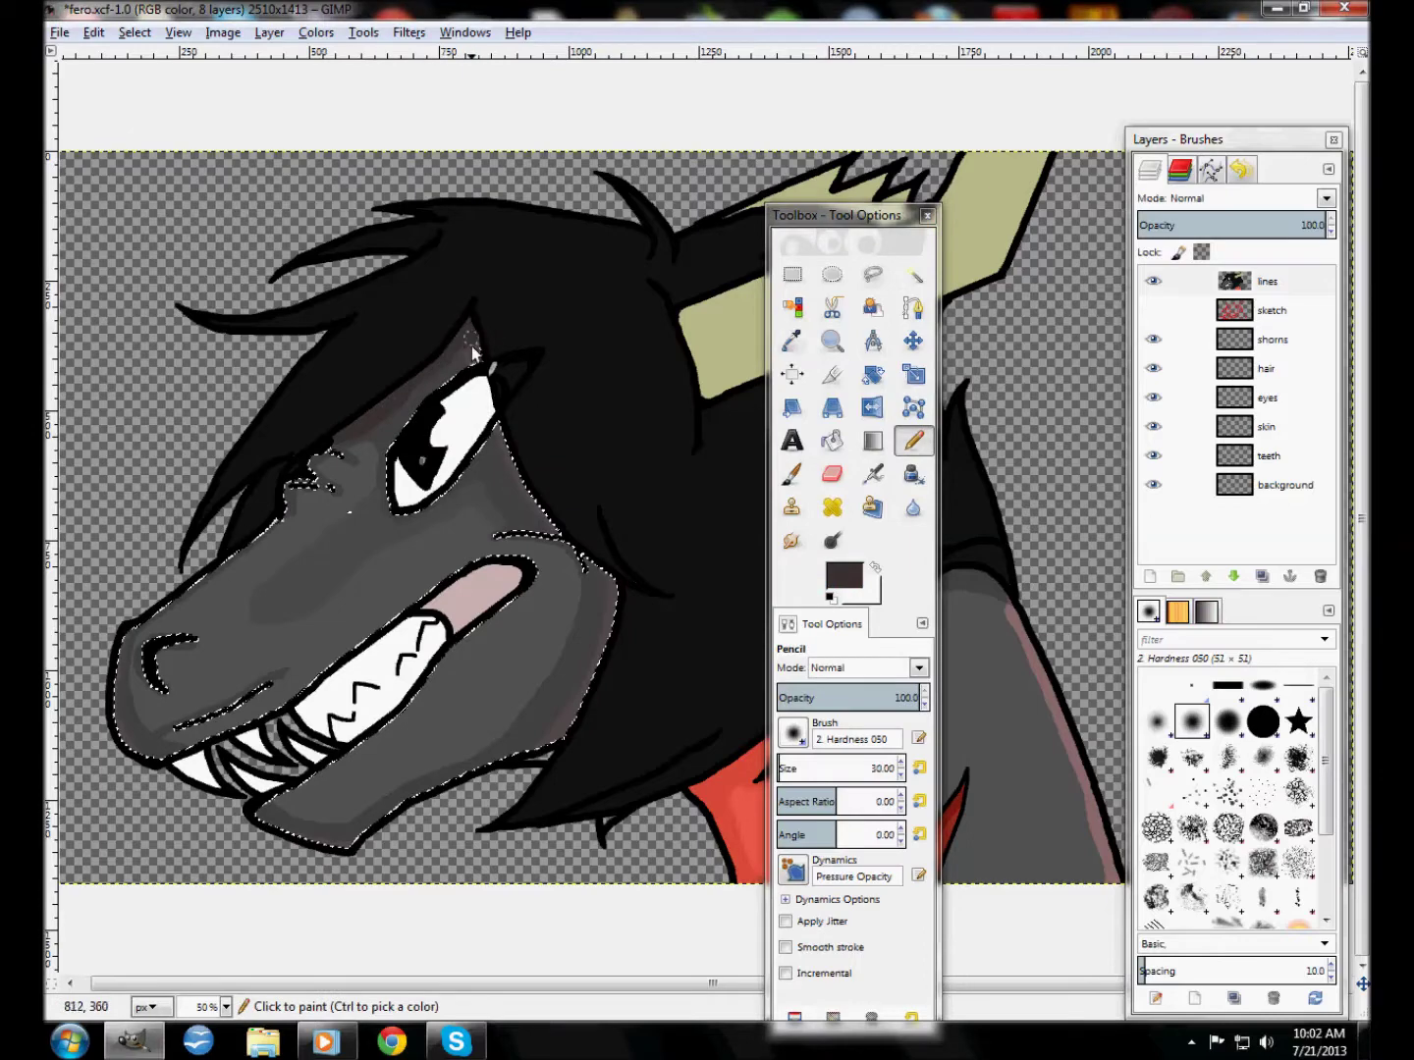
left_click_drag(843, 215, 160, 127)
key("u")
left_click(920, 582)
key("n")
left_click_drag(422, 984, 411, 985)
Sample the horn's khaki colour
key("o")
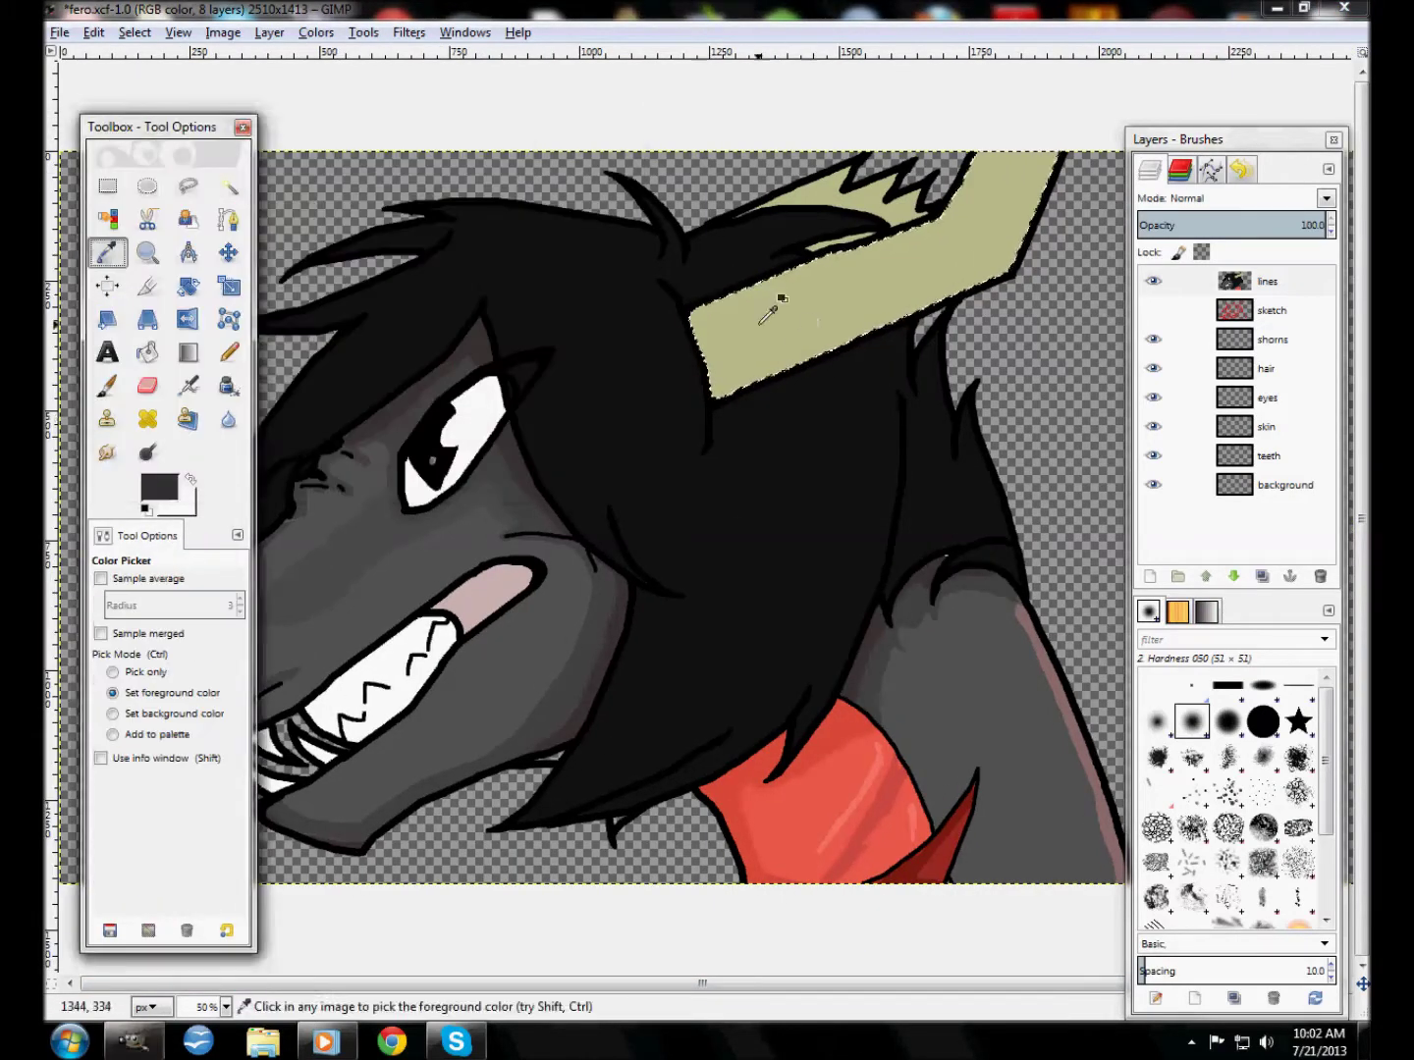
left_click(884, 295)
left_click(159, 486)
left_click(467, 450)
left_click(950, 203)
key("n")
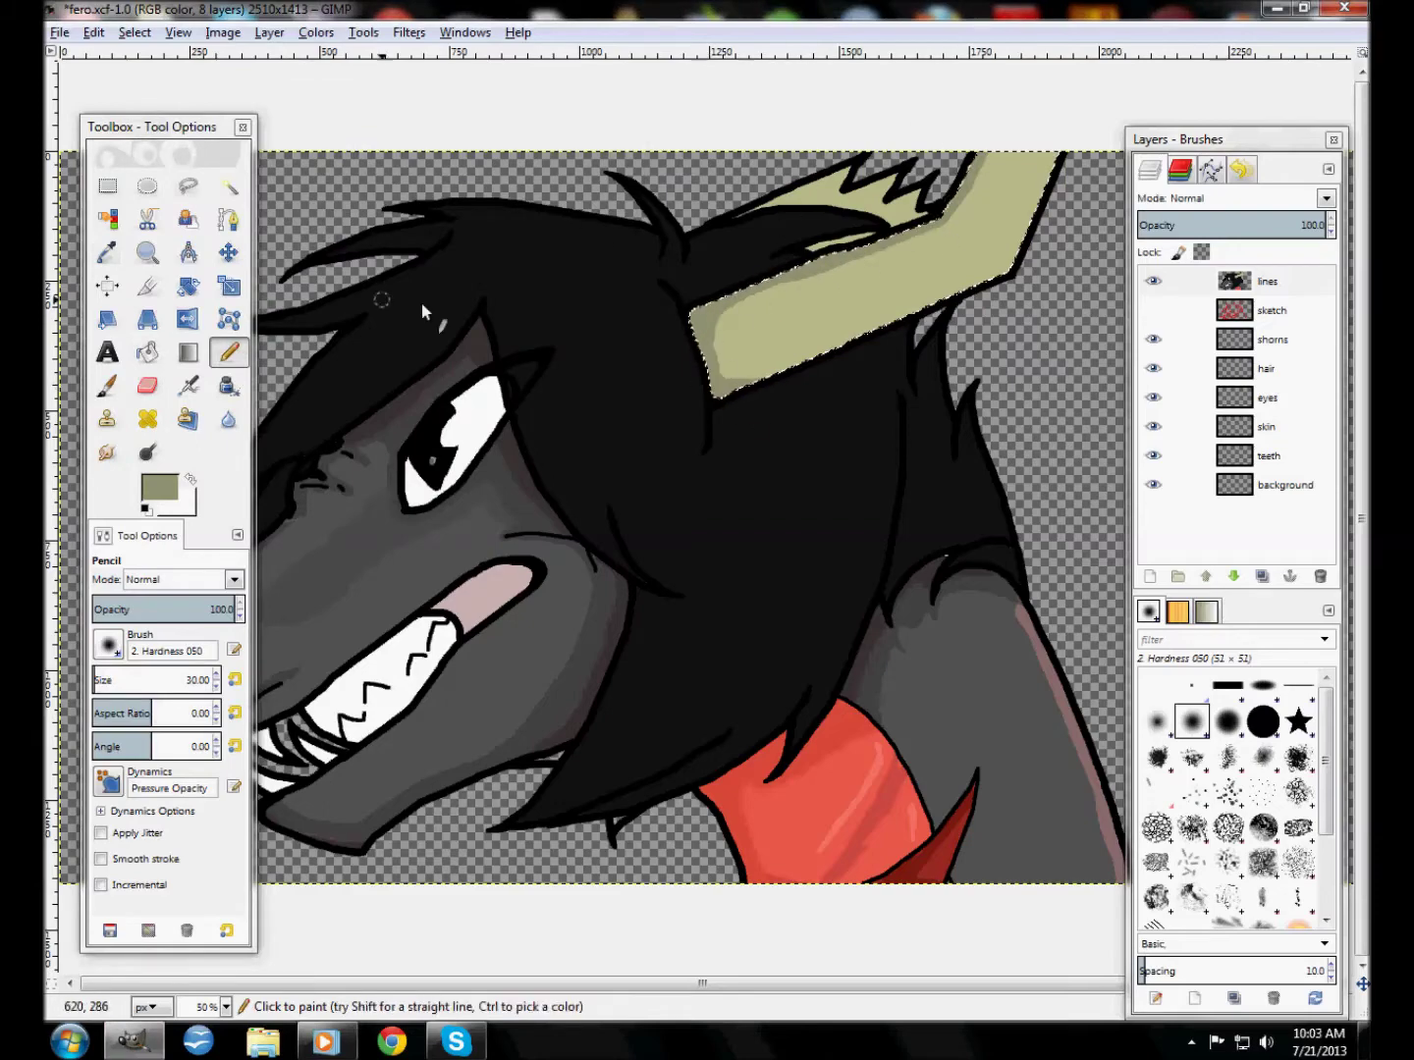
Adjust the khaki to a less saturated tan and pencil it onto the horn
key("o")
left_click(160, 486)
left_click(473, 454)
key("n")
left_click(94, 31)
left_click(159, 486)
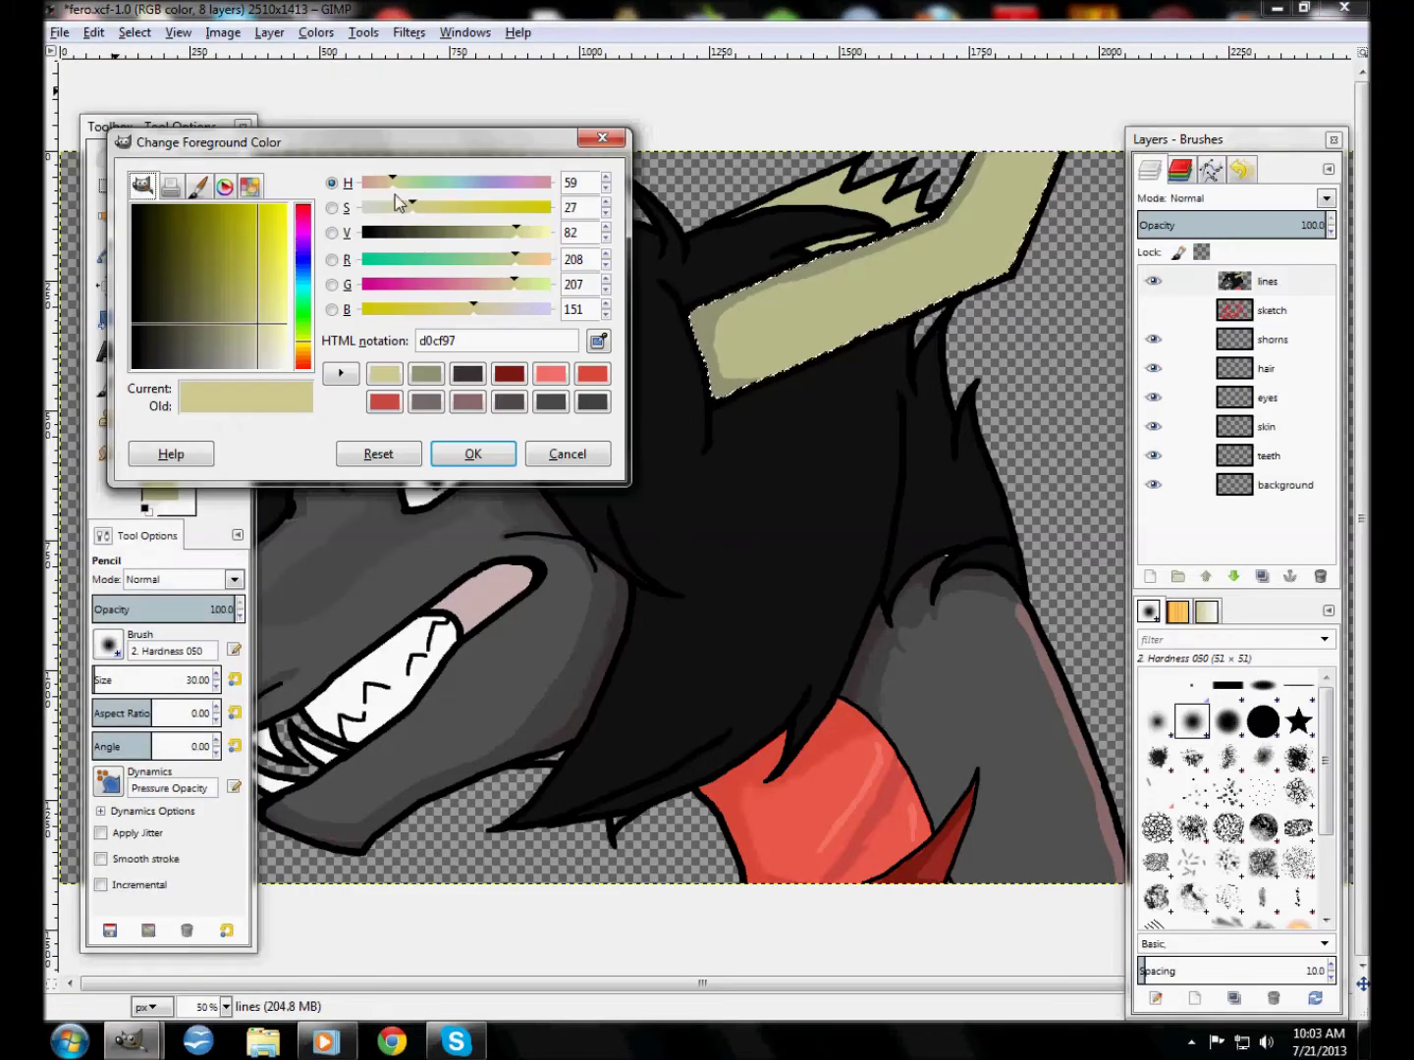
left_click(395, 207)
left_click(474, 453)
Select part of the horn and paint greyish green shading on it
key("u")
left_click(159, 486)
left_click(467, 453)
key("n")
key("u")
left_click(834, 238)
left_click(228, 351)
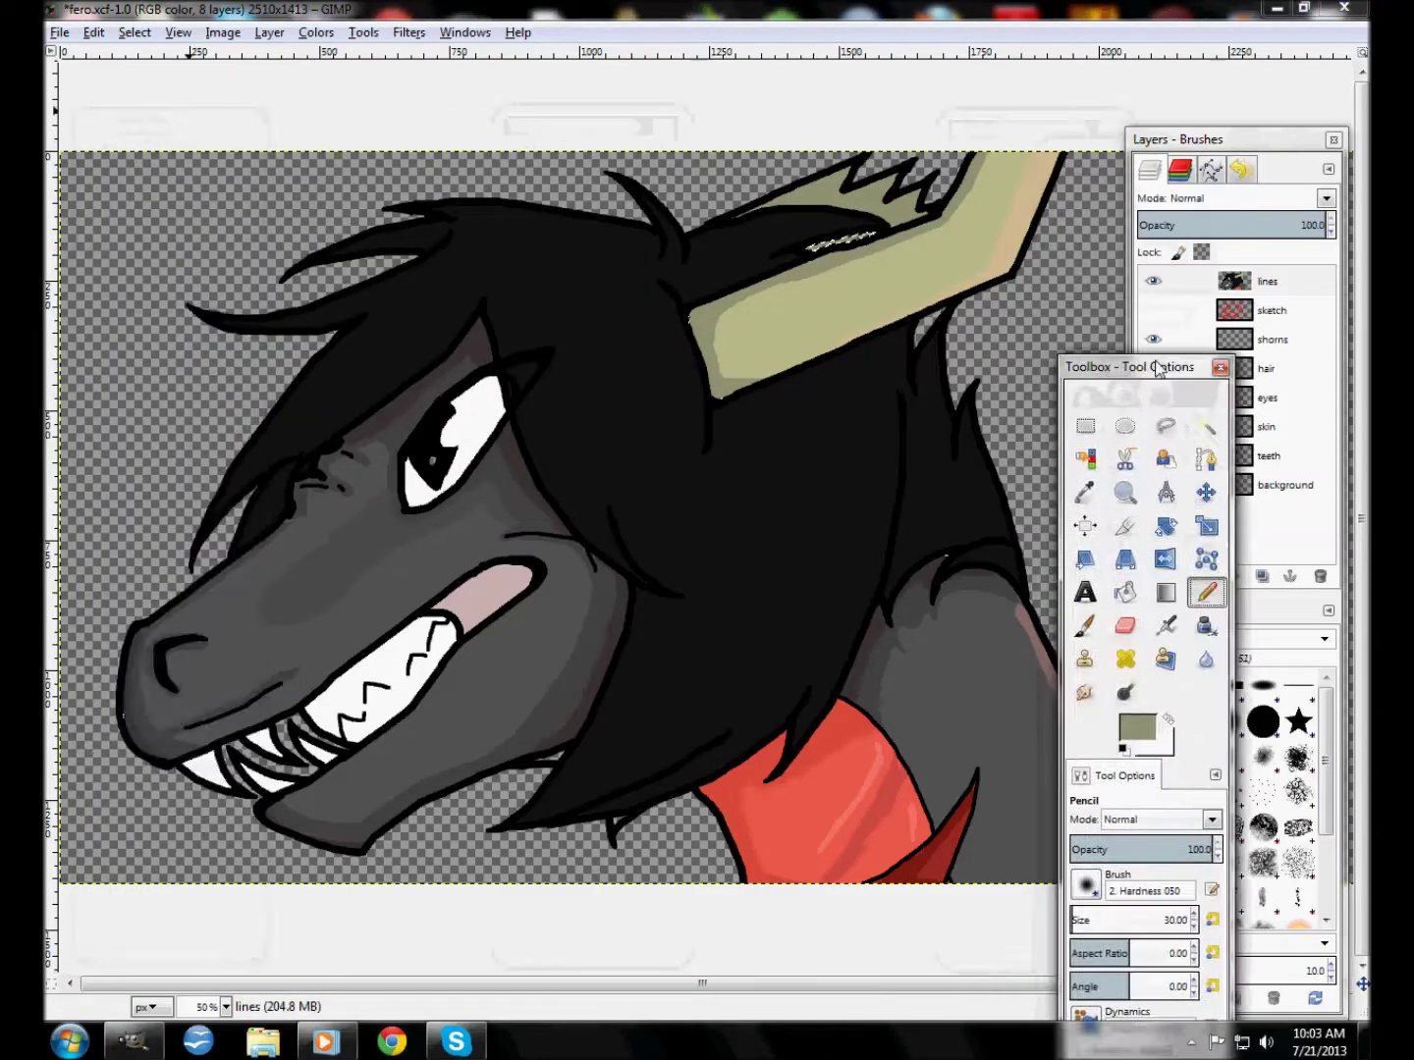
Select the hair region and pick black as the paint colour
key("u")
left_click(786, 443)
key("o")
left_click(764, 490)
left_click(136, 526)
left_click(473, 453)
key("n")
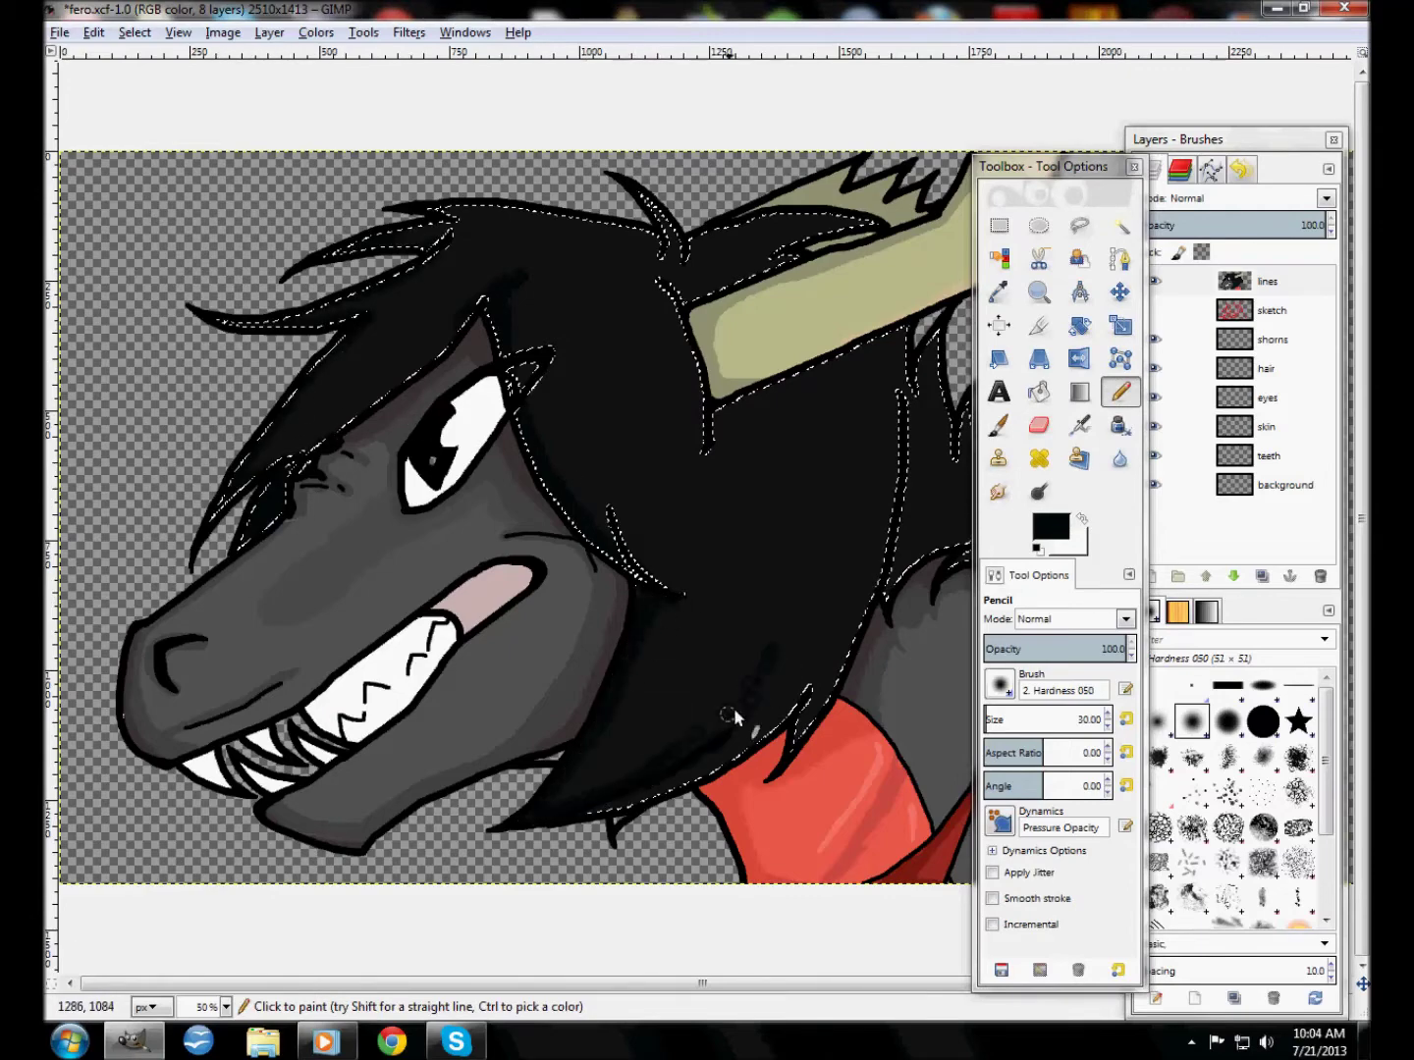
Paint over the grey gaps in the hair near the ear with black
left_click_drag(609, 532, 636, 569)
scroll(659, 203, "right", 1)
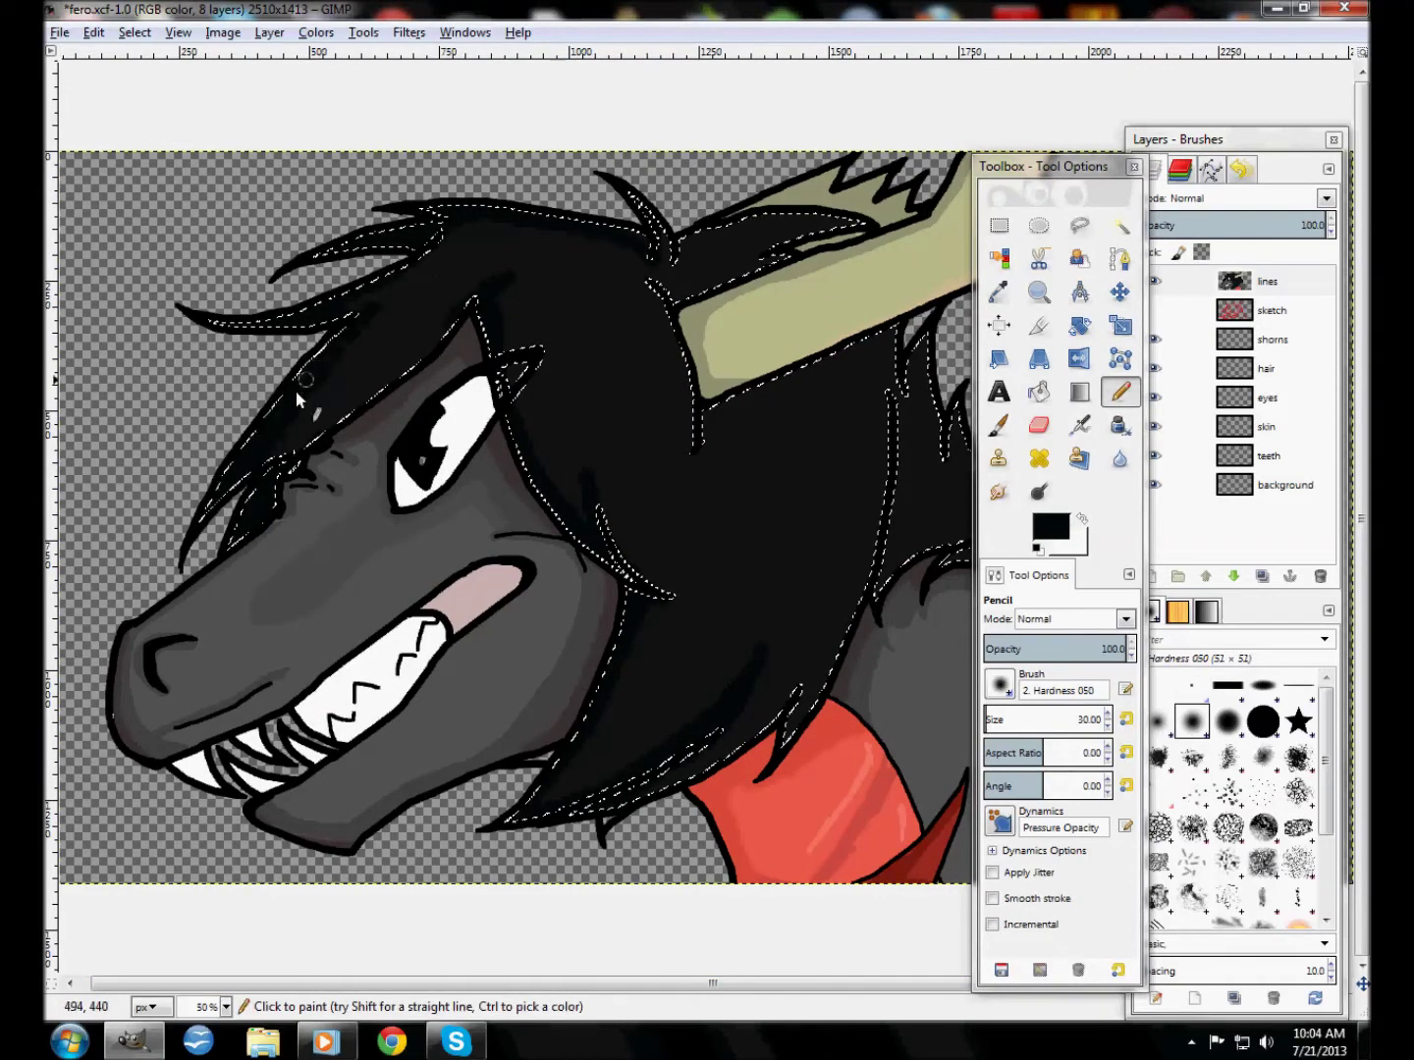
left_click_drag(581, 546, 697, 587)
left_click_drag(599, 421, 636, 503)
left_click_drag(1089, 719, 1020, 720)
Sample a dark red from the image for the hair edge
left_click(92, 32)
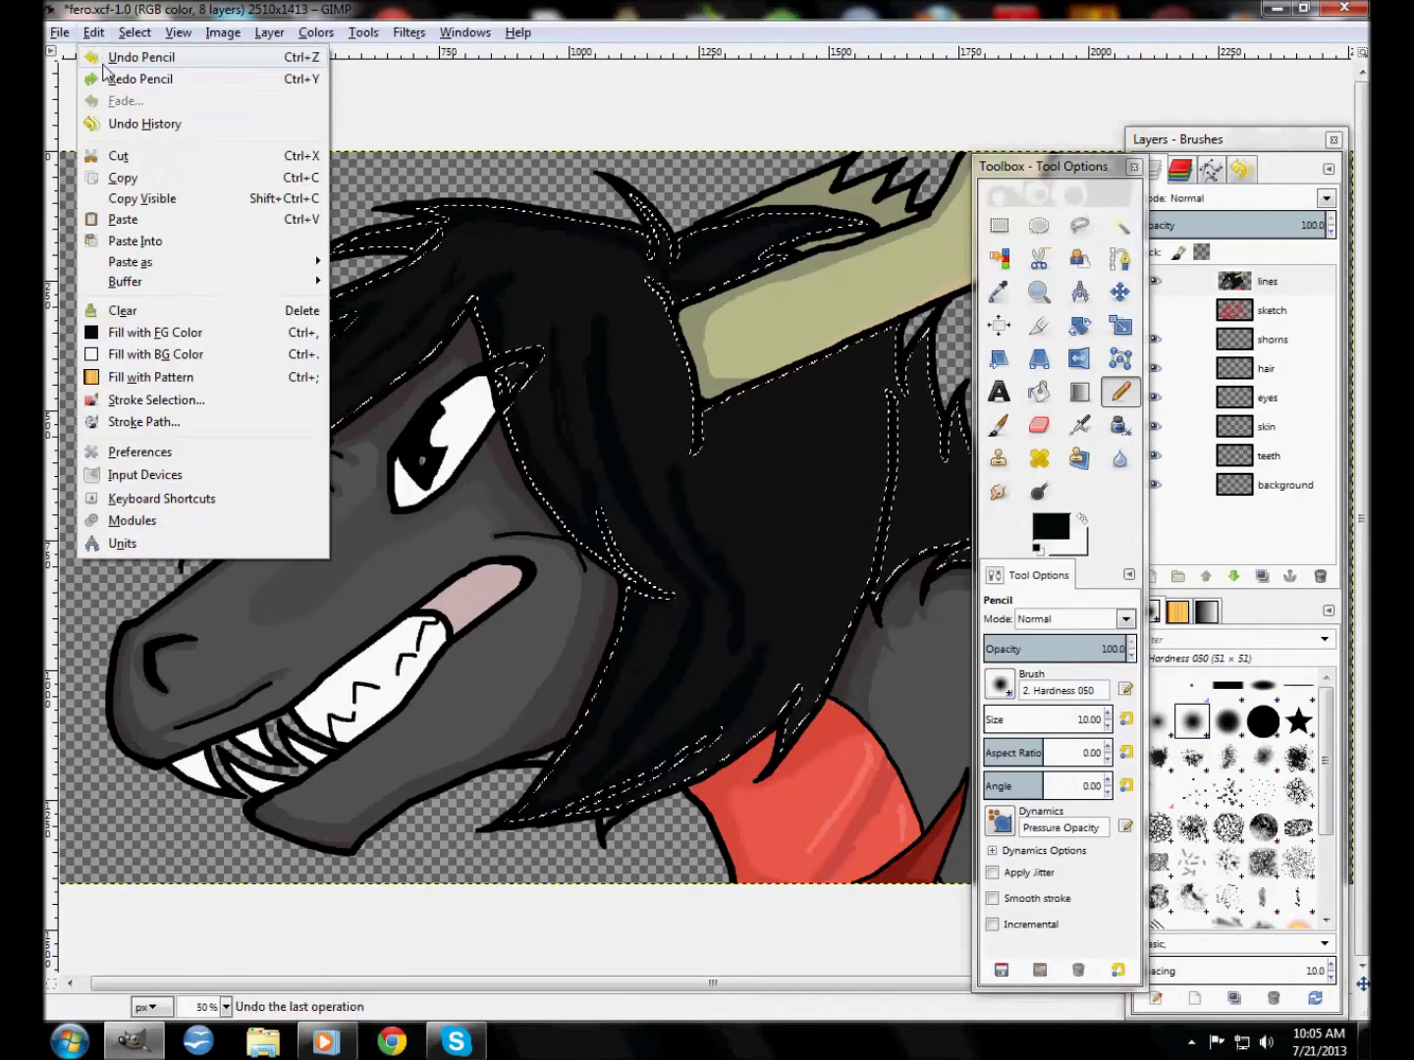
left_click_drag(1041, 166, 246, 129)
left_click(254, 496)
left_click(241, 330)
left_click(472, 455)
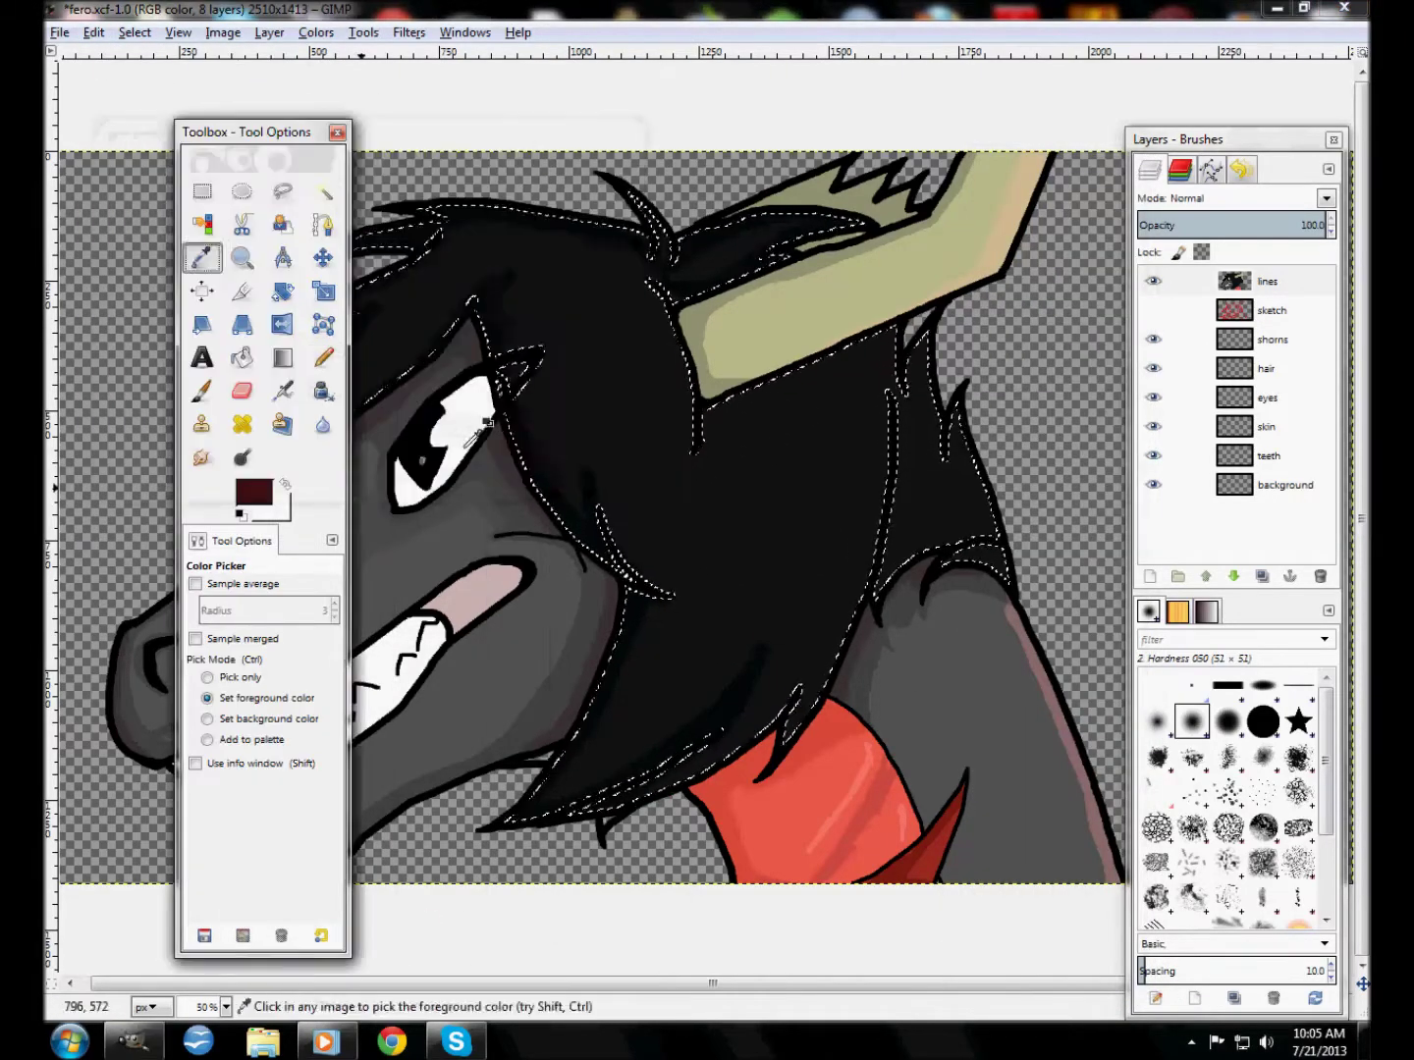
key("n")
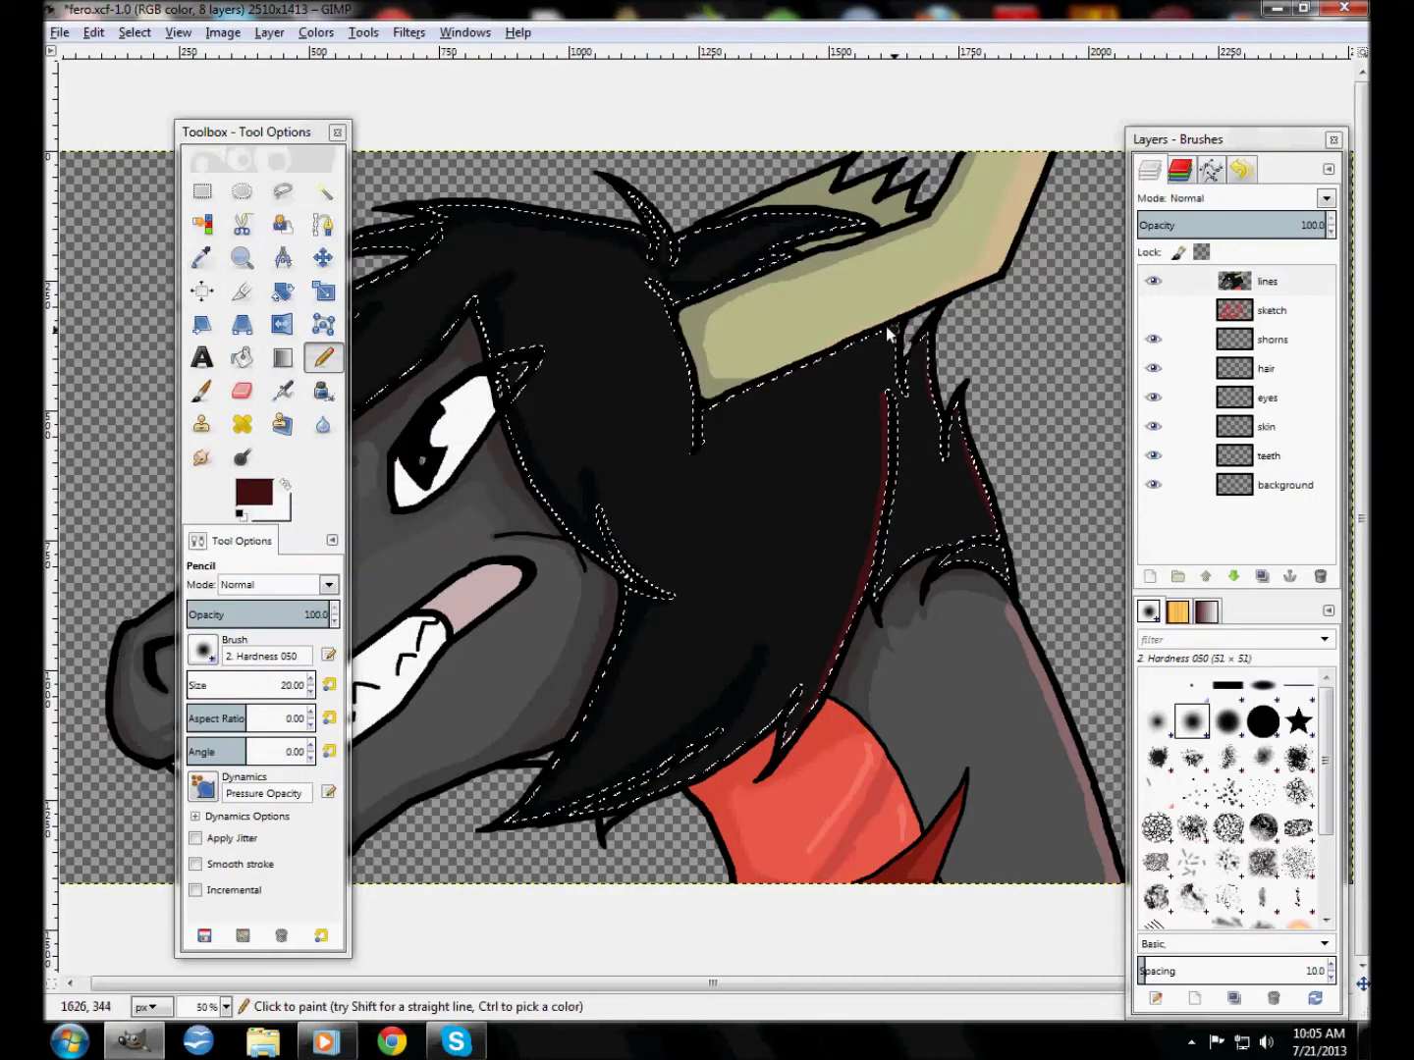
Pick pink from the tongue and draw two pink highlight strokes on the hair
key("ctrl+shift+a")
key("u")
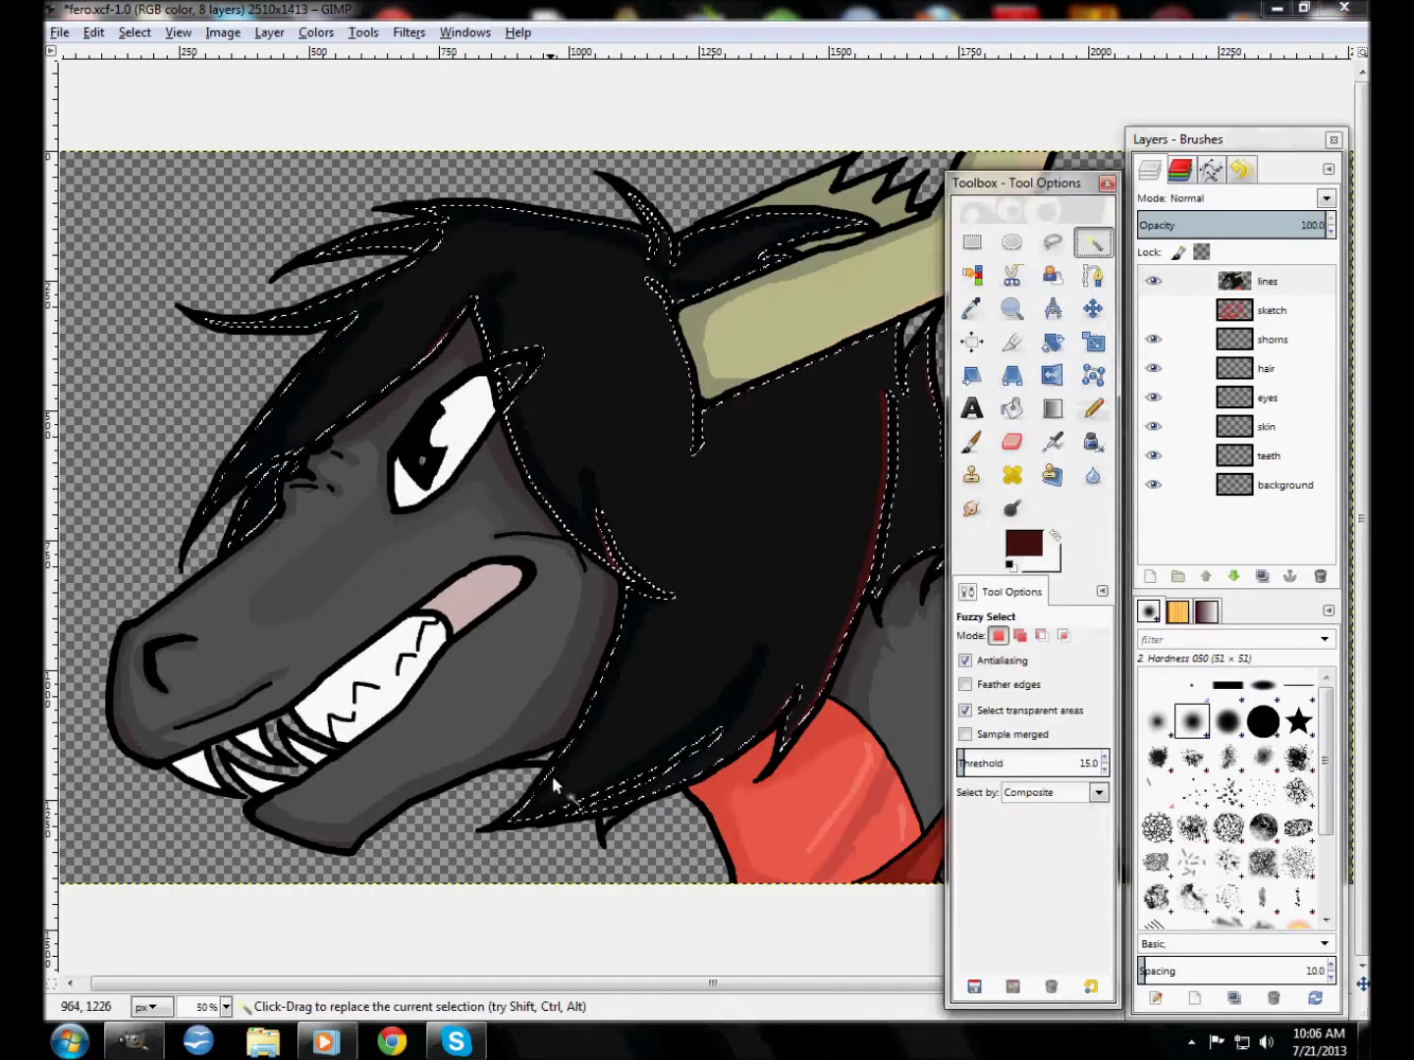
left_click(971, 308)
key("n")
key("ctrl+z")
left_click_drag(682, 521, 862, 378)
mouse_move(743, 636)
left_mouse_down()
mouse_move(650, 720)
mouse_move(628, 704)
left_mouse_up()
Blend the pink strokes into the black hair with an enlarged Smudge brush, then undo
key("s")
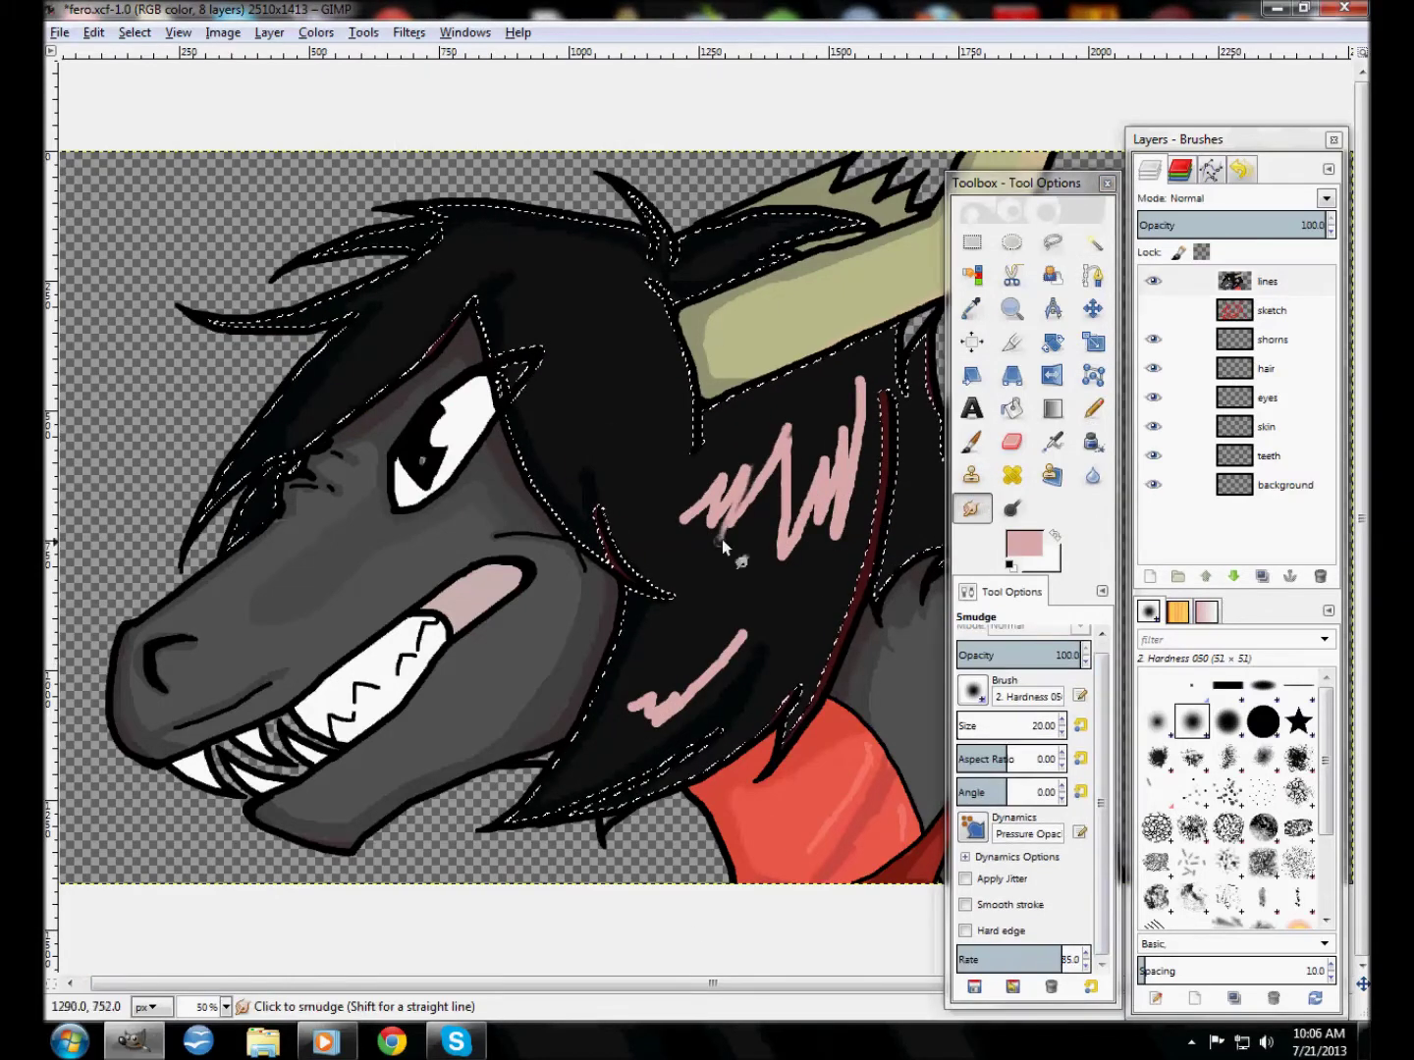
left_click(960, 726)
mouse_move(687, 530)
left_mouse_down()
mouse_move(830, 442)
mouse_move(785, 551)
mouse_move(854, 394)
left_mouse_up()
left_click_drag(743, 636, 697, 703)
key("u")
key("ctrl+z")
key("ctrl+z")
key("ctrl+z")
key("z")
key("minus")
left_click(95, 32)
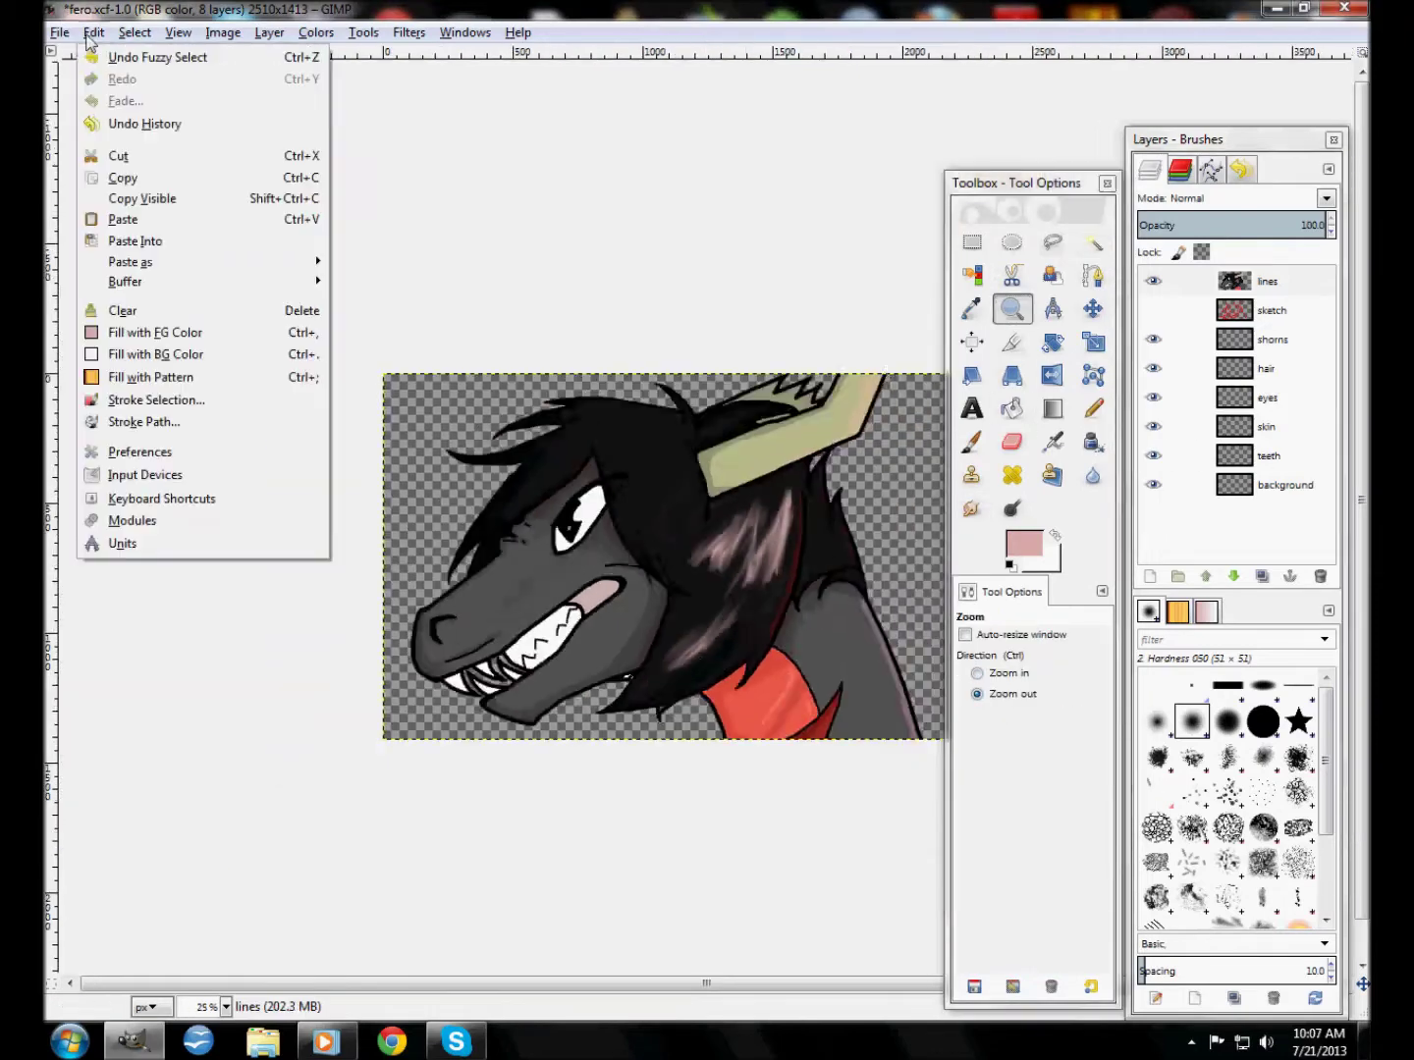
Undo the pink hair strokes and select the face area
left_click(100, 58)
left_click(884, 587)
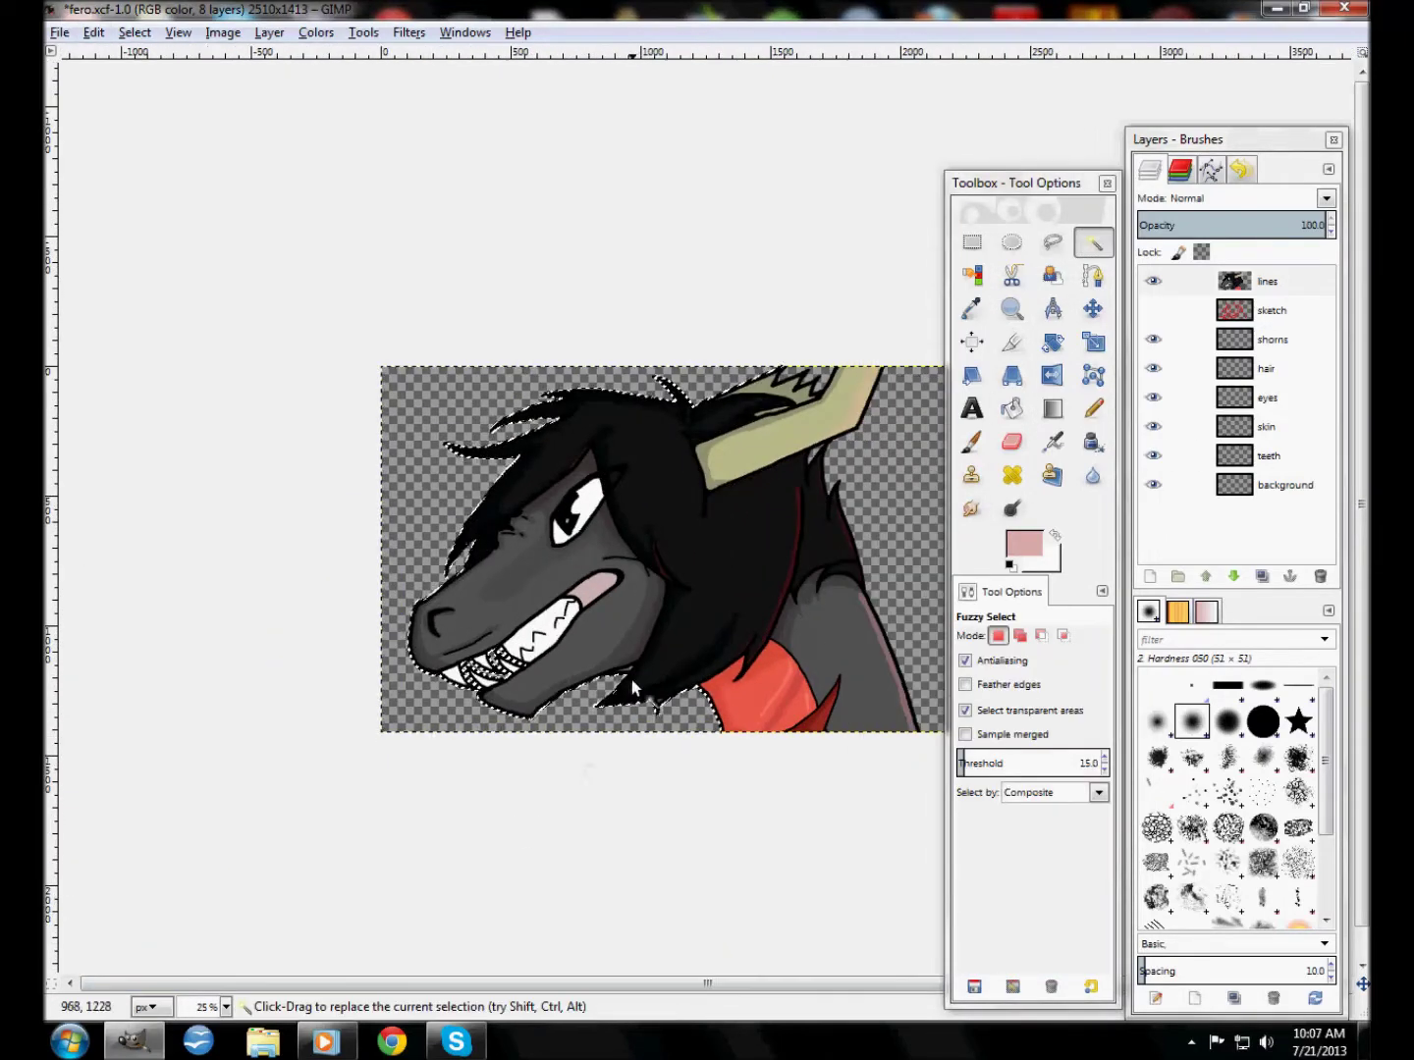
left_click(1091, 243)
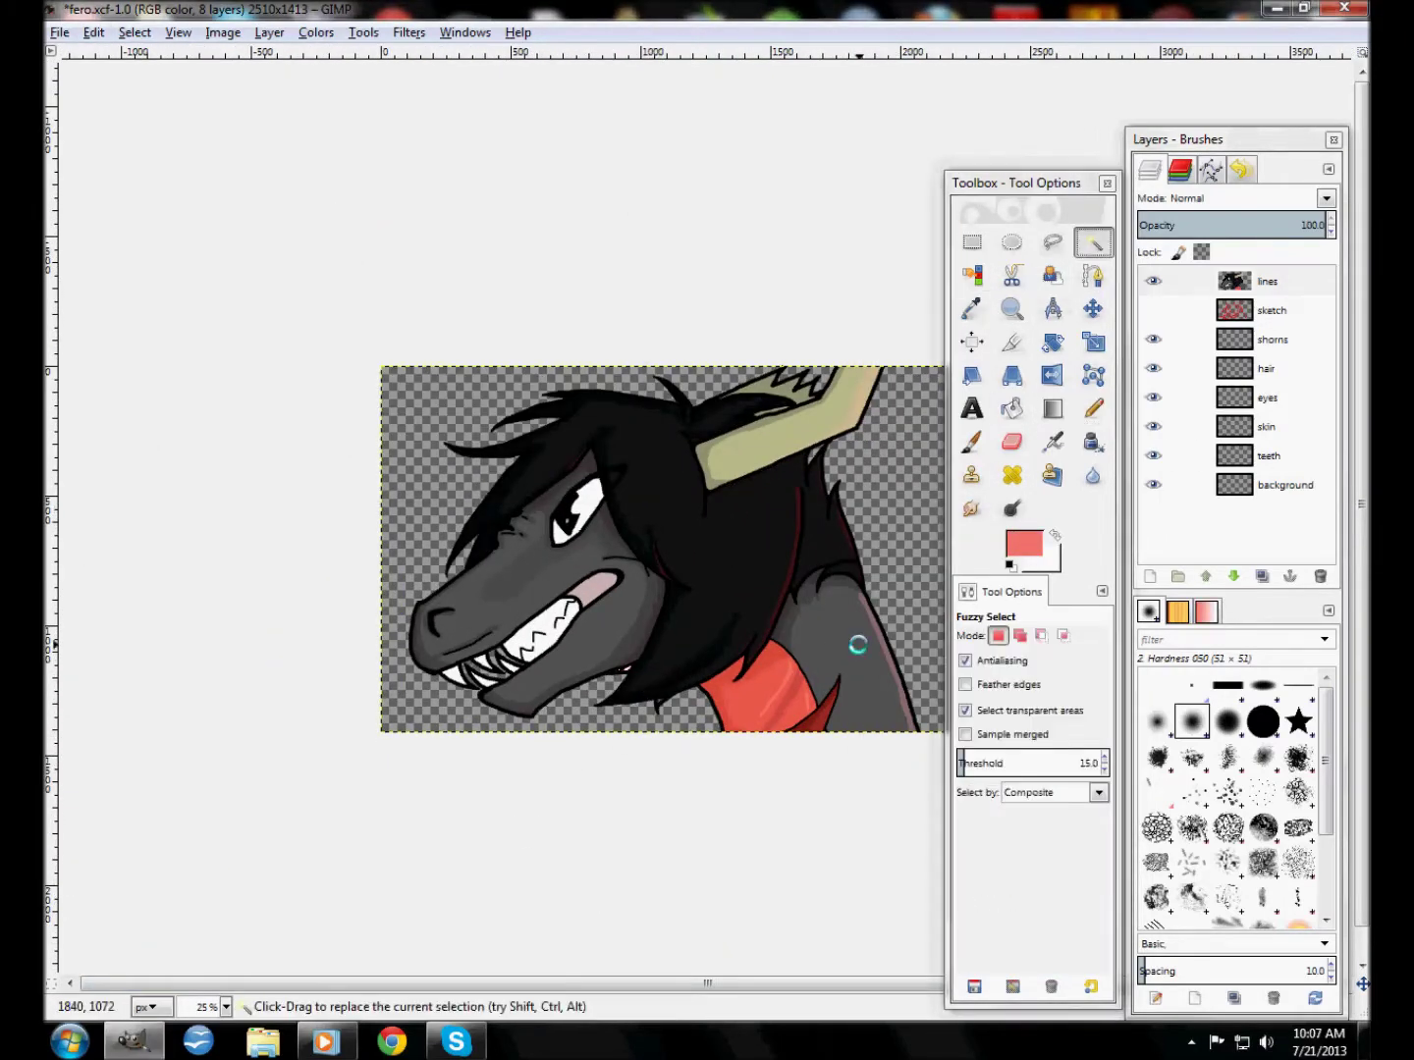
left_click_drag(1017, 182, 218, 141)
left_click(615, 541)
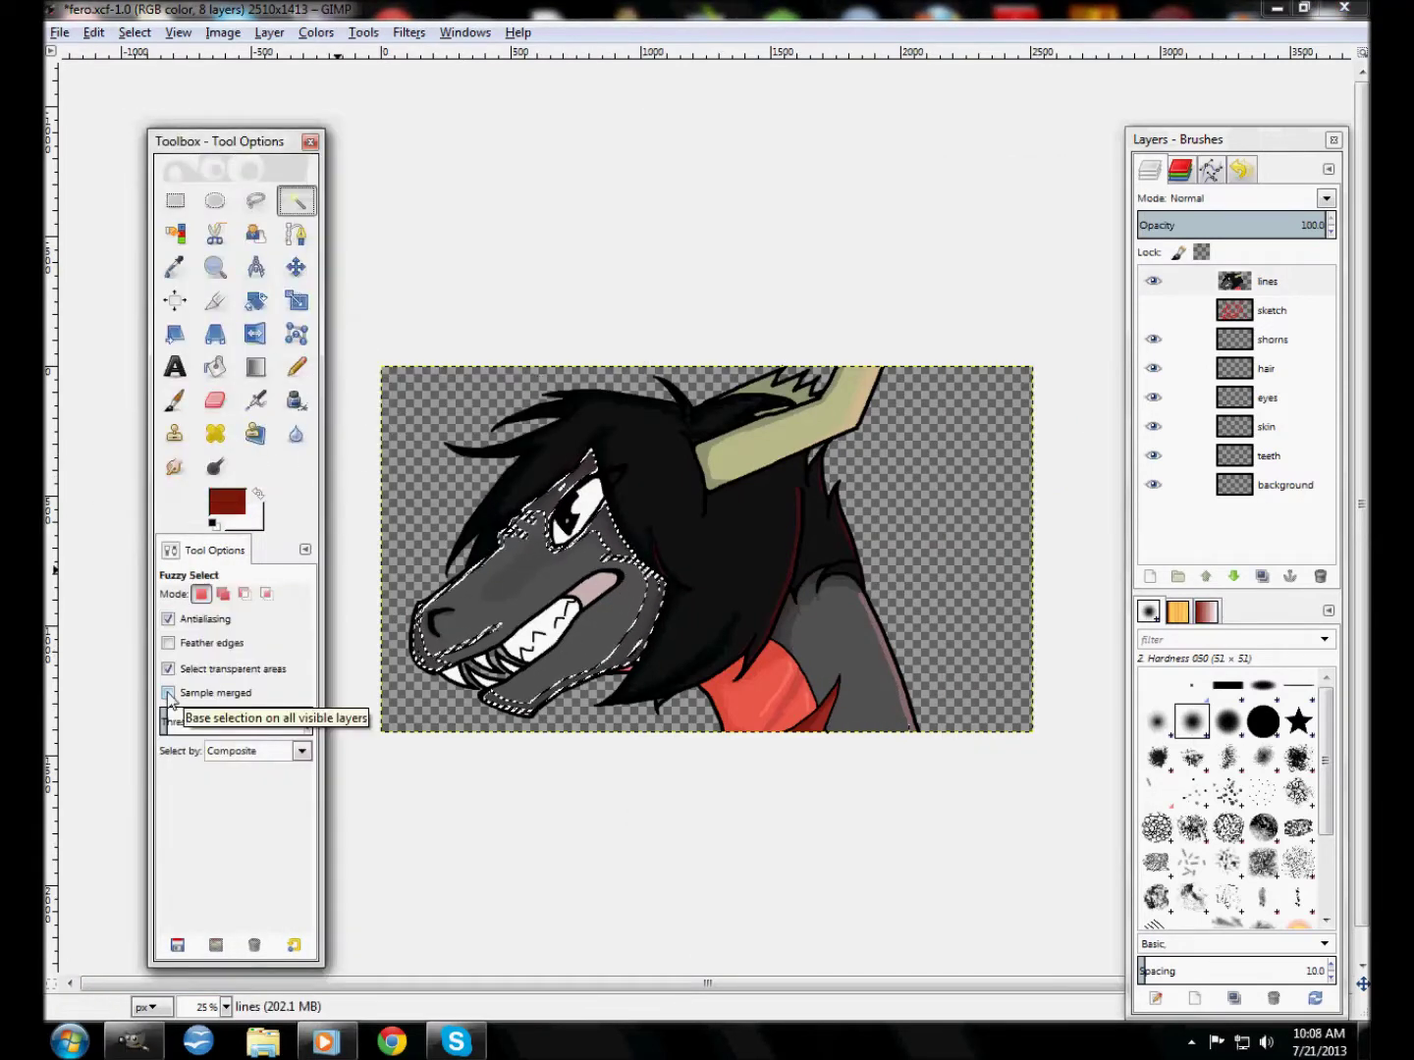
Pencil dark red blood over the tongue and teeth
key("n")
left_click_drag(622, 581, 599, 605)
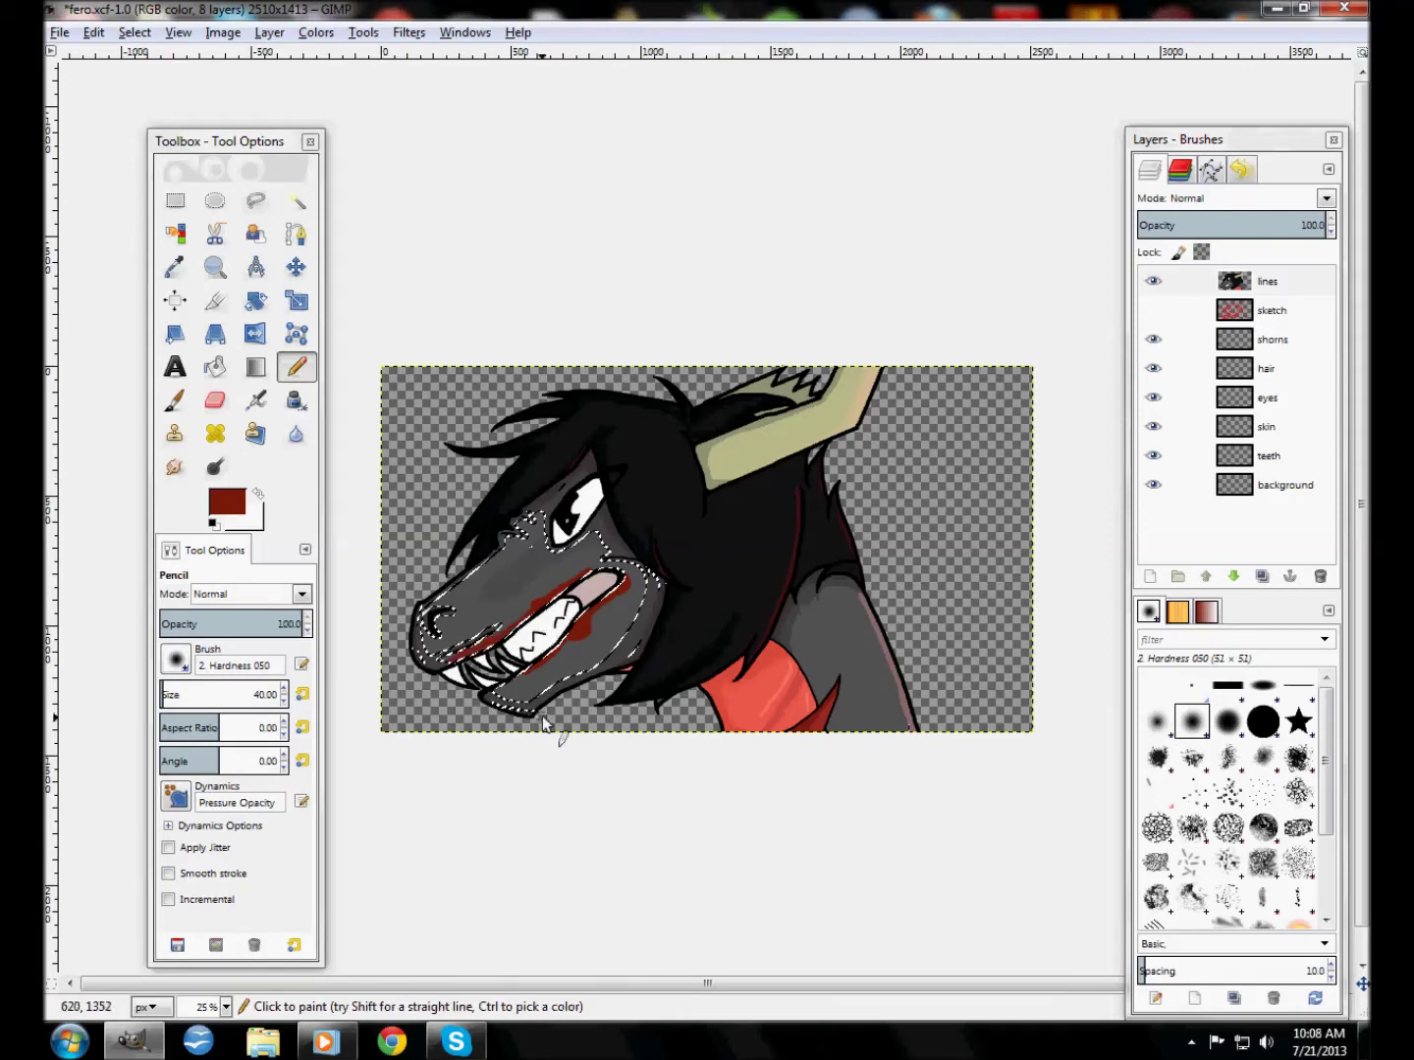
key("ctrl+shift+a")
left_click_drag(579, 608, 570, 628)
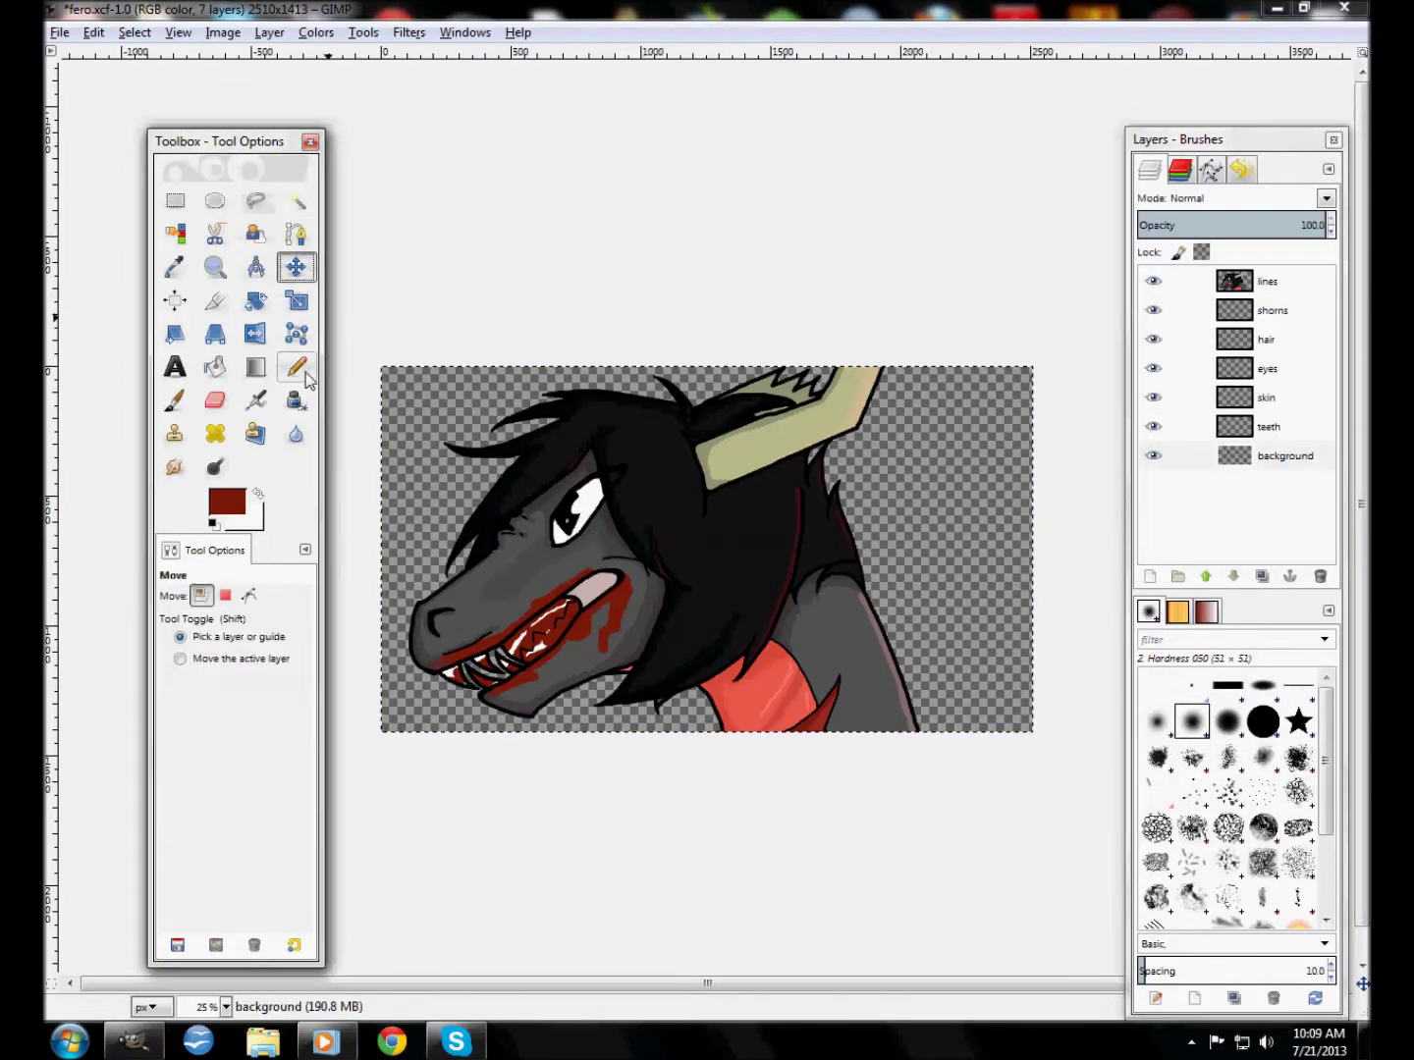
Fill the background with a red-to-dark gradient and smudge it near the right edge
left_click(255, 367)
left_click(252, 522)
left_click(473, 455)
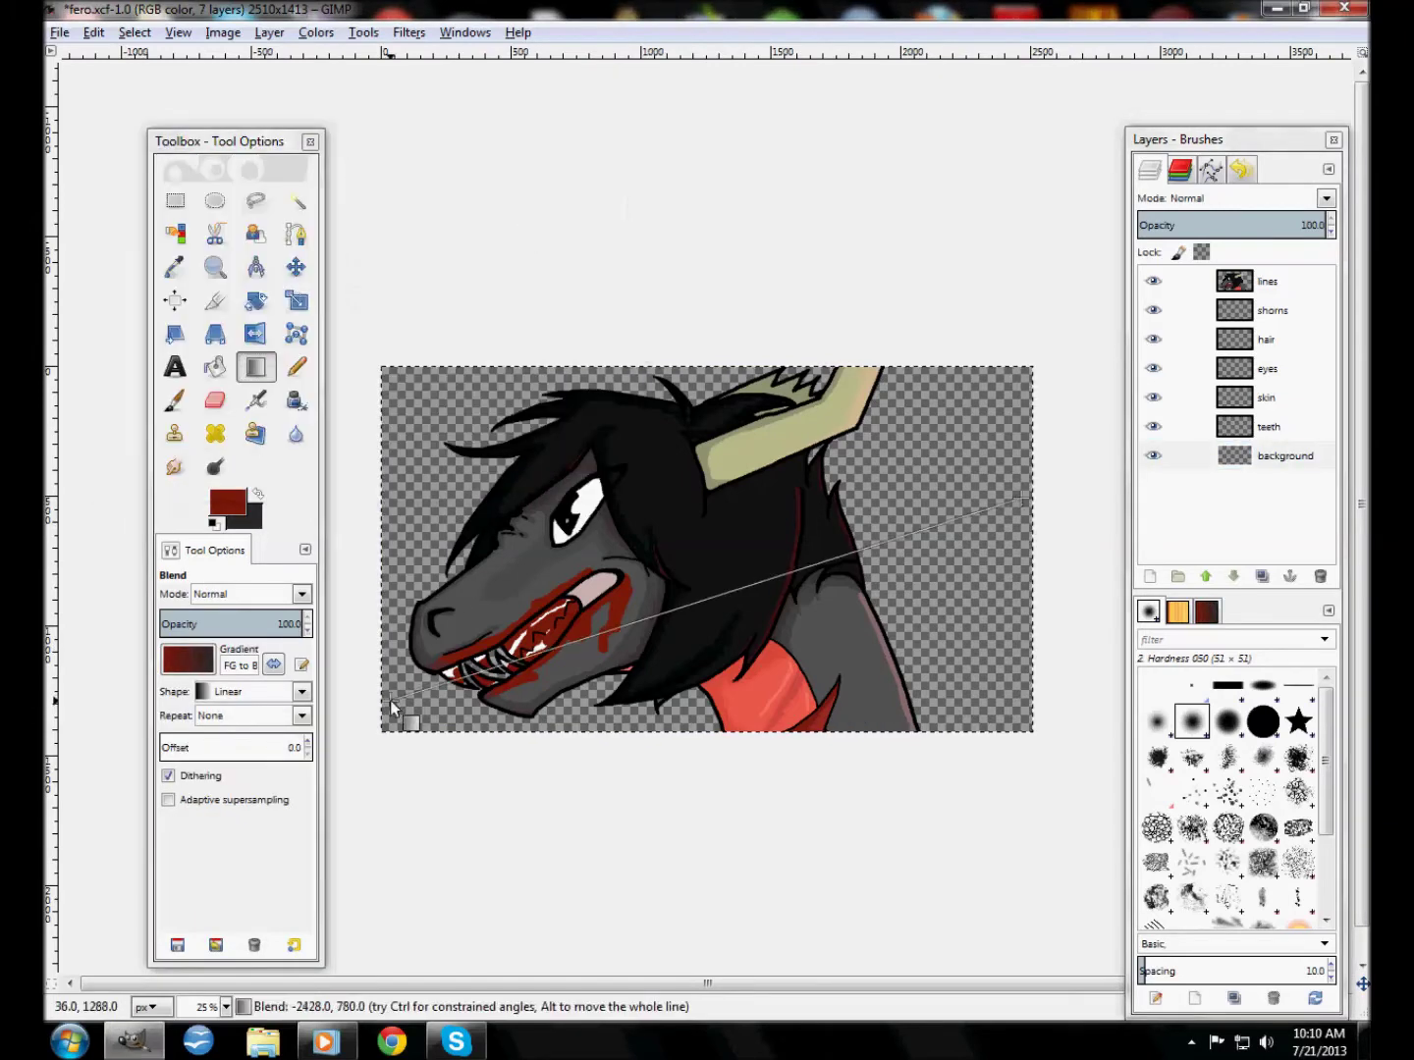
left_click_drag(894, 489, 403, 719)
key("s")
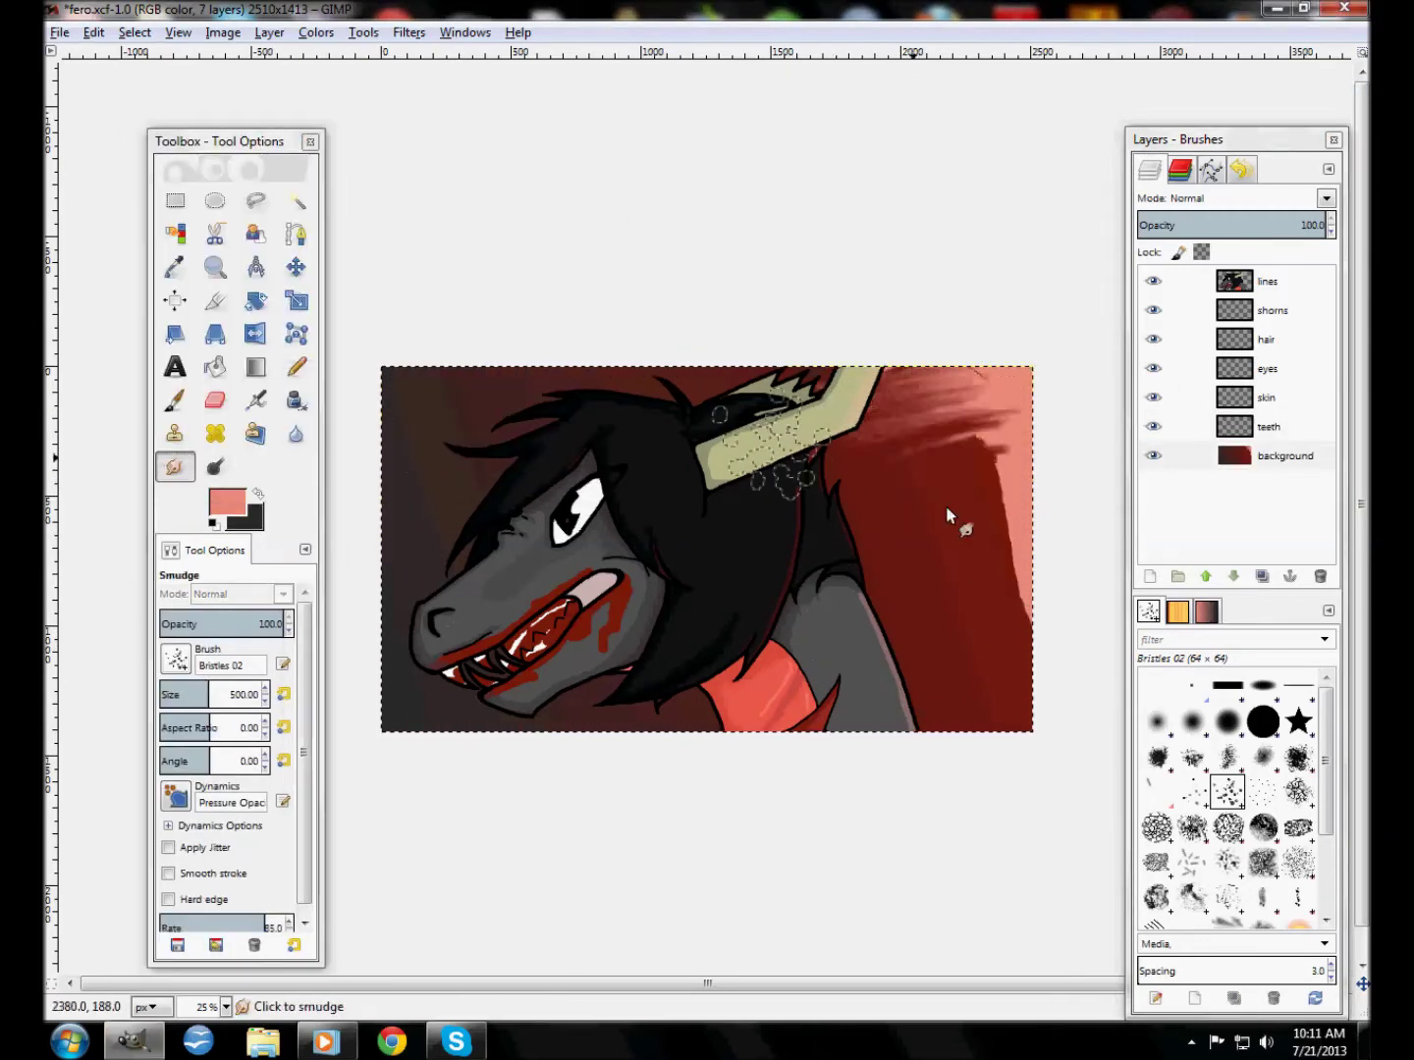
left_click_drag(1014, 393, 948, 452)
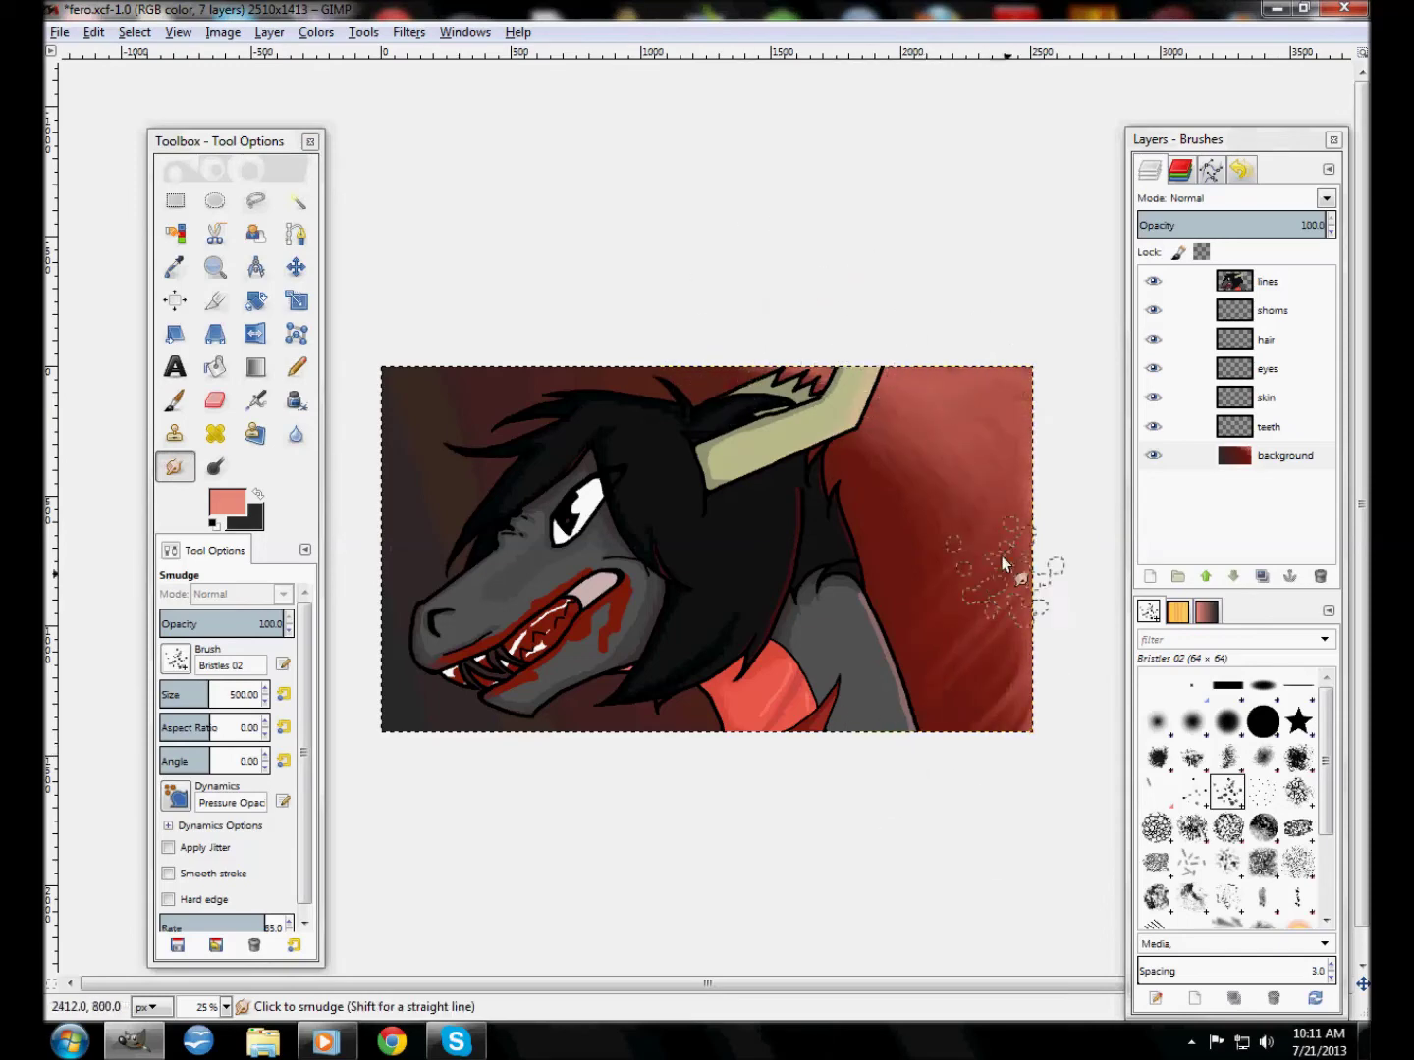
Sign 'FERO' in black at the lower right with a bristly pencil brush
left_click(392, 602, "ctrl")
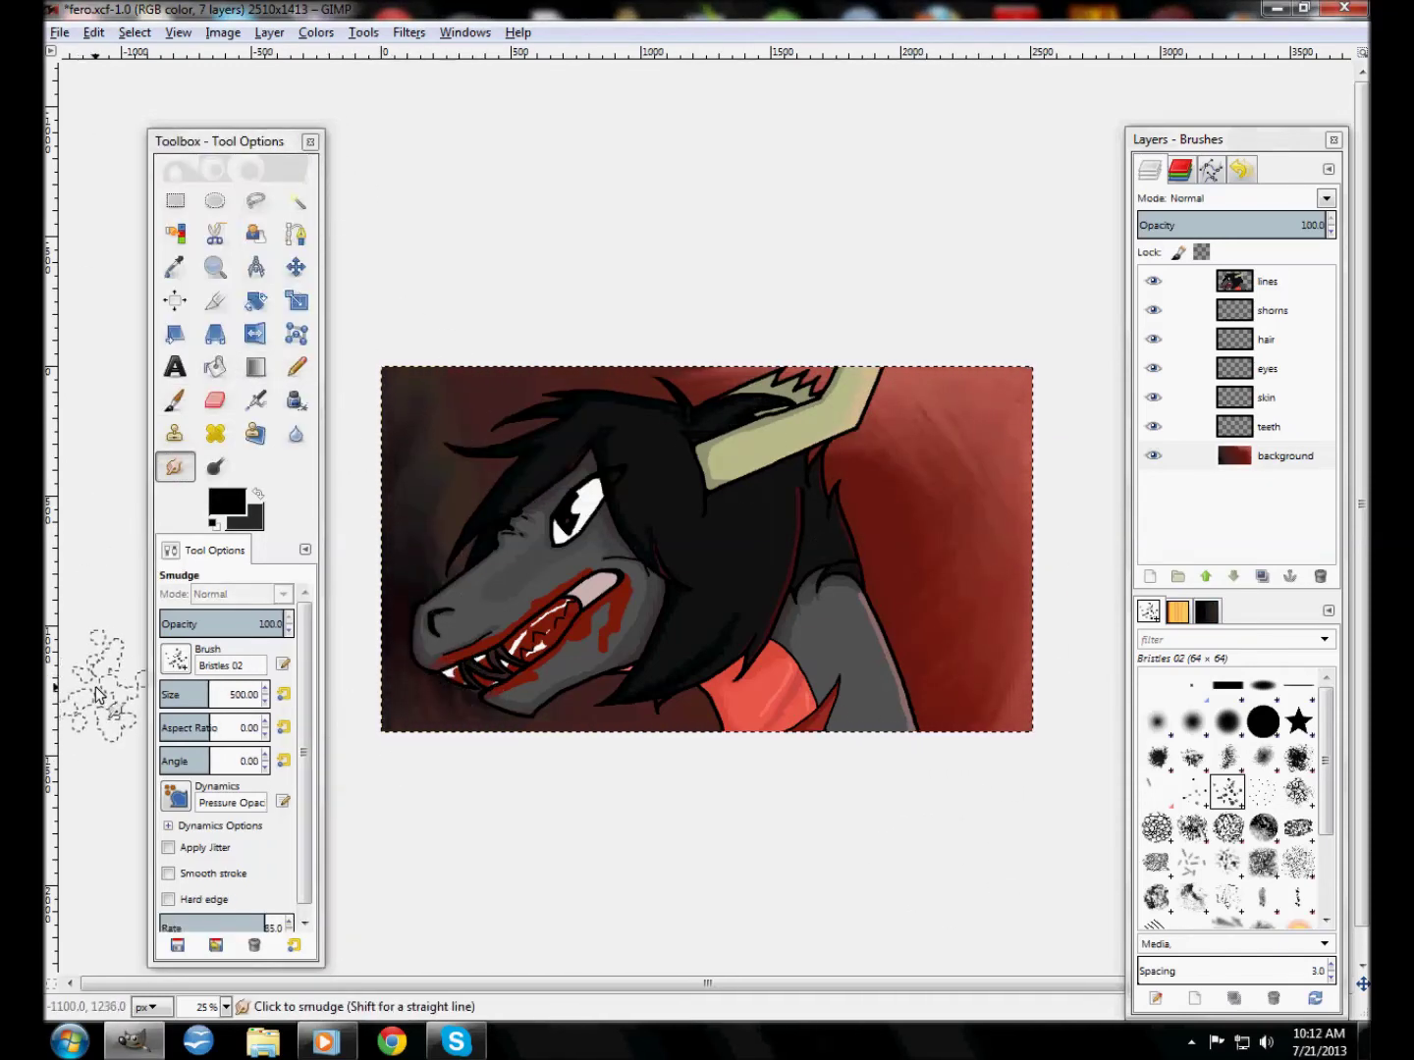
key("n")
left_click(175, 658)
left_click(319, 693)
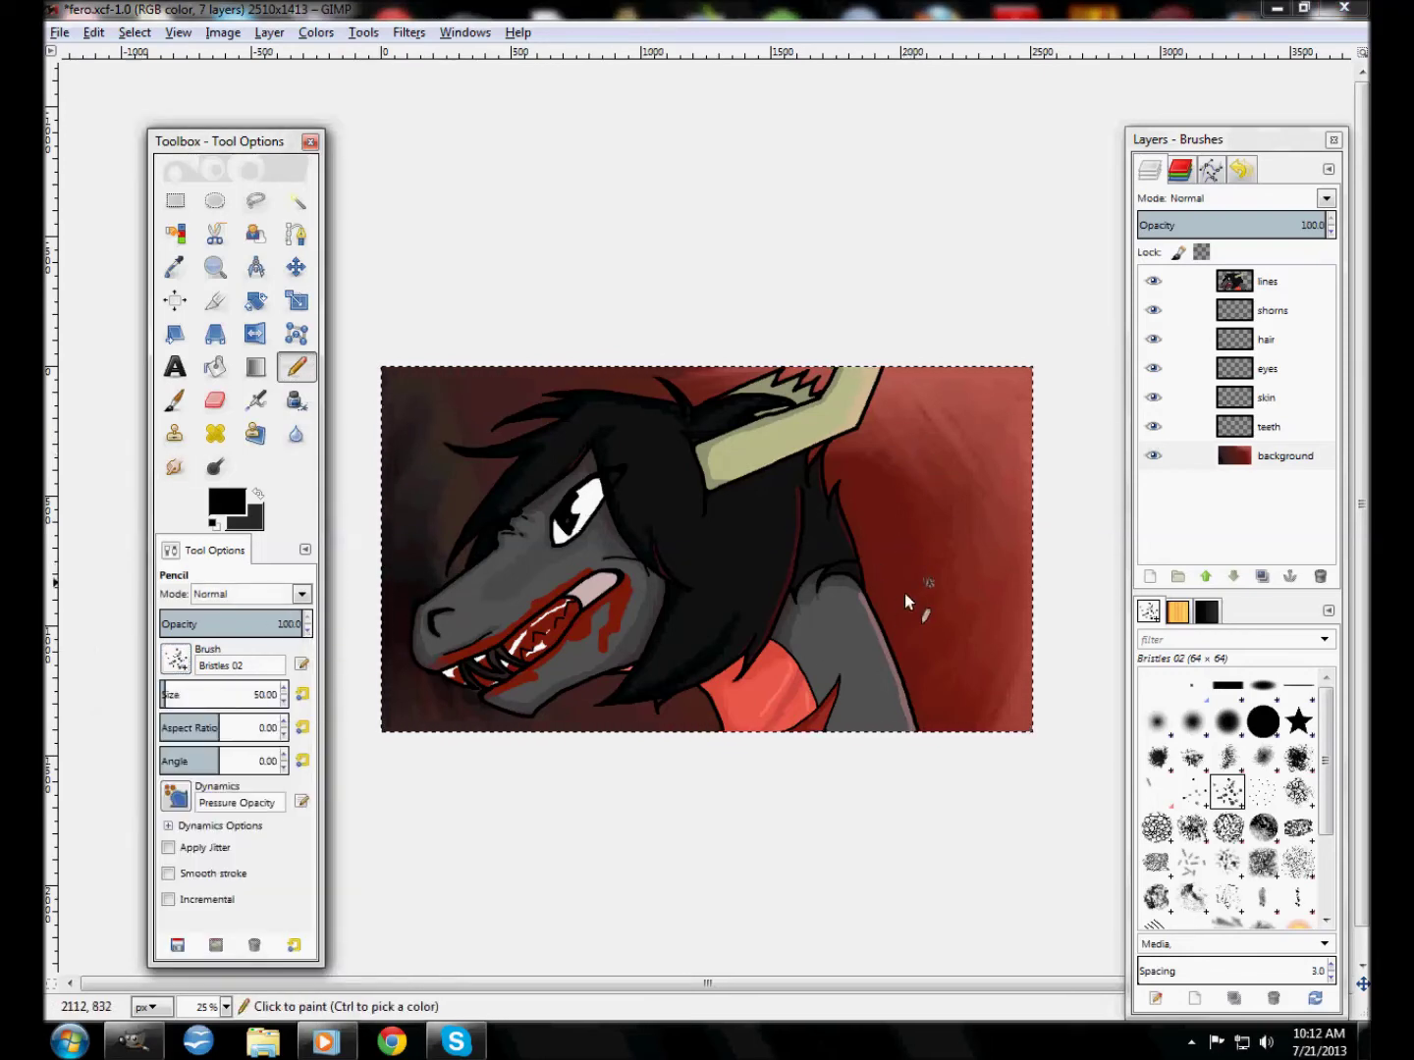
left_click_drag(897, 597, 894, 667)
Zoom into the lower right corner and pencil a dark circled-'A' emblem and a 2
key("s")
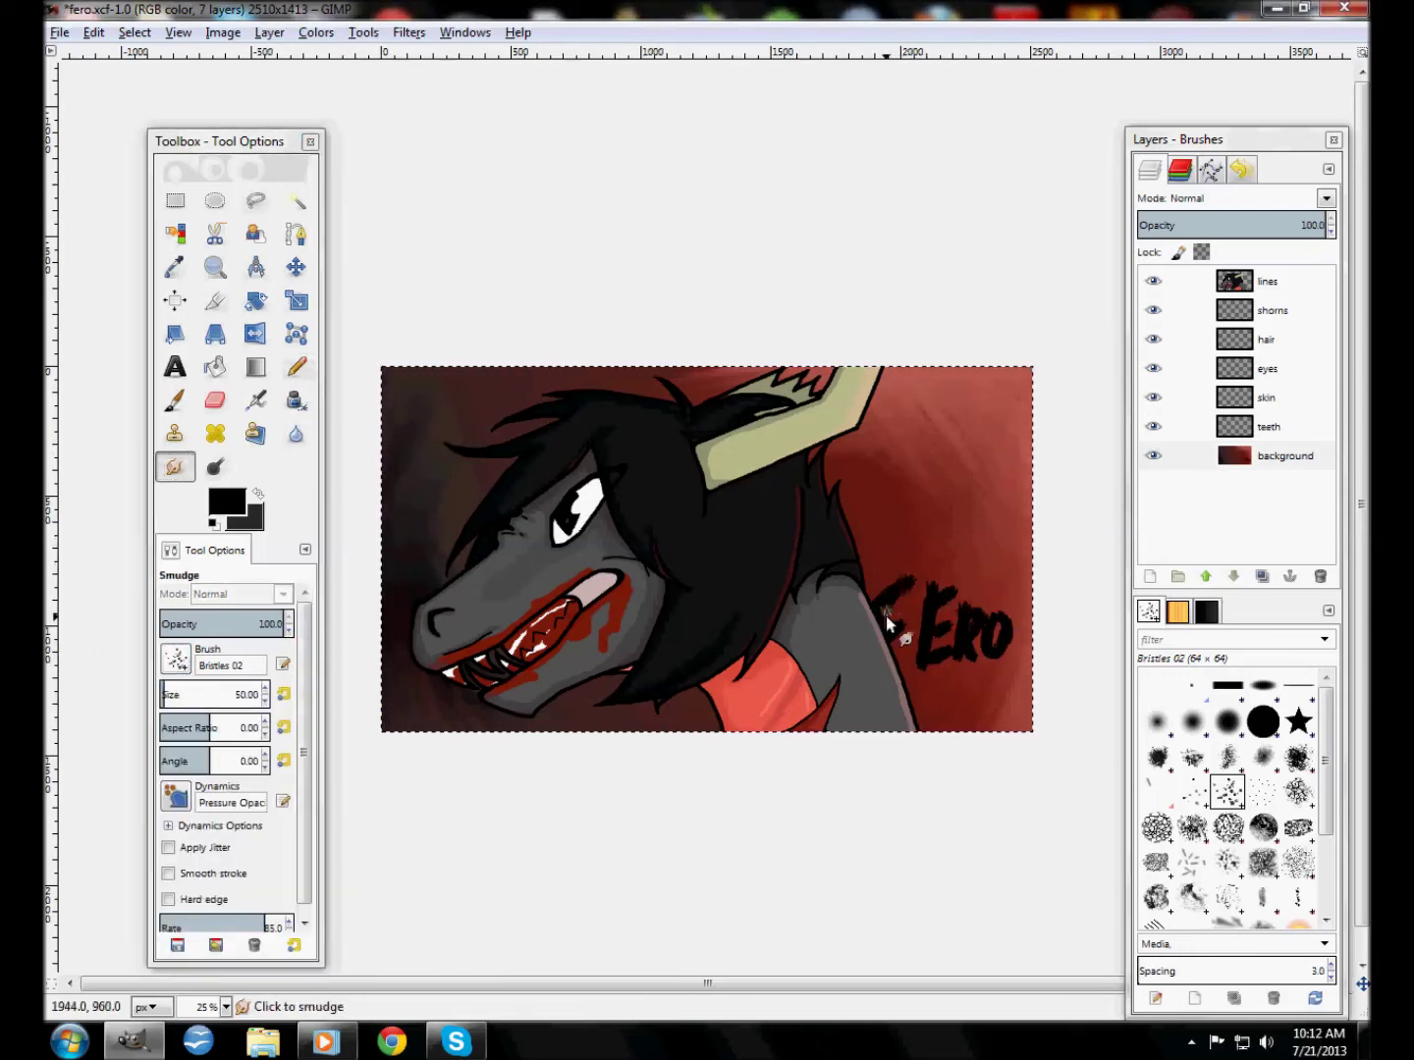
key("z")
left_click(418, 715)
left_click(883, 687)
key("n")
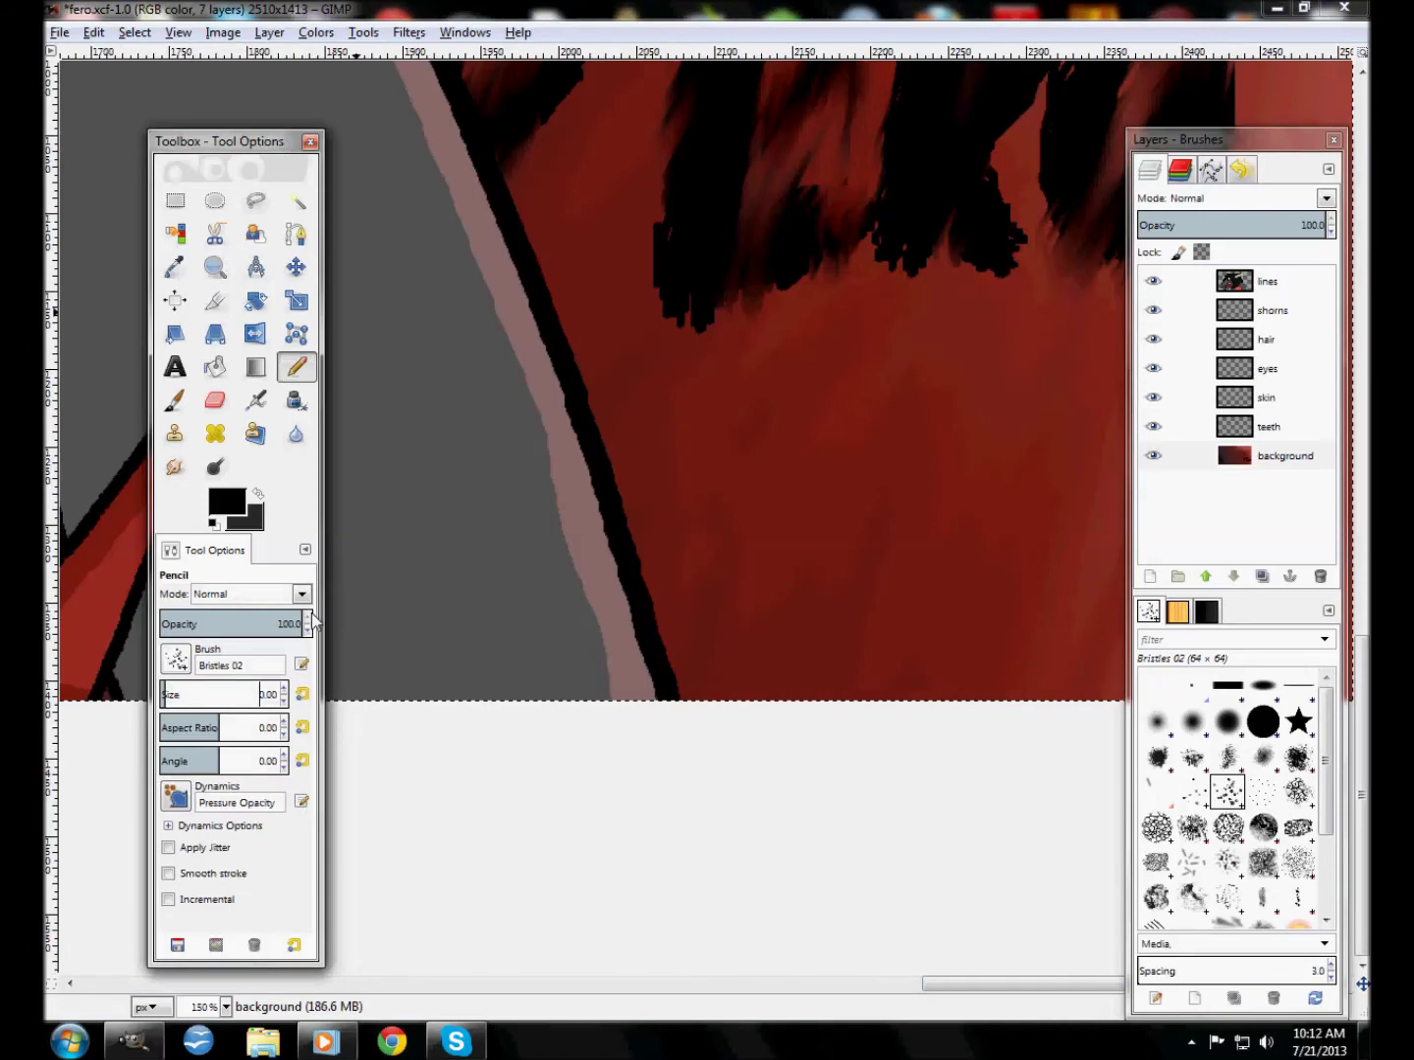
left_click_drag(254, 623, 230, 623)
left_click_drag(805, 510, 709, 570)
left_click_drag(972, 538, 939, 653)
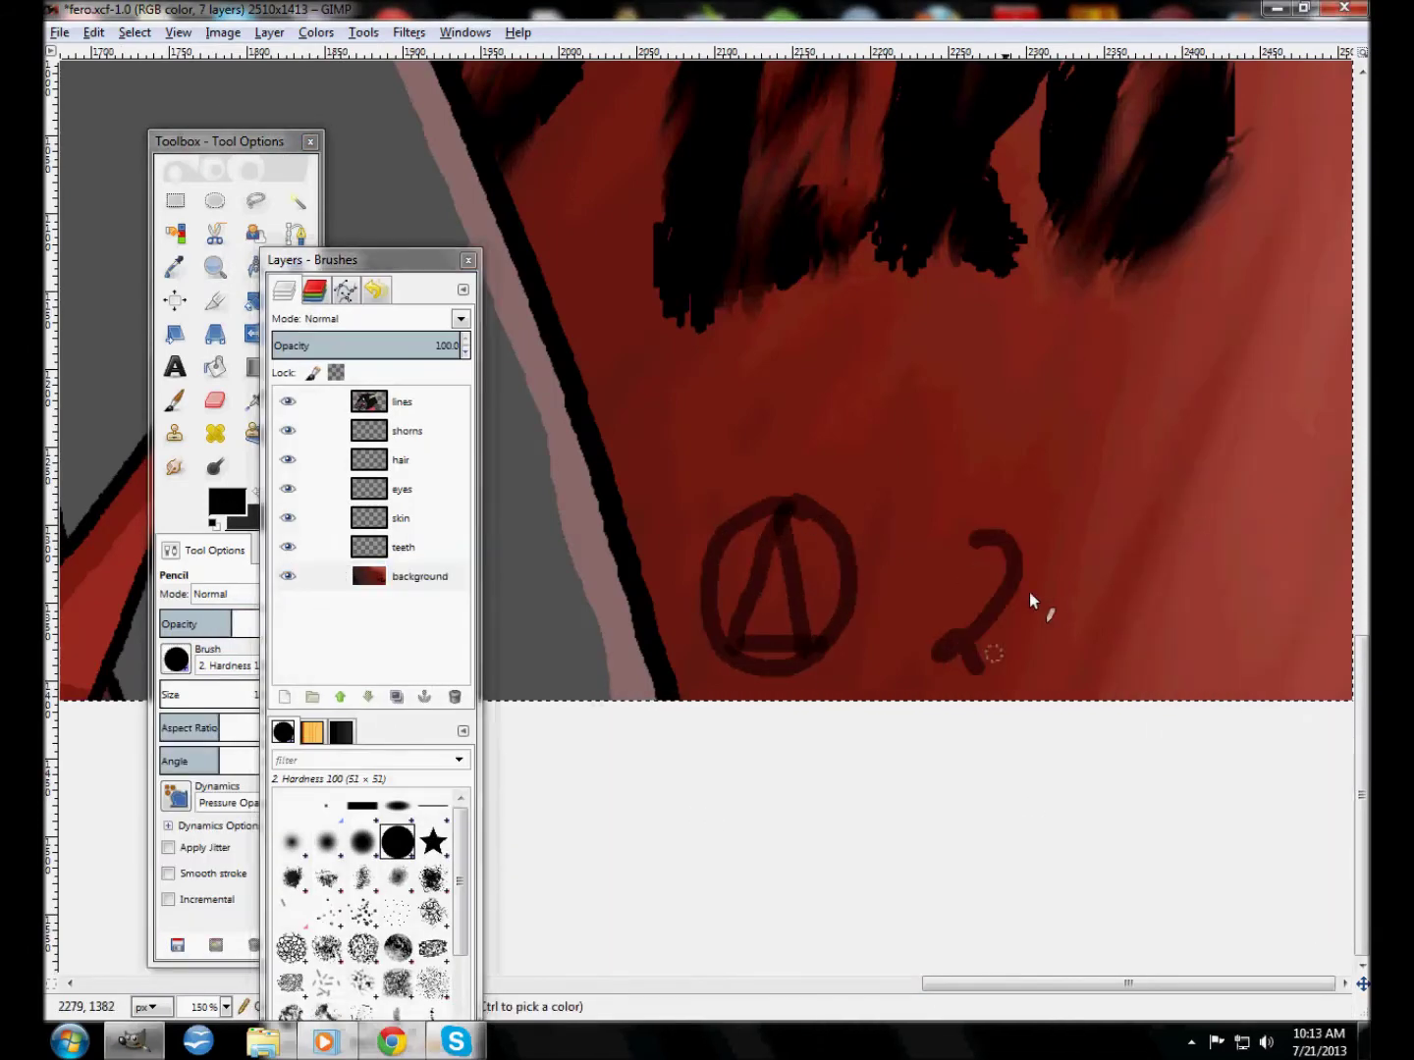